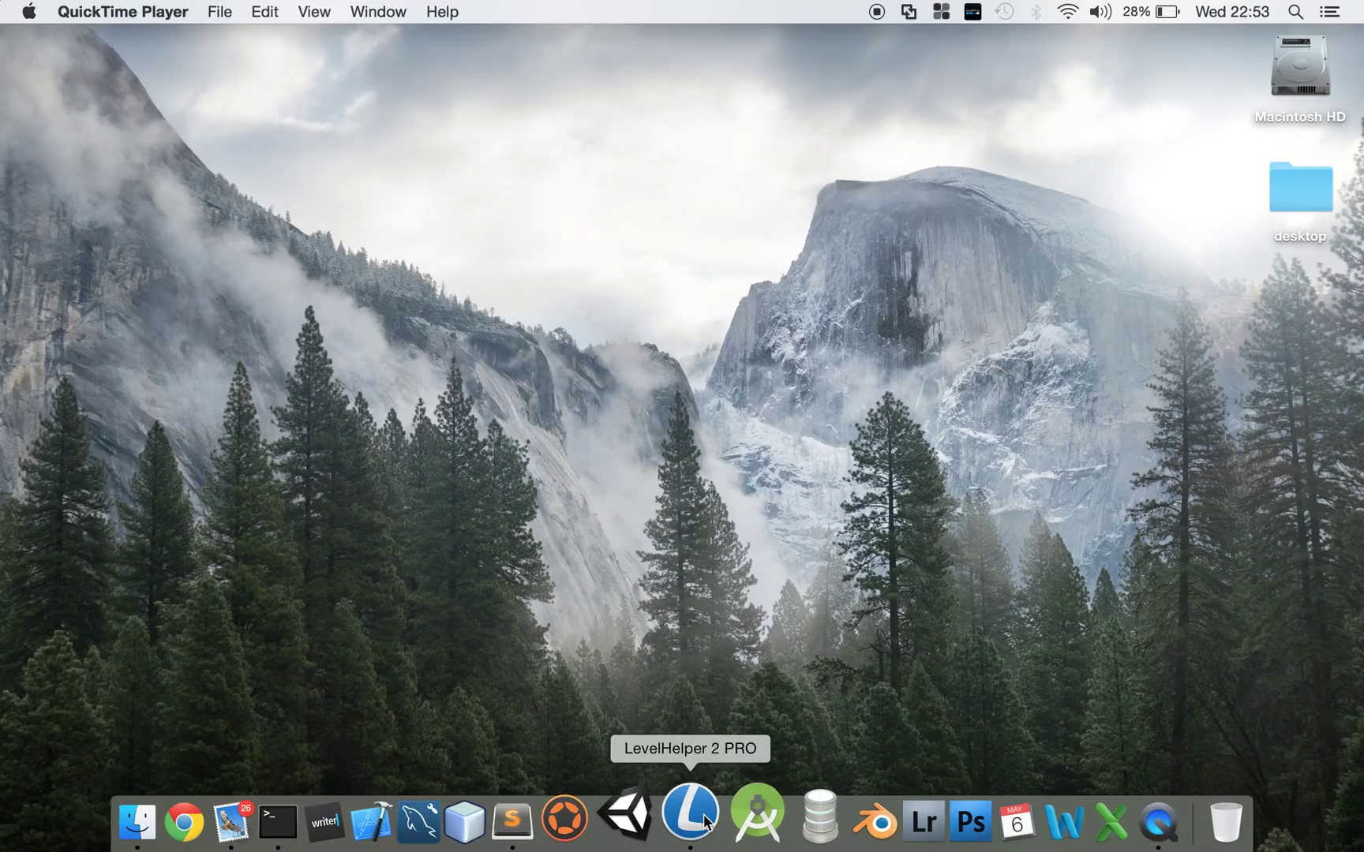
# - Launch LevelHelper 2 PRO and start a new project named testy3
pyautogui.click(703, 813)
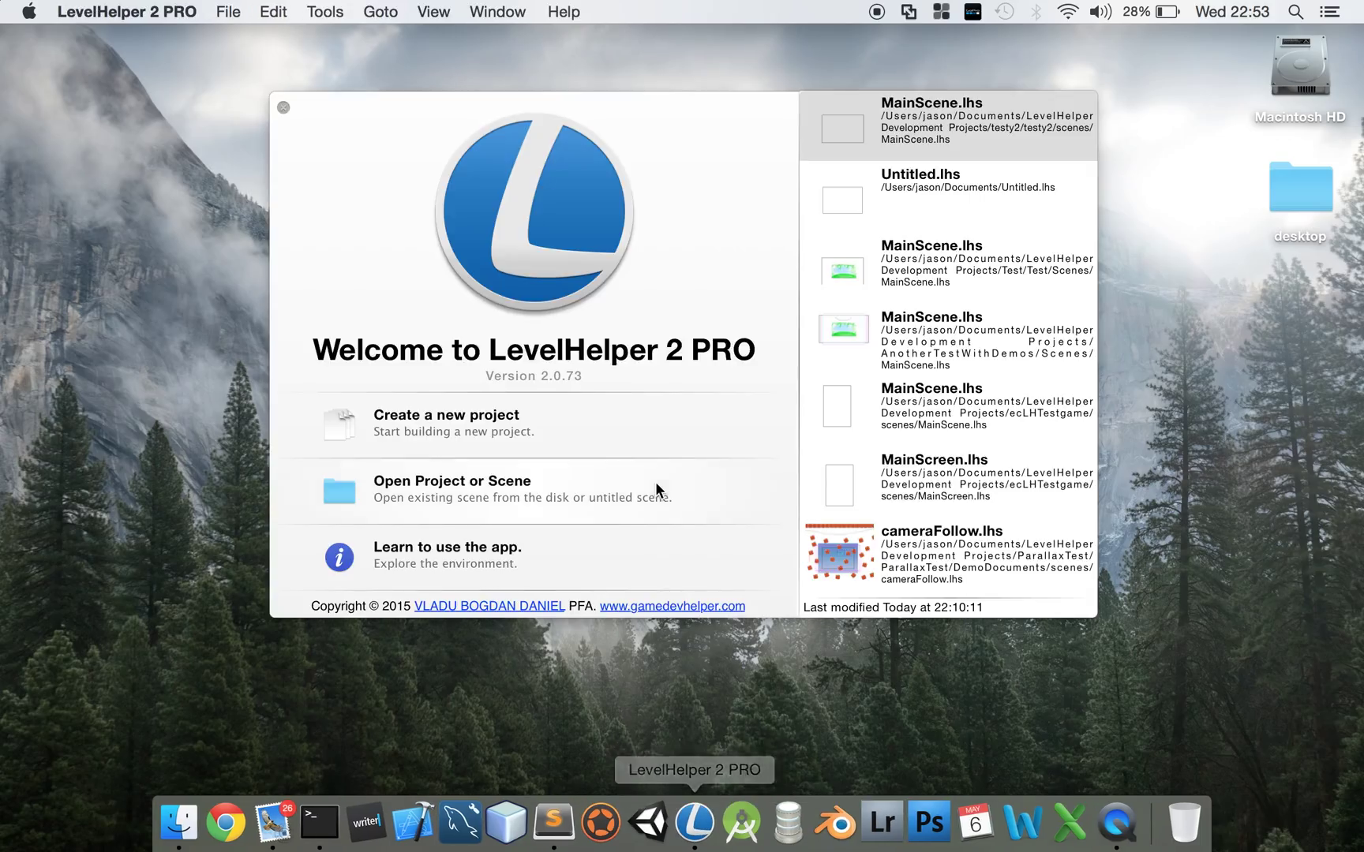
pyautogui.click(458, 419)
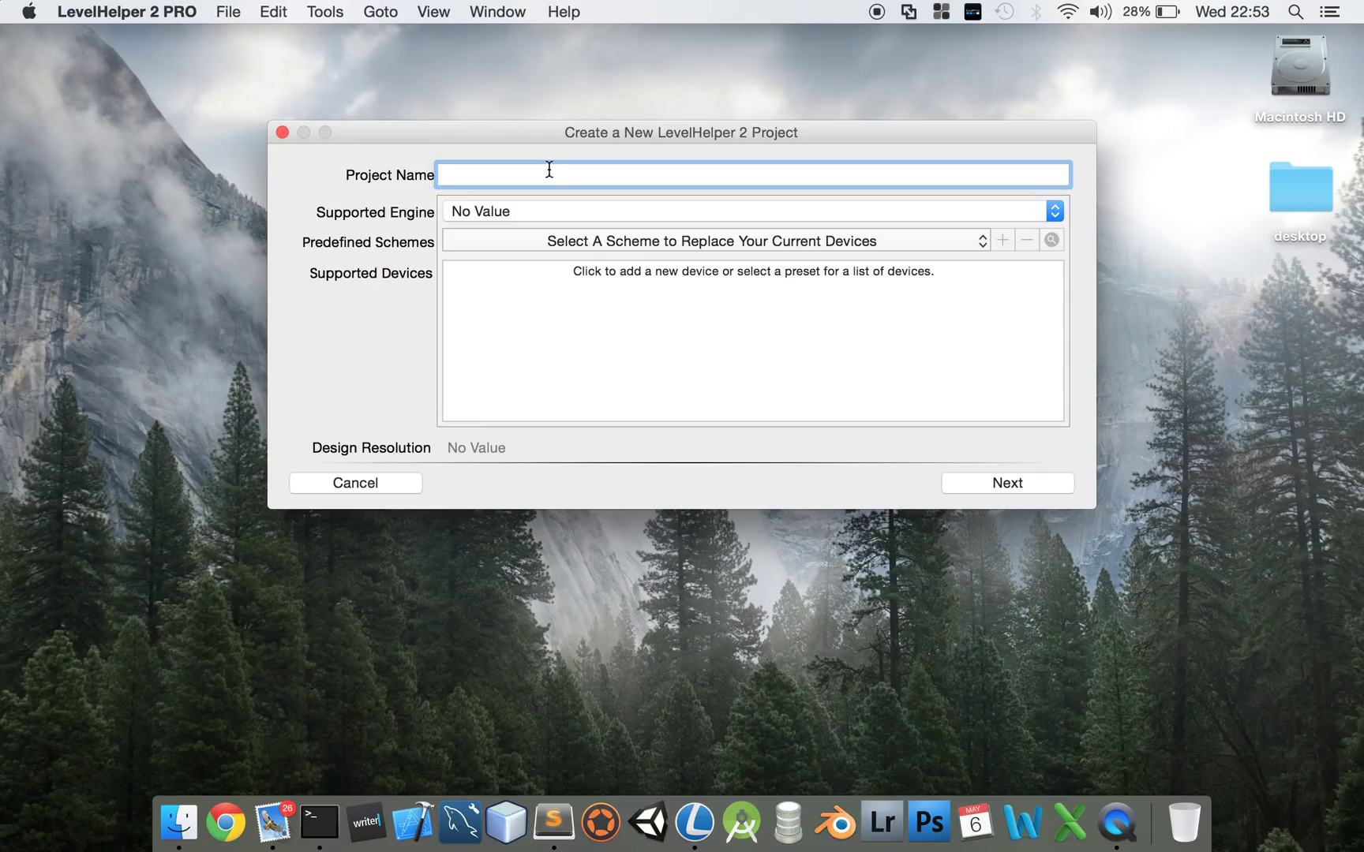
pyautogui.write('testy3')
# - Target the Corona SDK engine with the Universal Landscape device scheme
pyautogui.click(1054, 212)
pyautogui.click(822, 175)
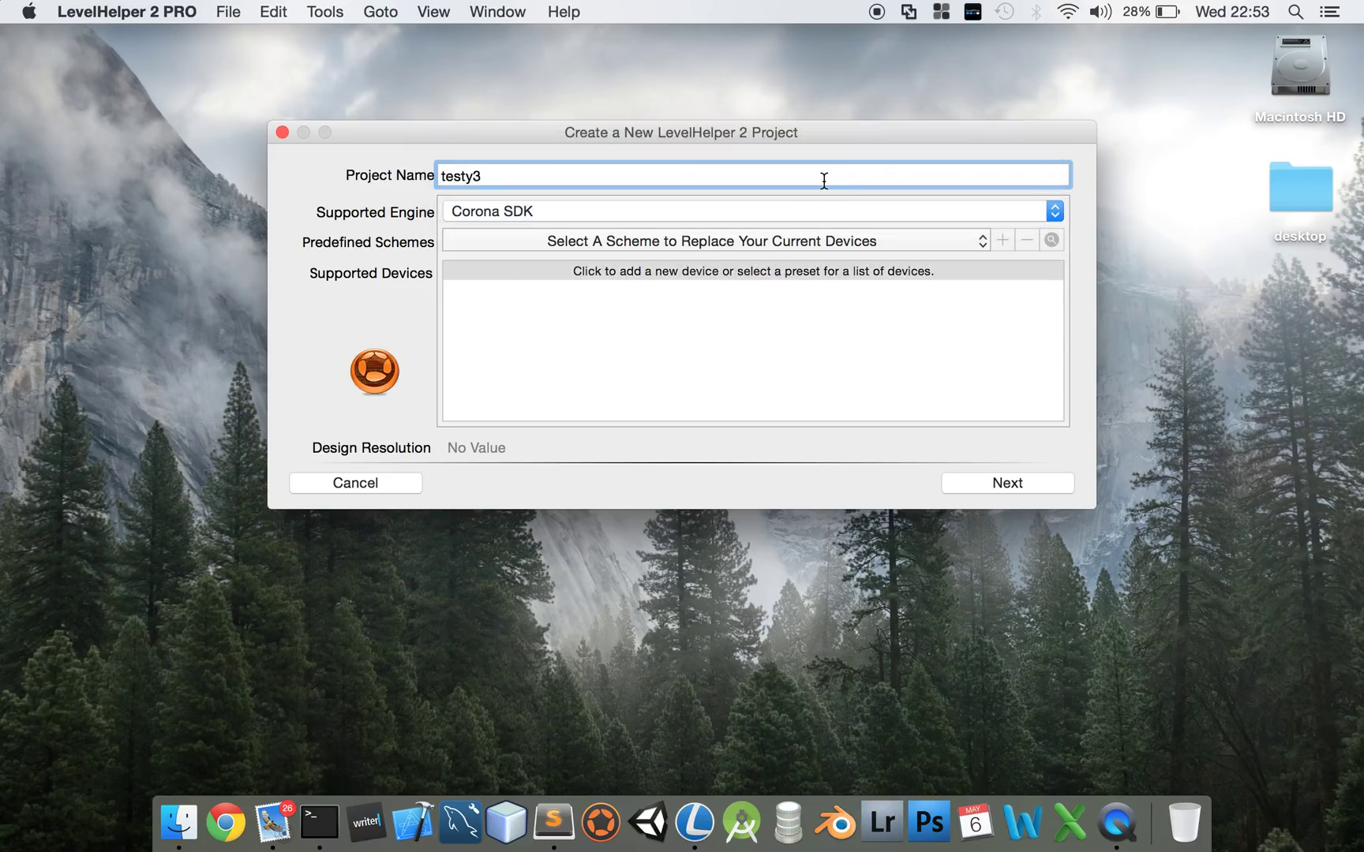
pyautogui.click(980, 241)
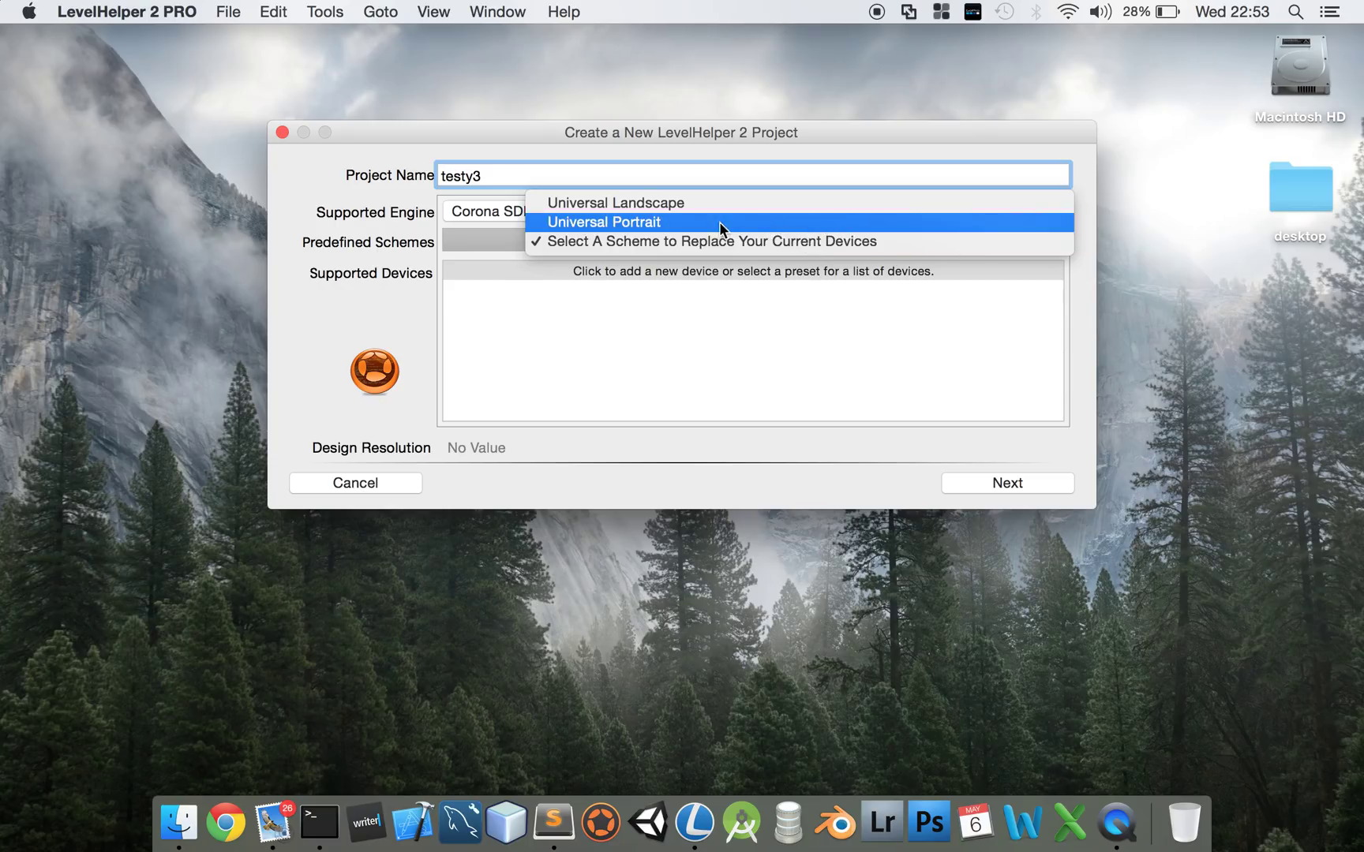
pyautogui.click(687, 199)
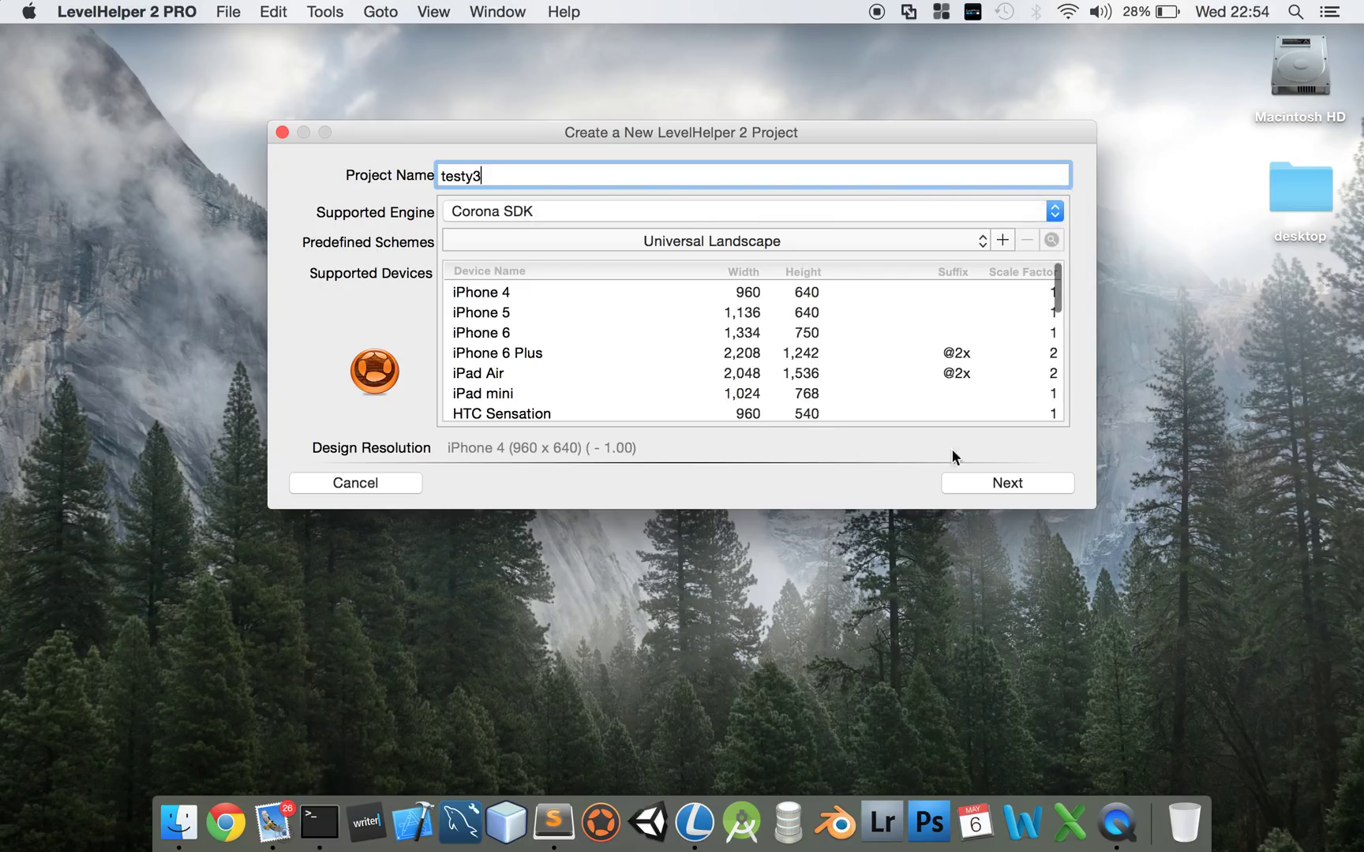
# - Save testy3 in LevelHelper Development Projects and build it from the basic Corona SDK template
pyautogui.click(1006, 482)
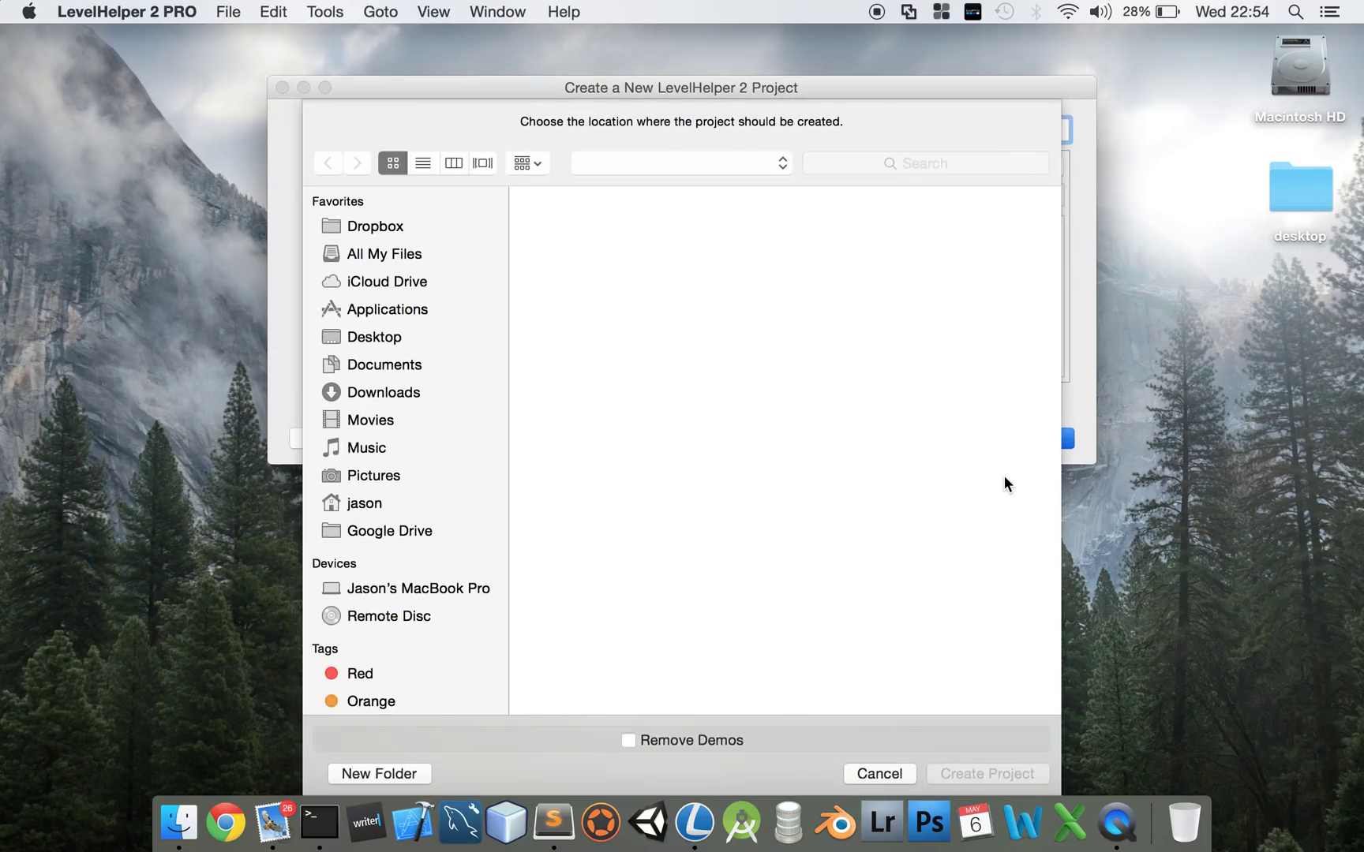
pyautogui.click(789, 163)
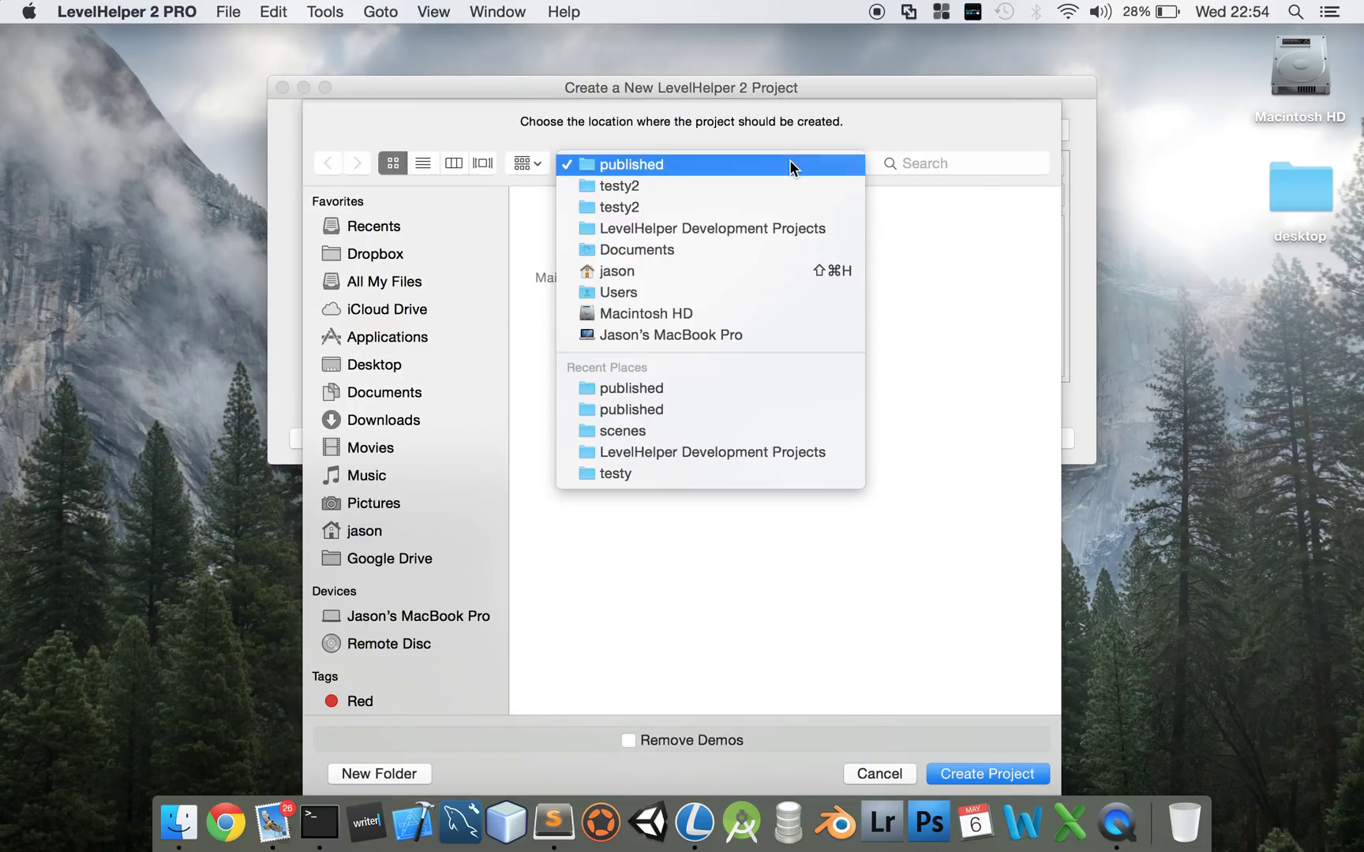
pyautogui.click(657, 228)
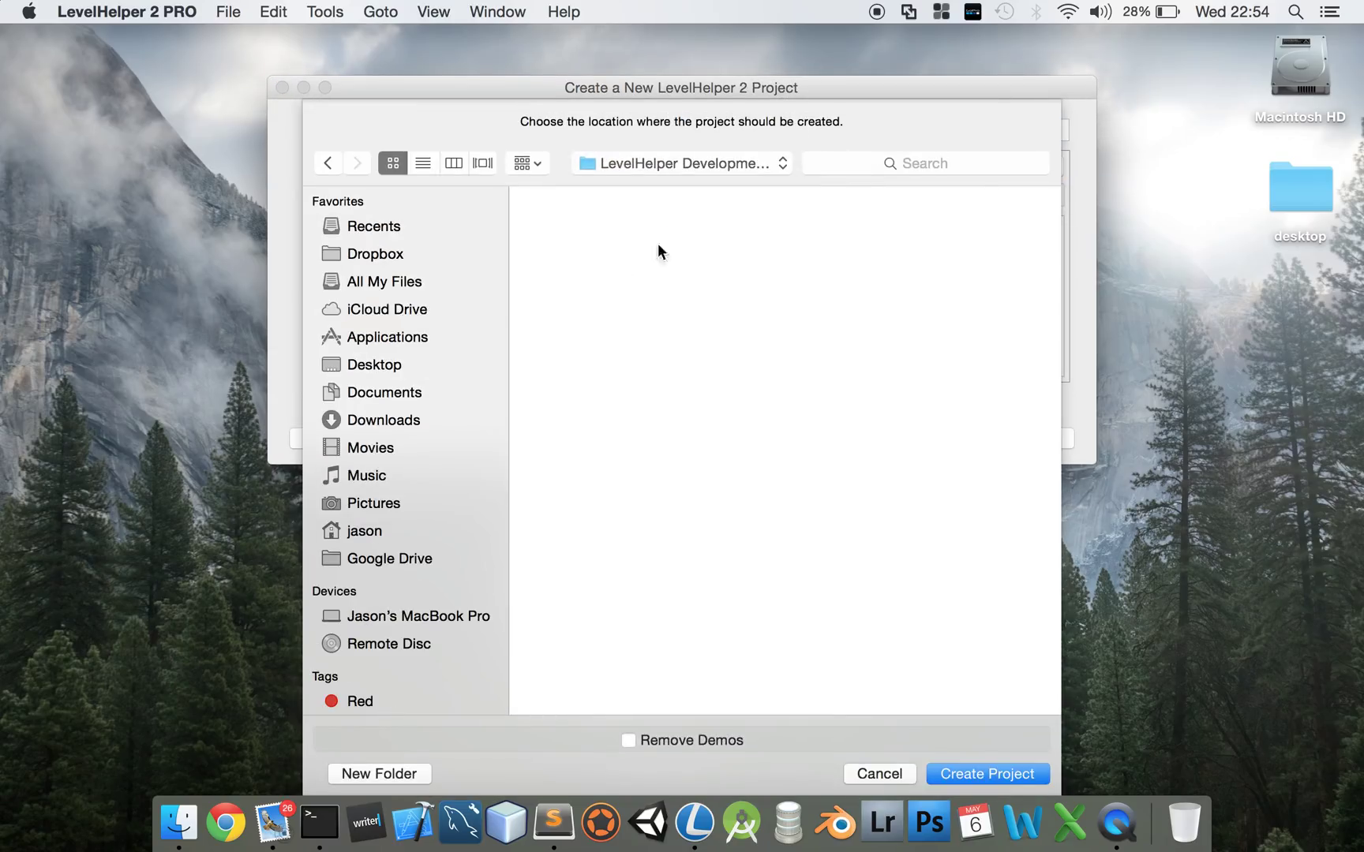
pyautogui.click(987, 775)
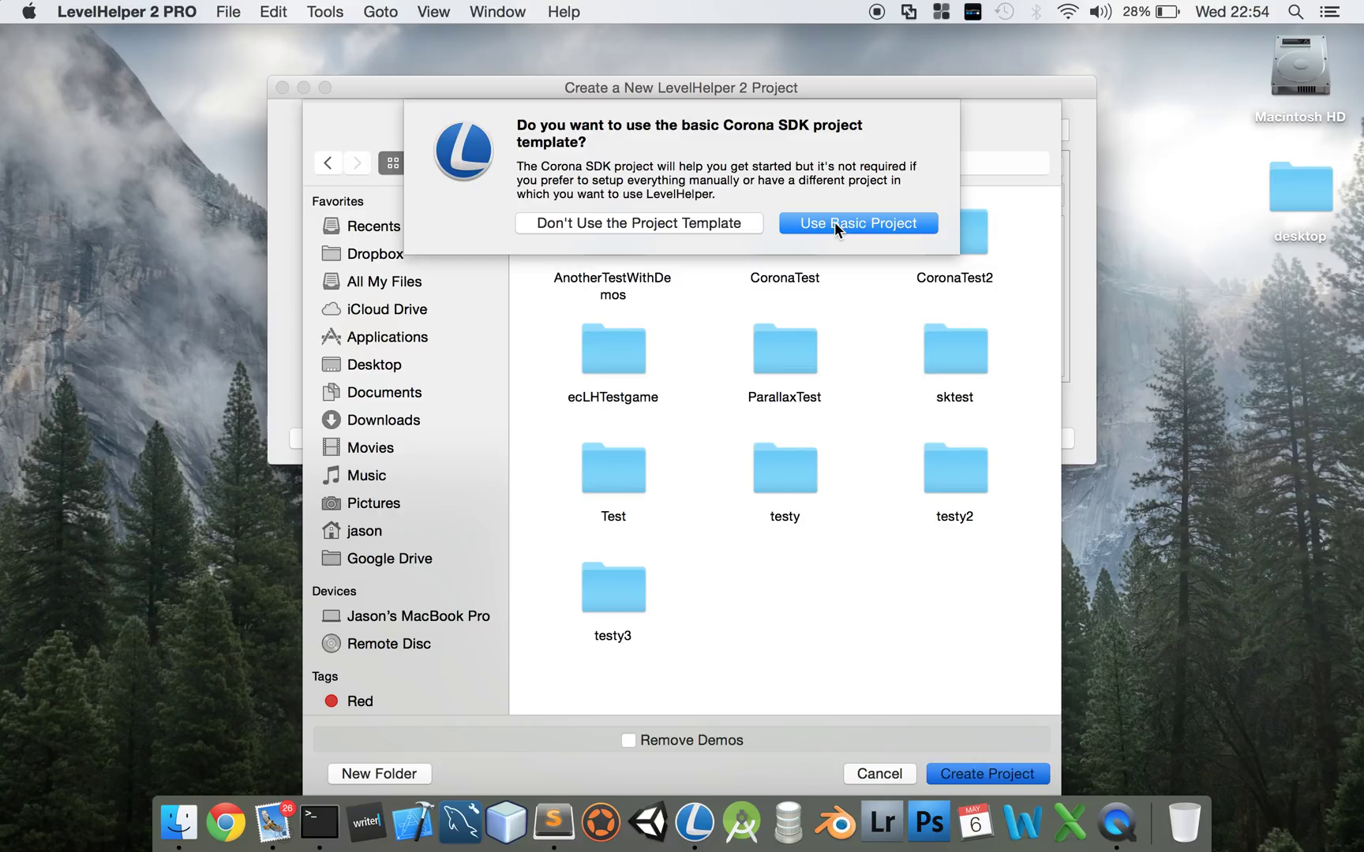
pyautogui.click(859, 229)
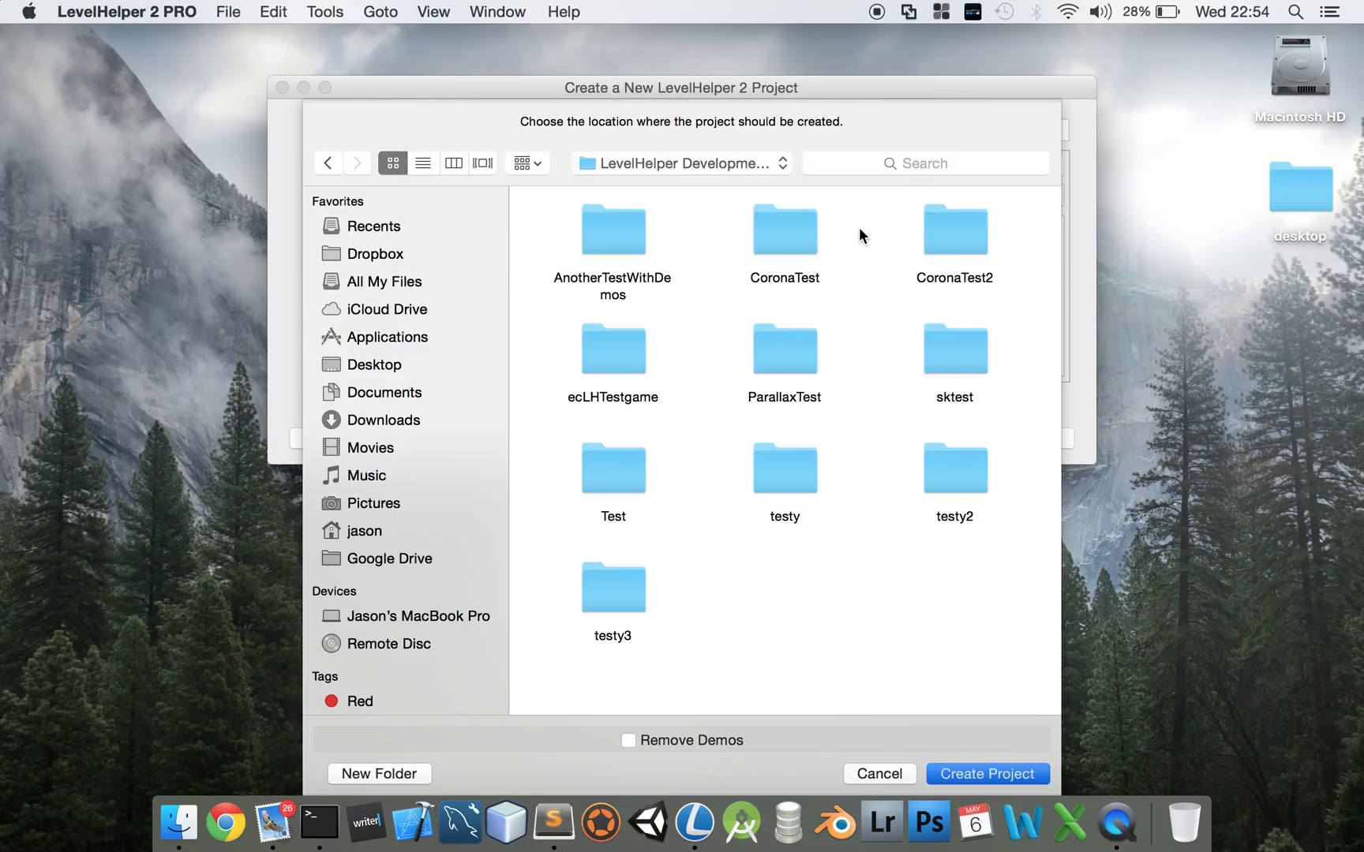
pyautogui.click(974, 778)
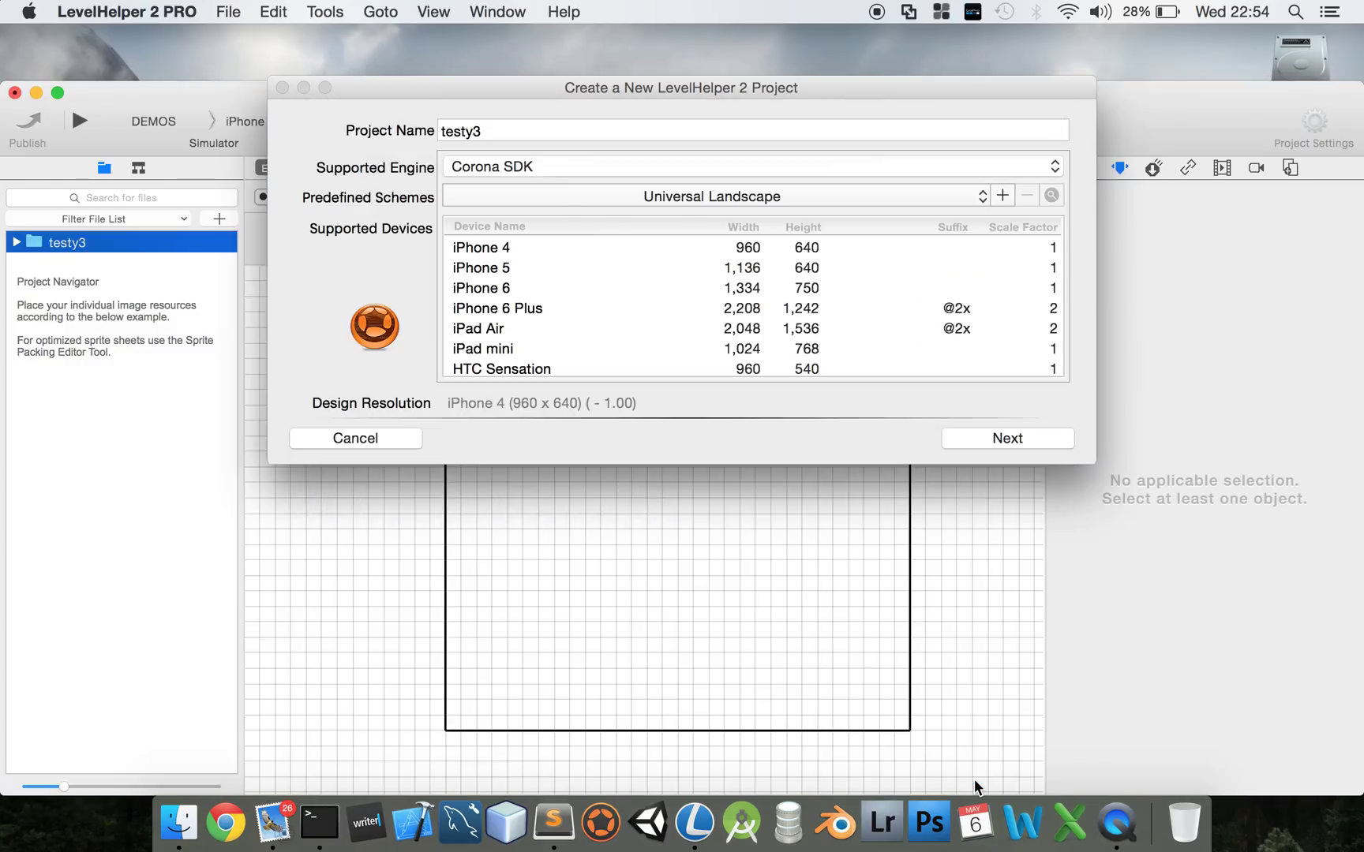
# - Make the editor full screen, expand the testy3 folder, and keep DEMOS as the run target
pyautogui.click(56, 94)
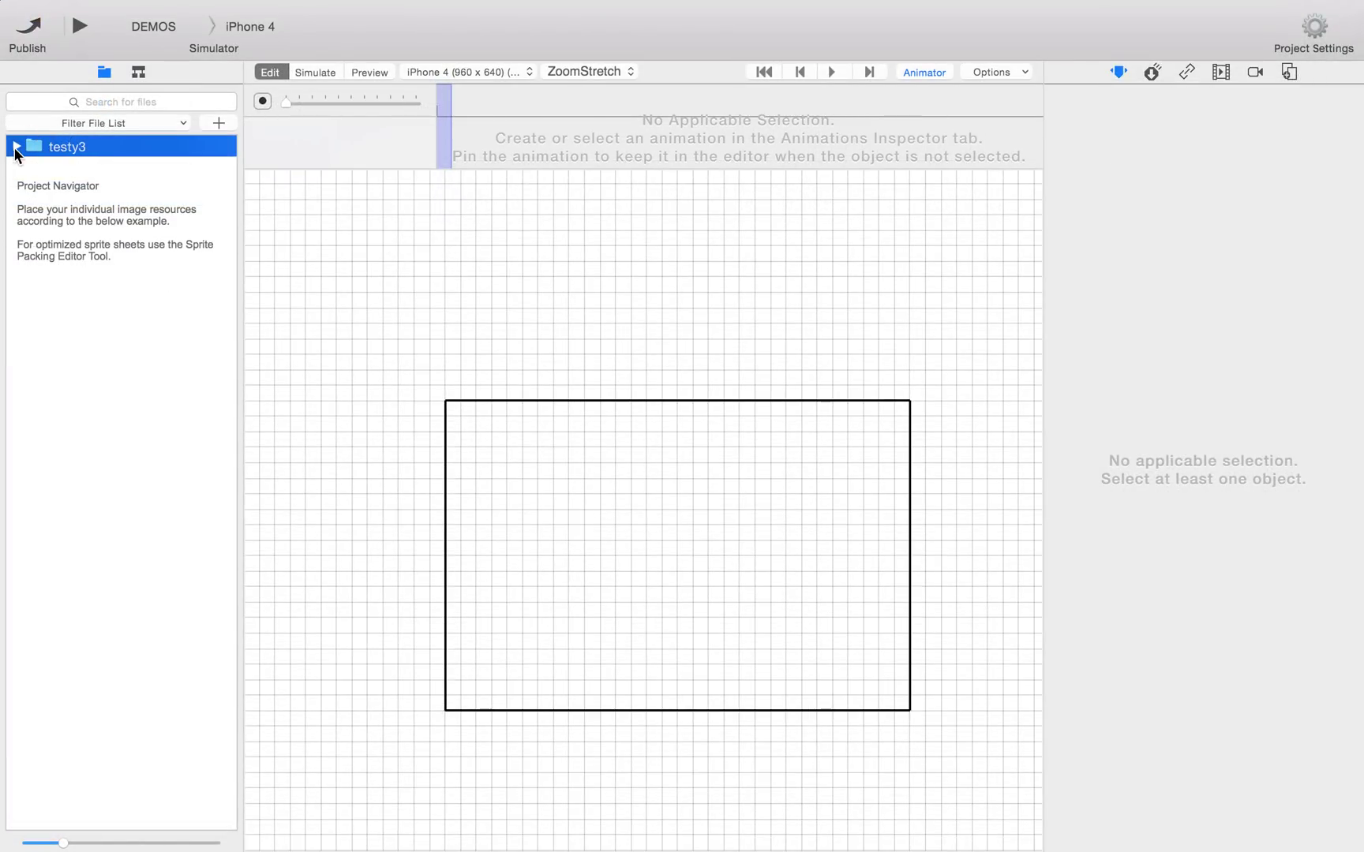
pyautogui.click(16, 147)
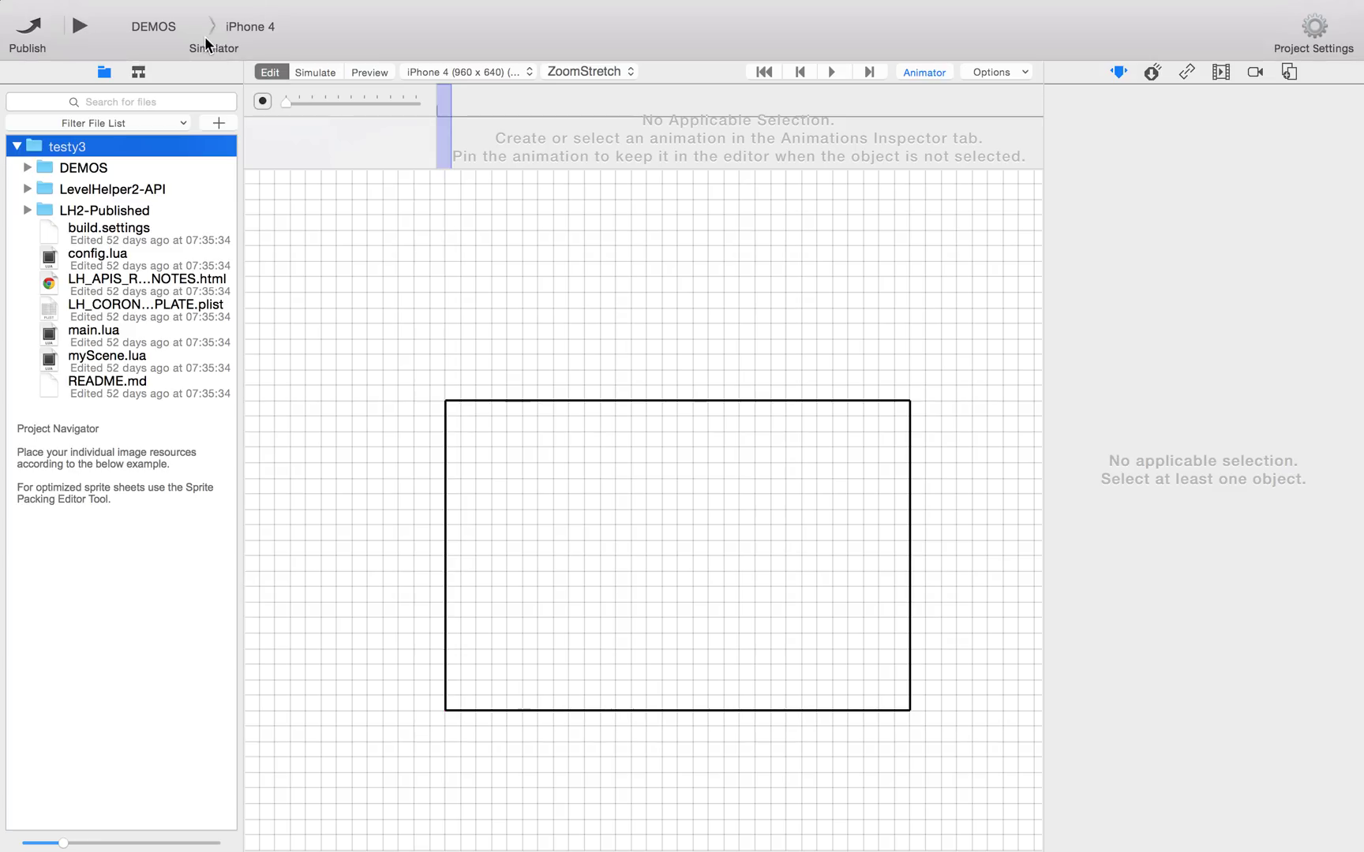
pyautogui.click(160, 31)
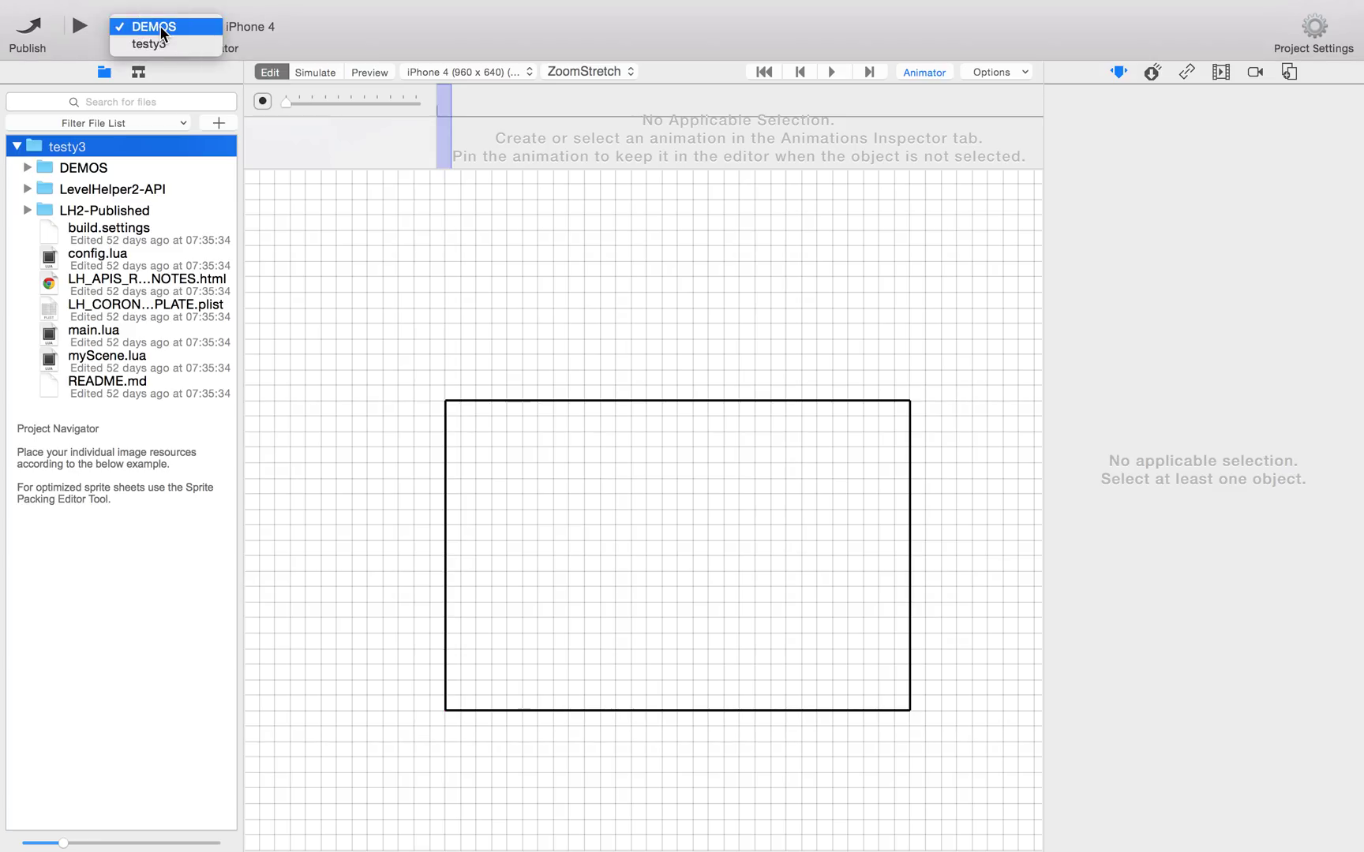
pyautogui.click(181, 22)
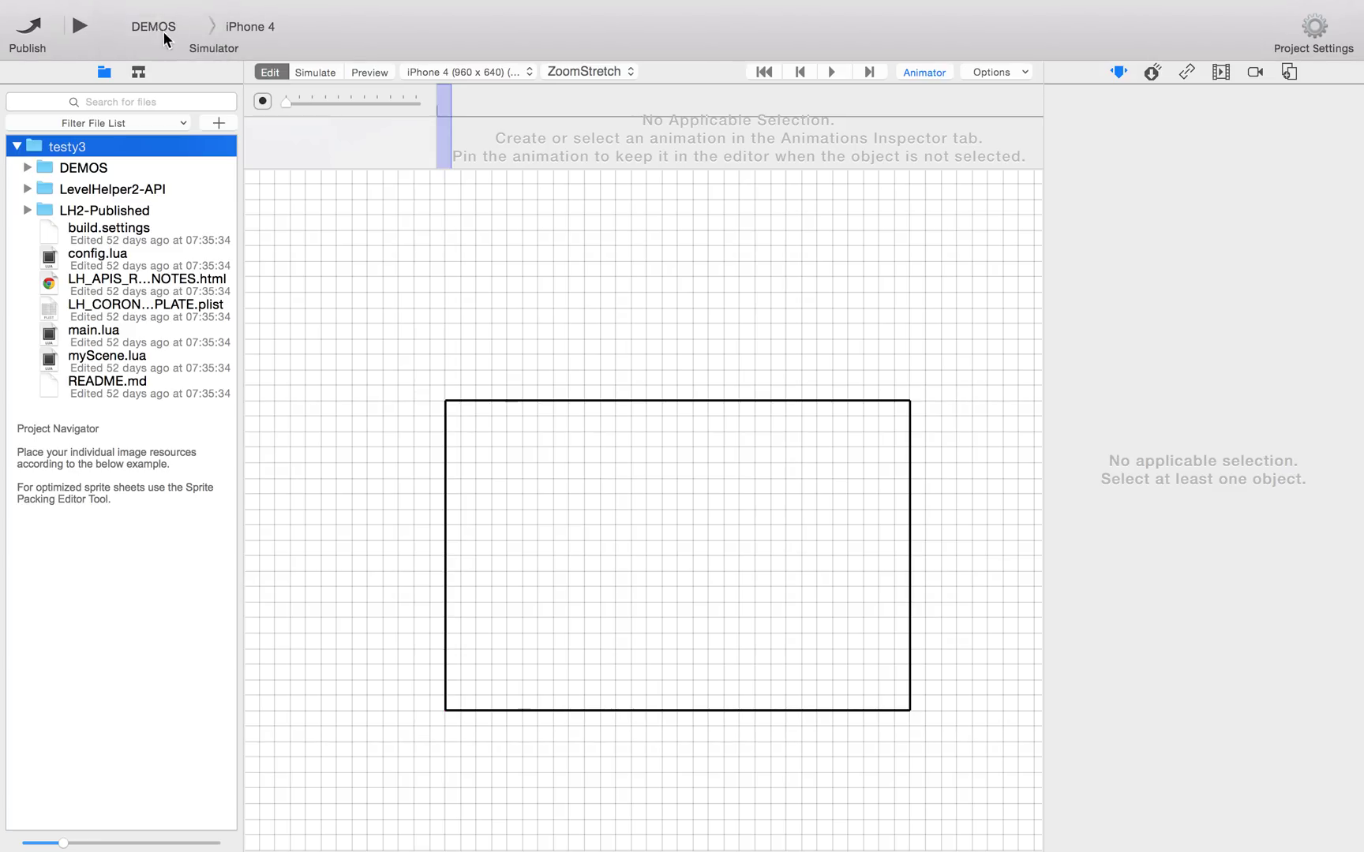
pyautogui.click(153, 22)
# - Run DEMOS in Corona Simulator, advance three scenes to Camera Follow, then return to LevelHelper
pyautogui.click(153, 22)
pyautogui.click(79, 26)
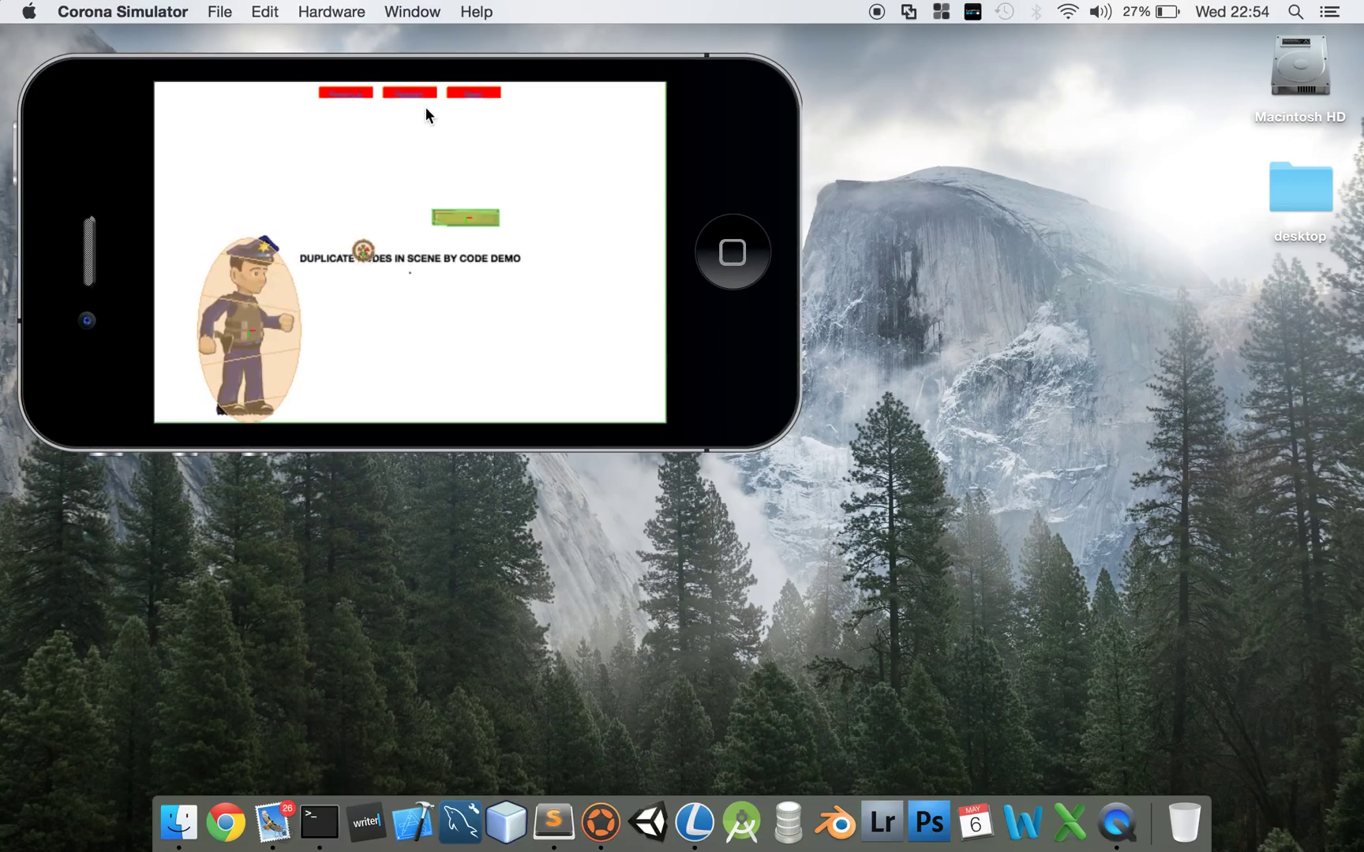
pyautogui.click(471, 92)
pyautogui.click(471, 93)
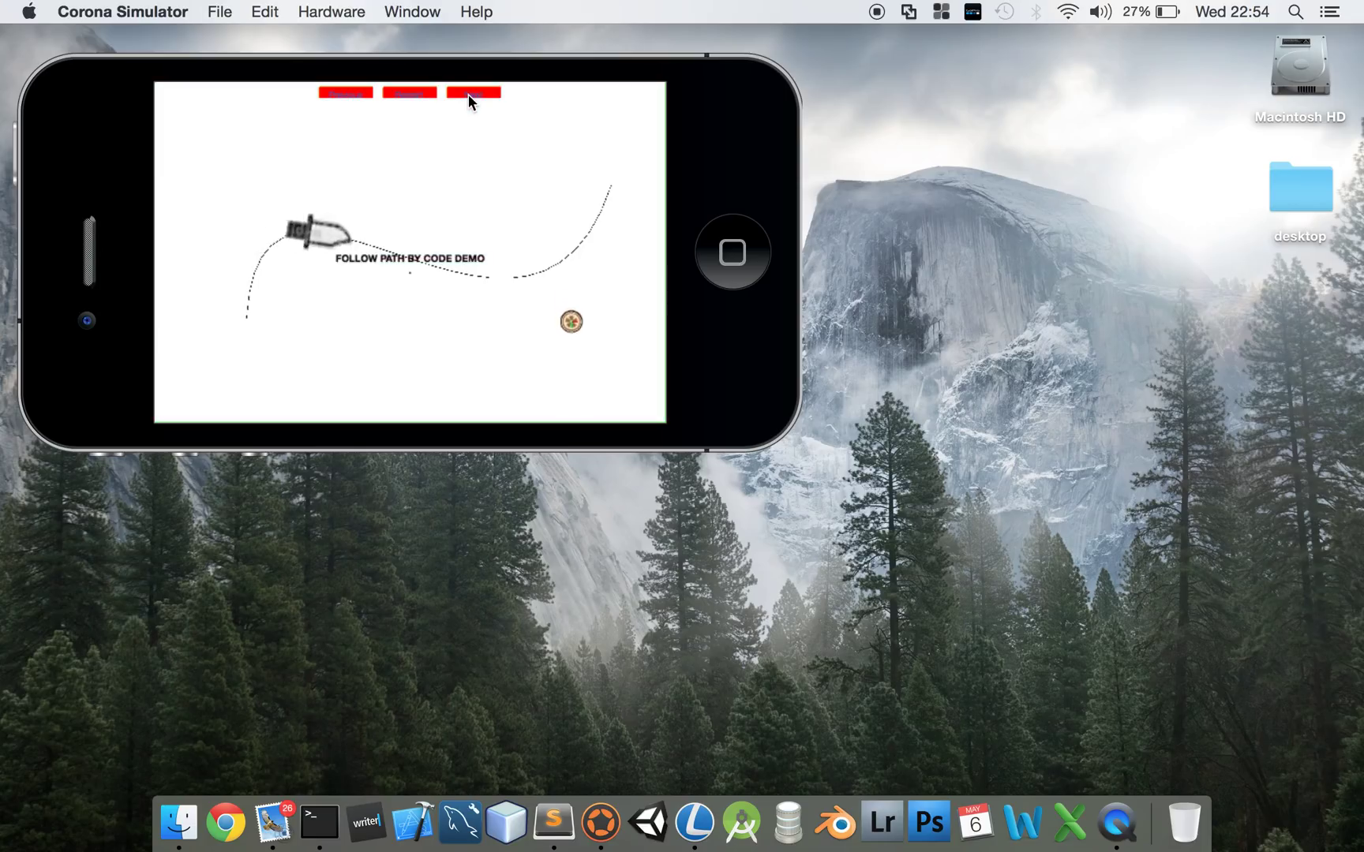
pyautogui.click(471, 92)
pyautogui.click(471, 92)
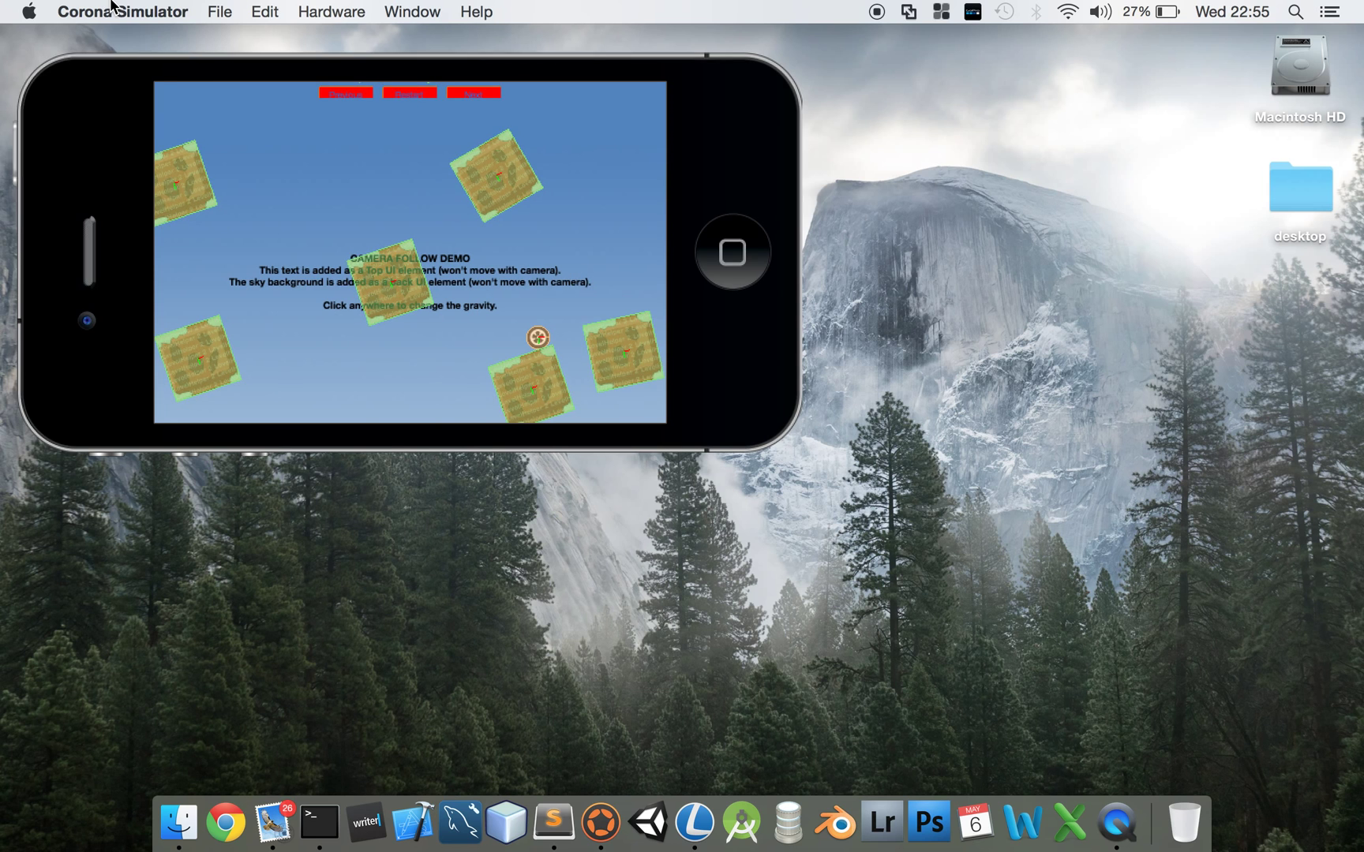
pyautogui.press('super+Tab')
pyautogui.moveTo(110, 4)
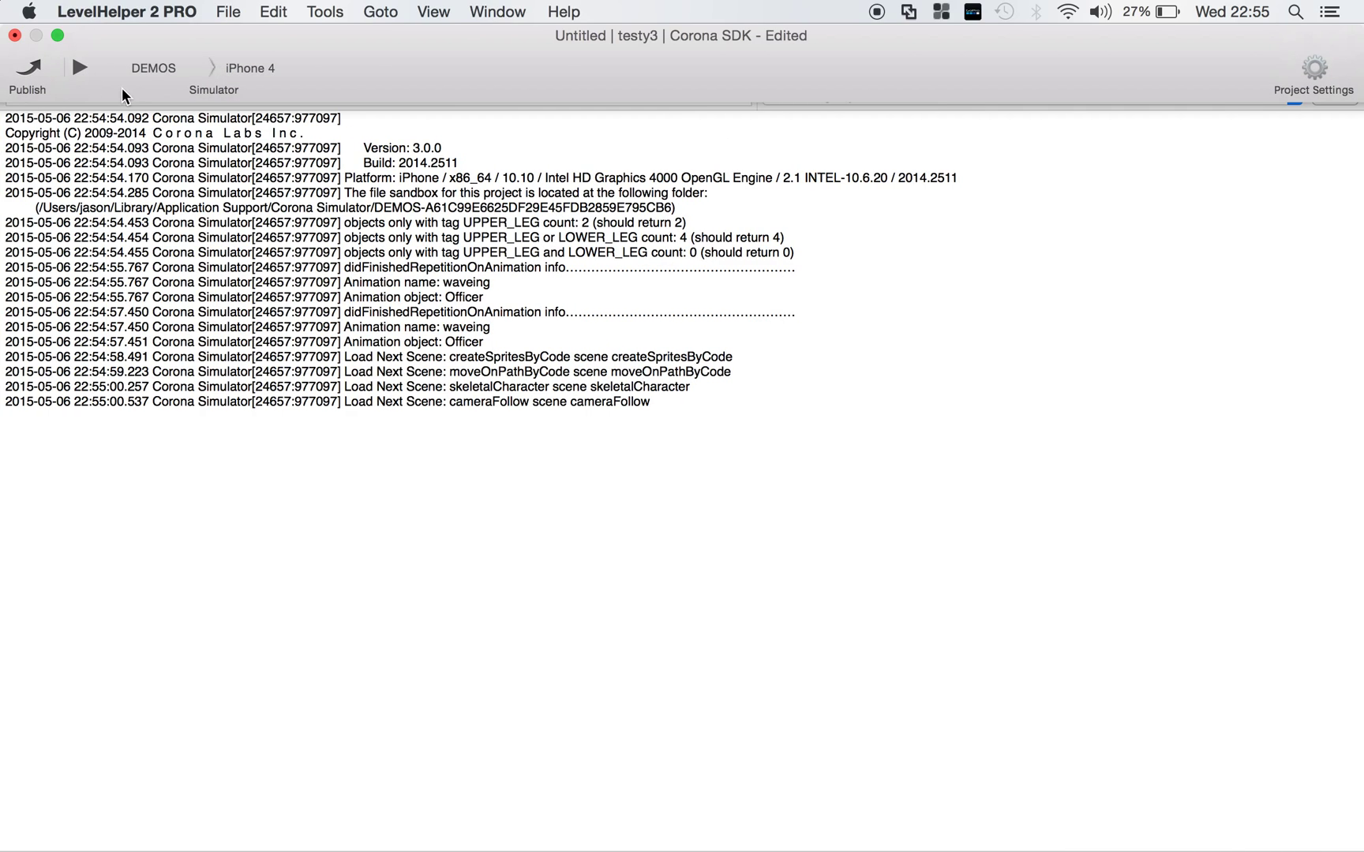
# - Keep the Untitled scene open, return to the Level Editor, and widen the project file list
pyautogui.click(15, 35)
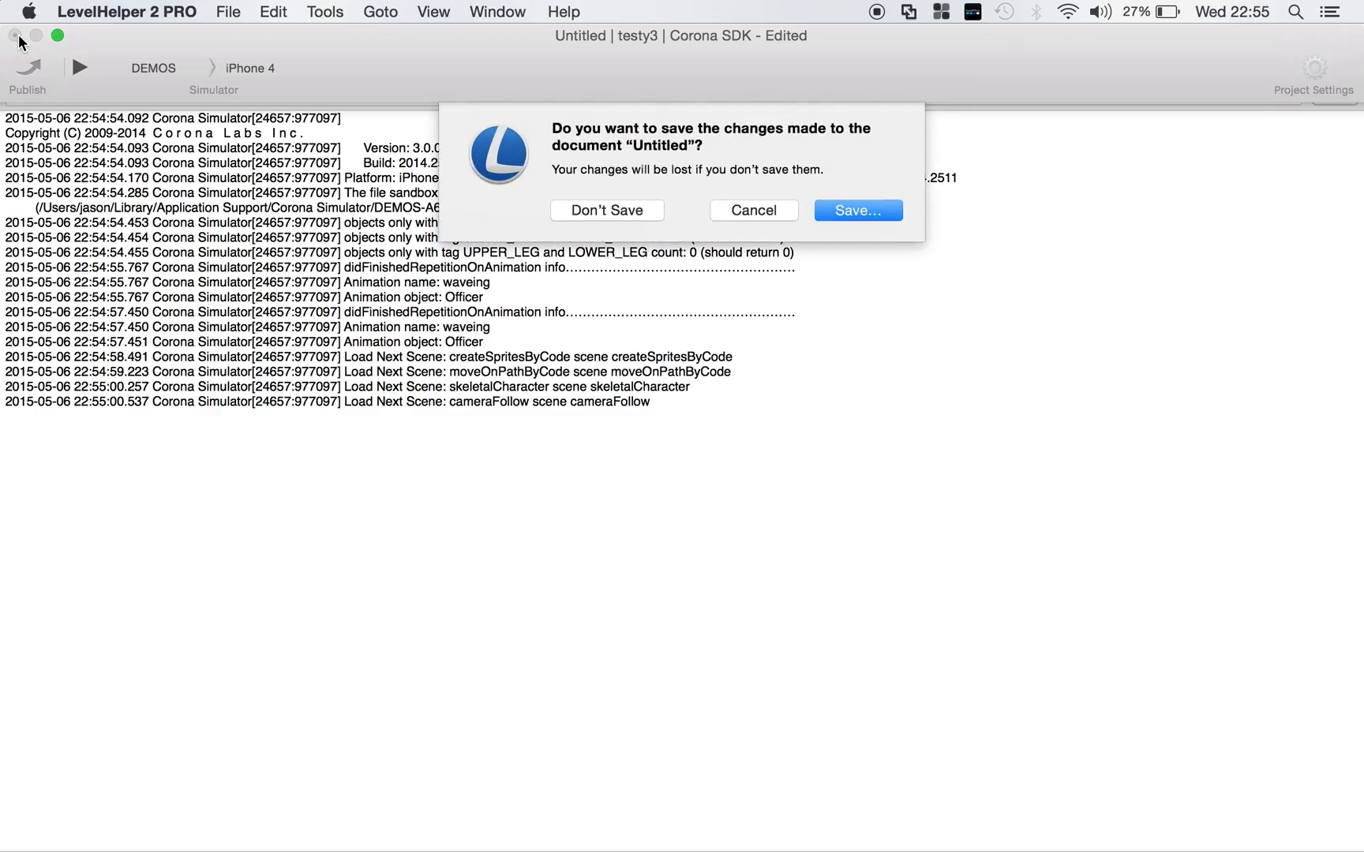
pyautogui.click(758, 175)
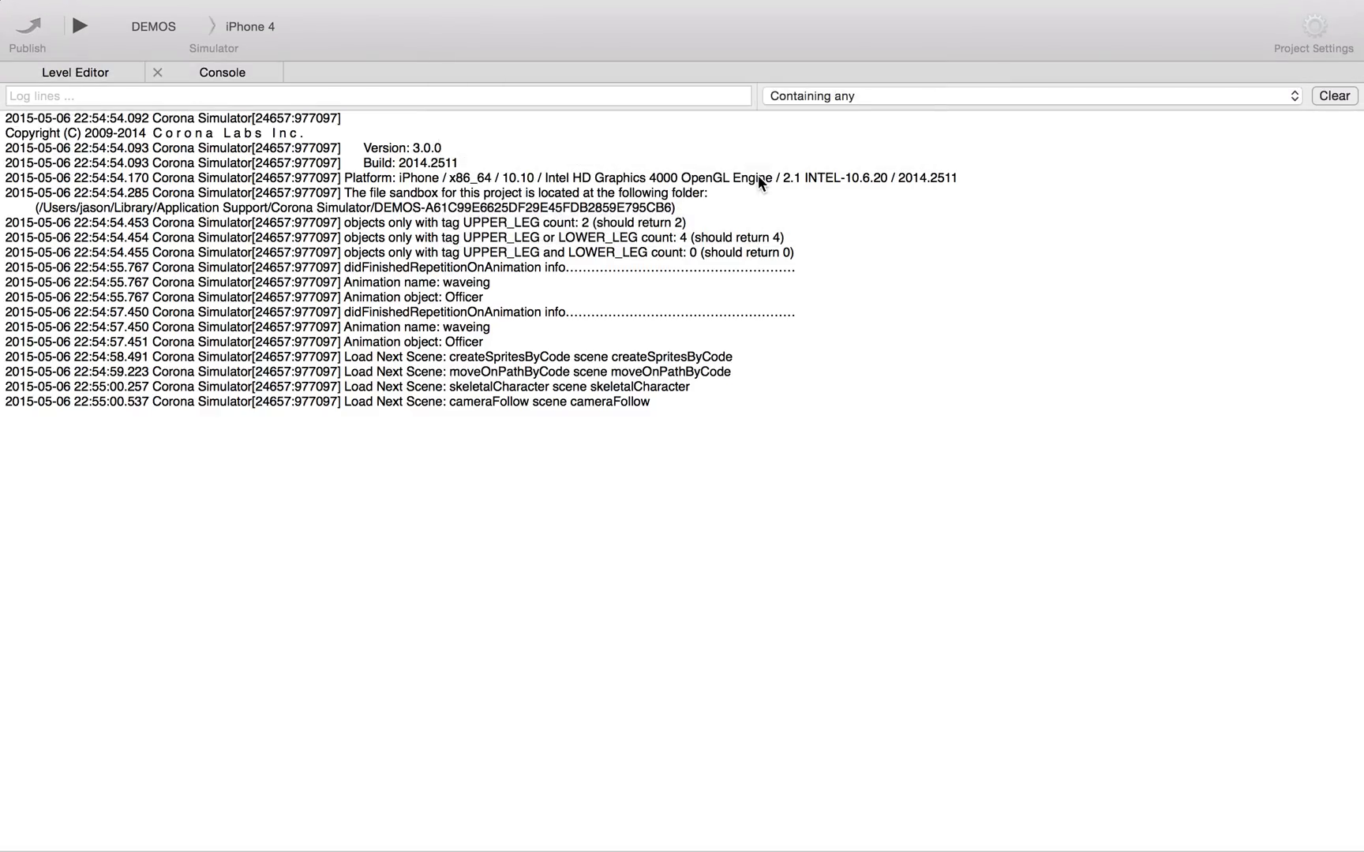
pyautogui.click(69, 69)
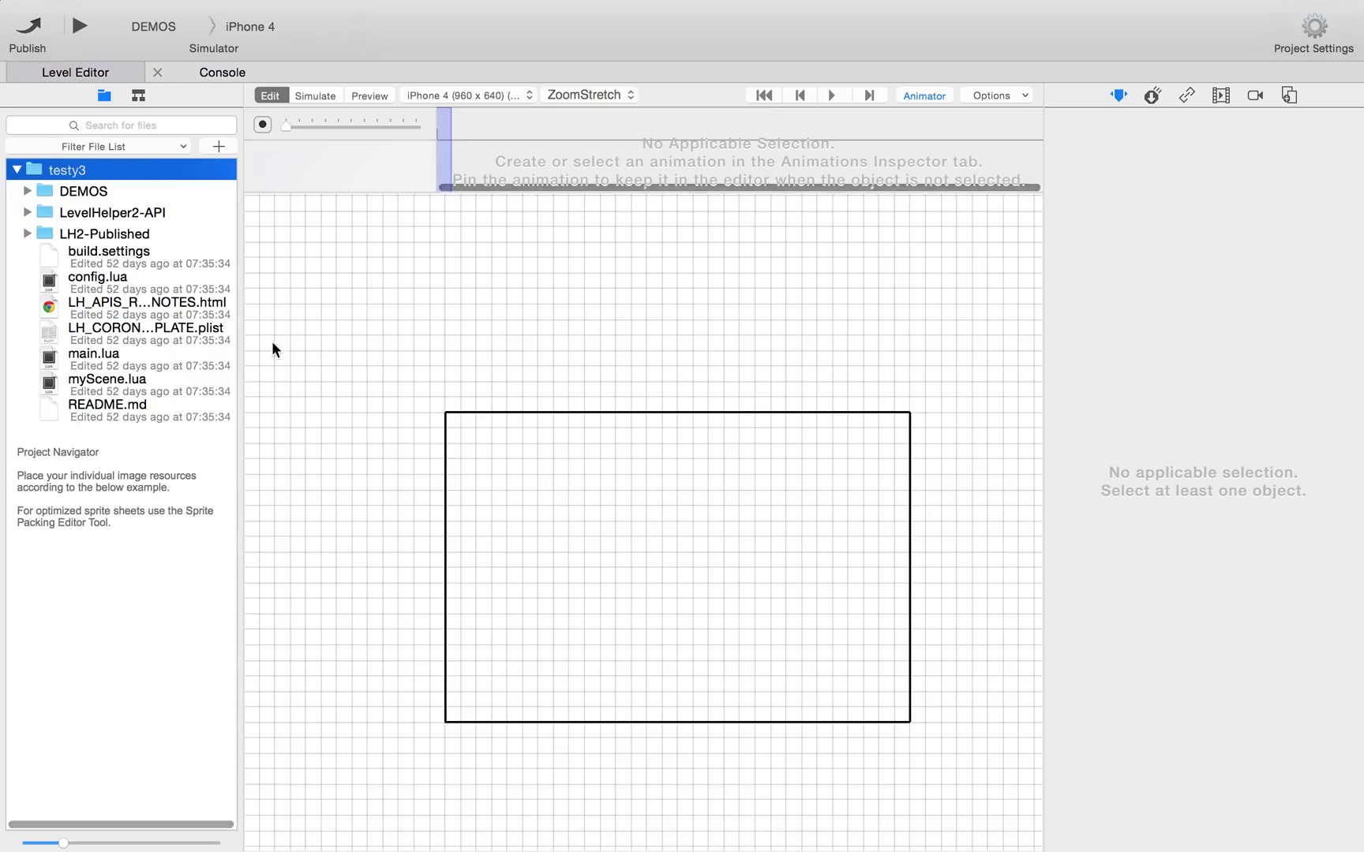
pyautogui.moveTo(241, 330); pyautogui.dragTo(310, 344)
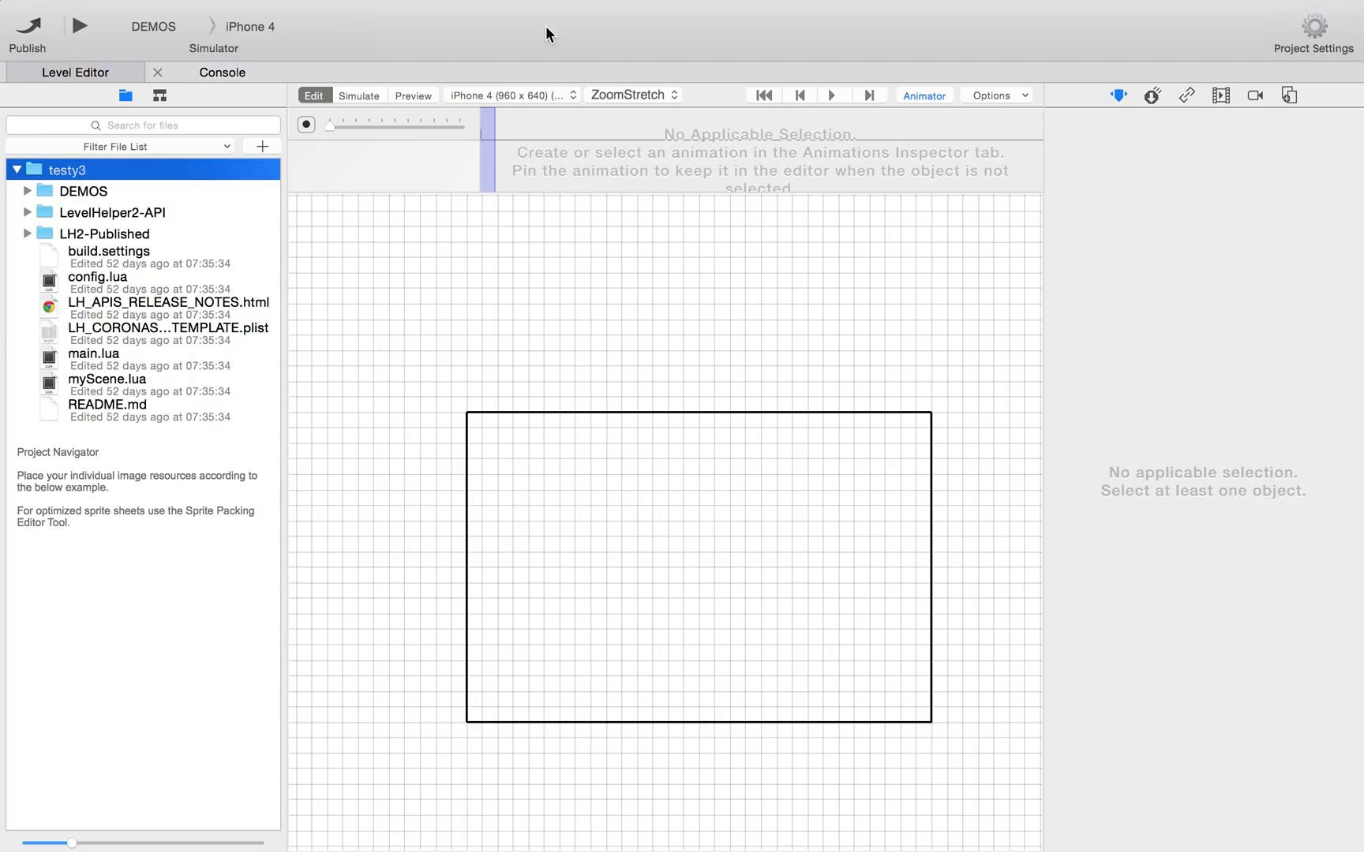
pyautogui.moveTo(554, 2)
pyautogui.moveTo(475, 3)
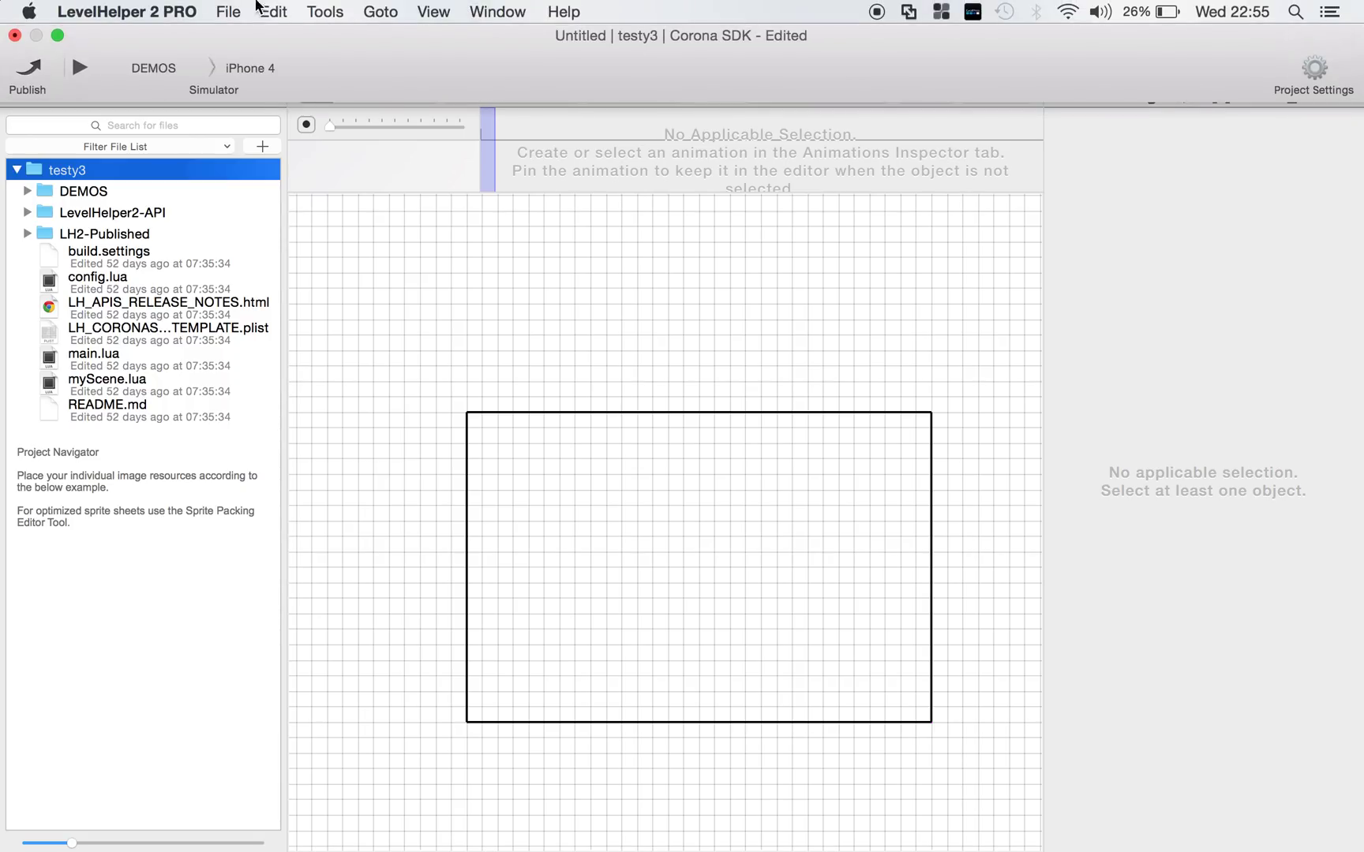
pyautogui.click(232, 10)
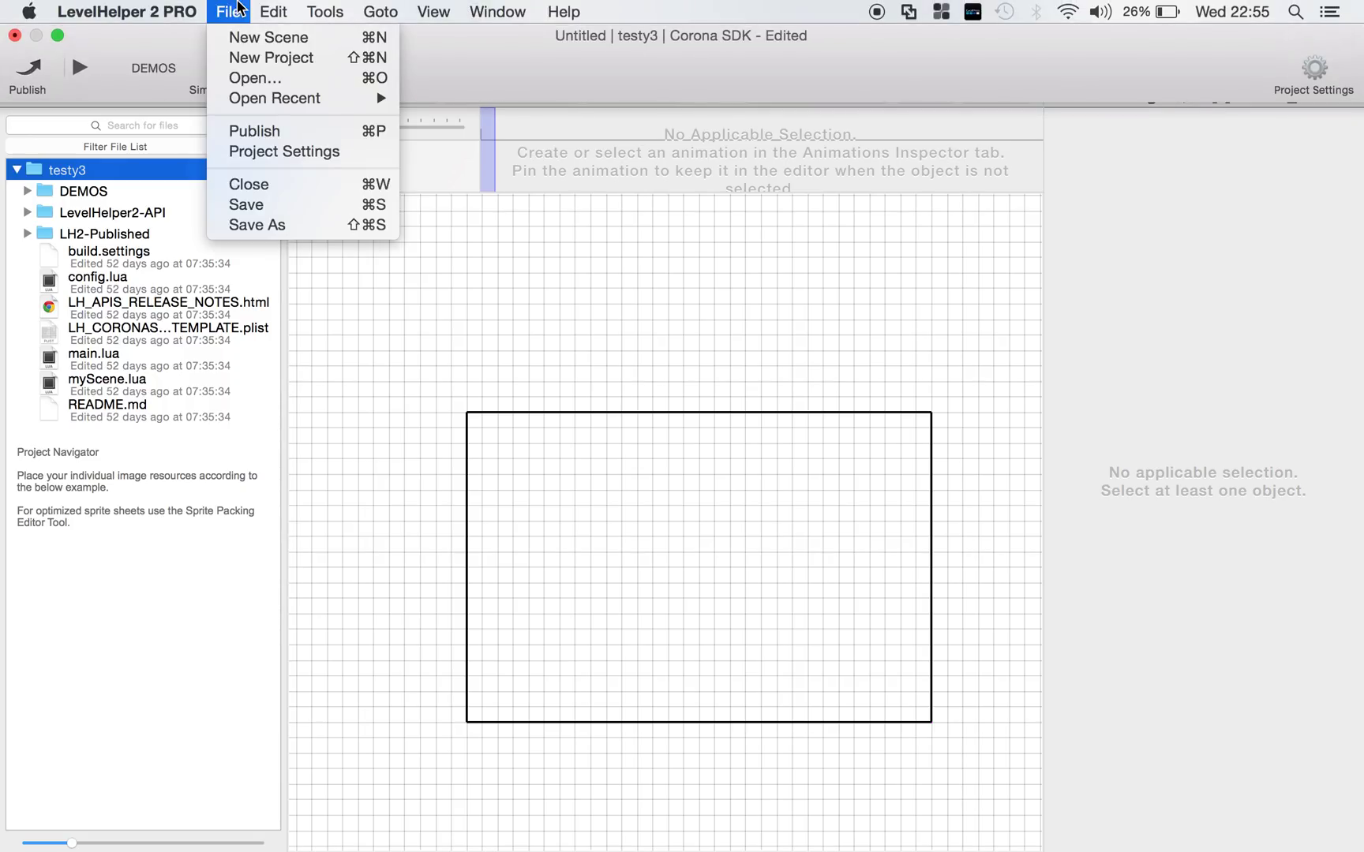
pyautogui.click(271, 206)
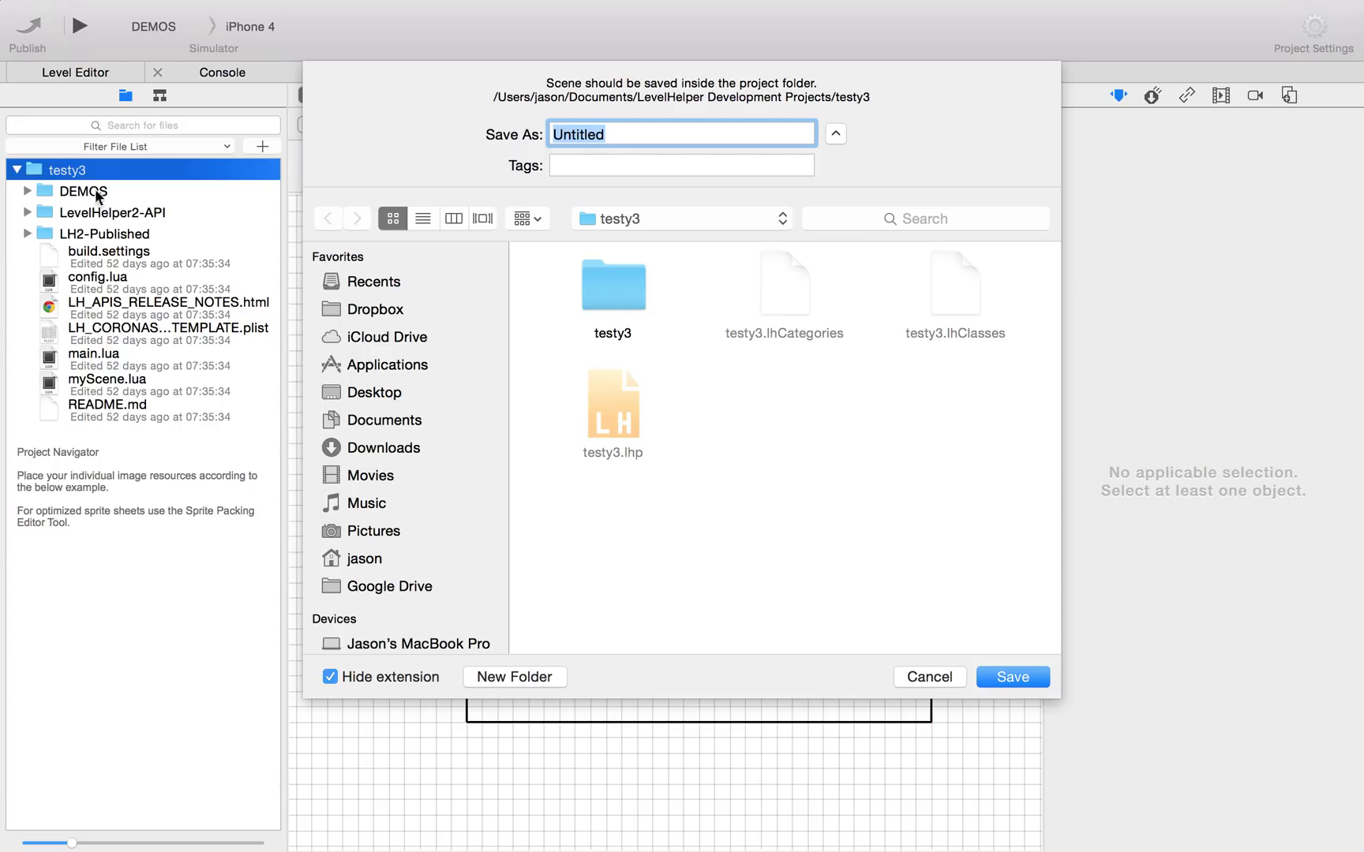
pyautogui.doubleClick(618, 292)
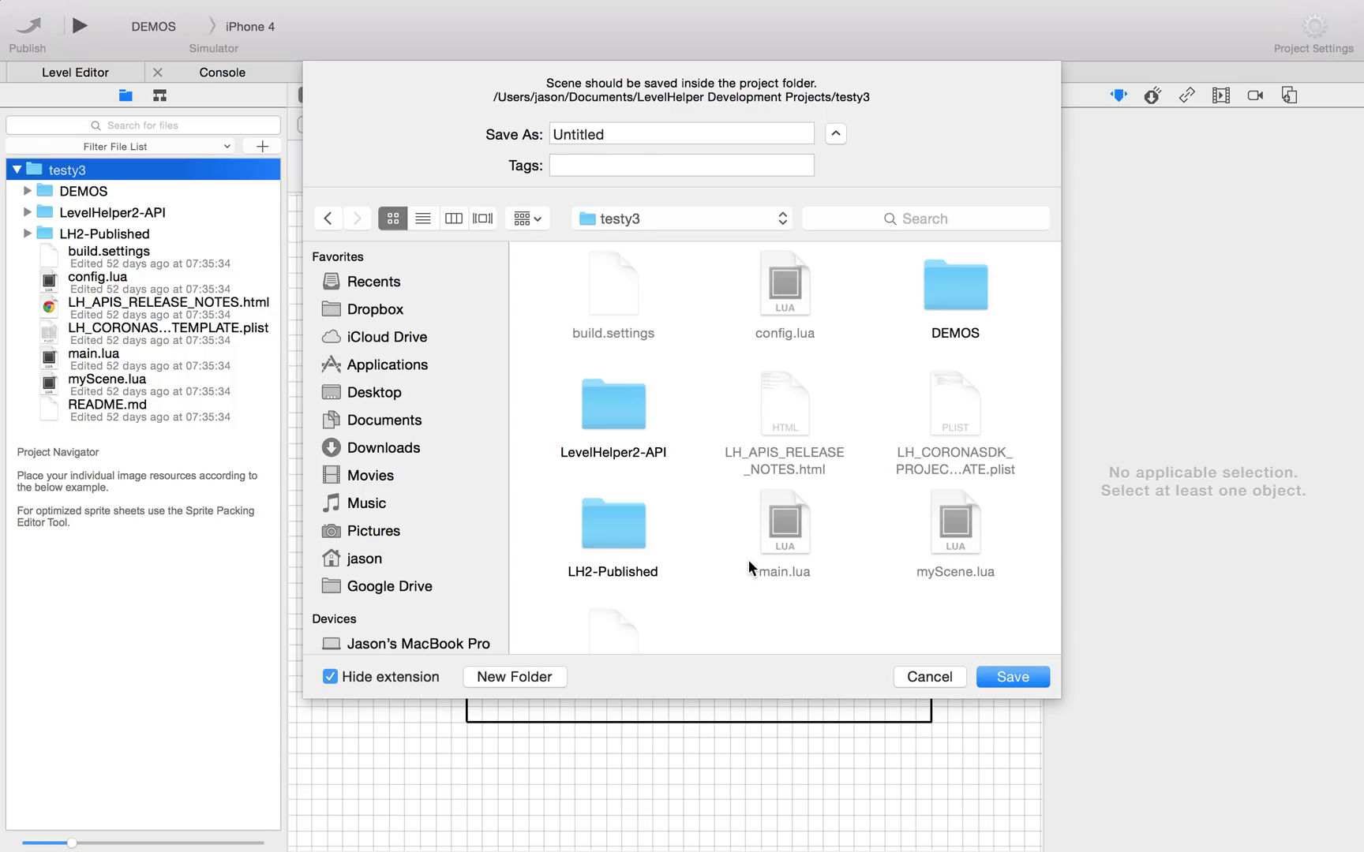
pyautogui.click(505, 679)
pyautogui.write('s')
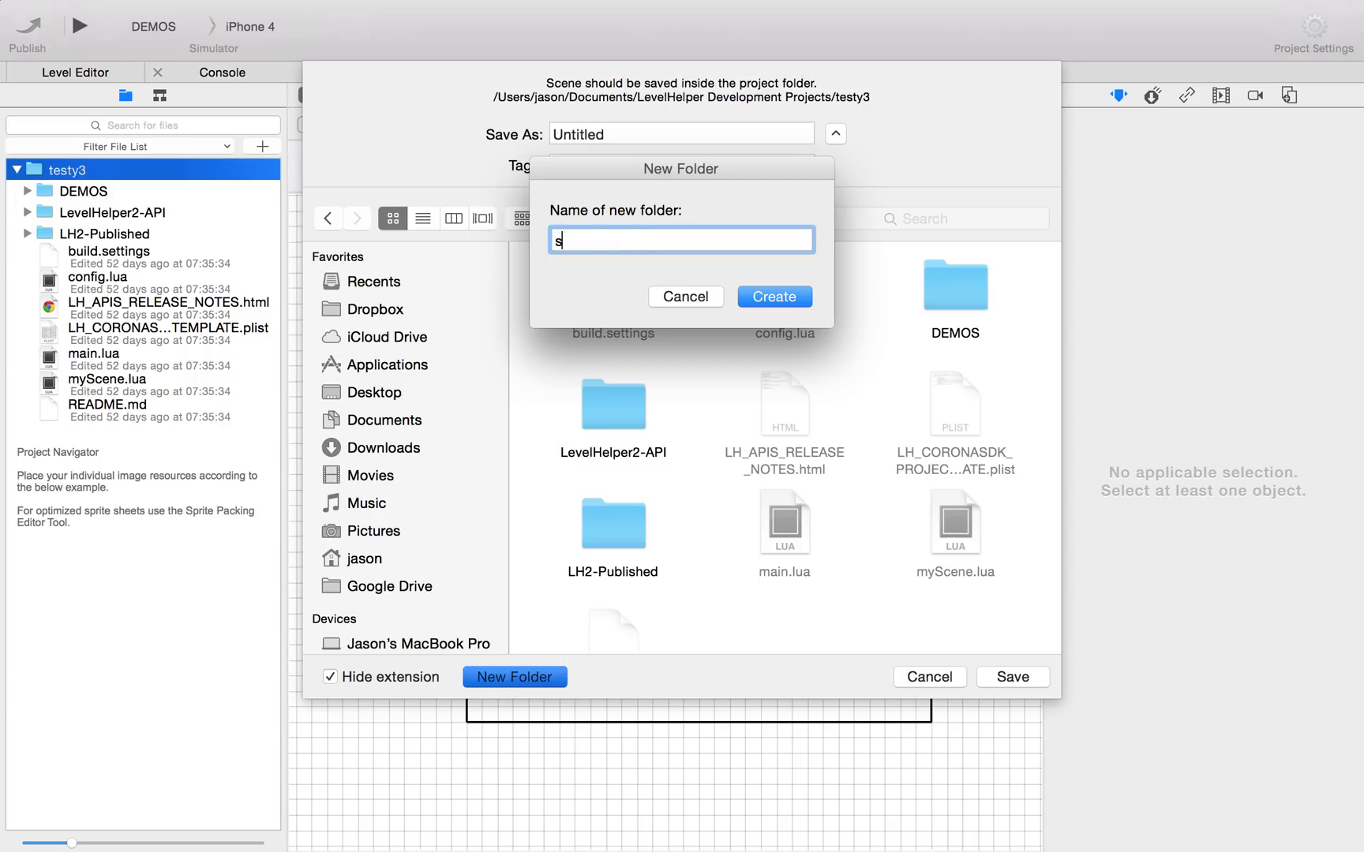
pyautogui.write('cenes')
pyautogui.click(780, 298)
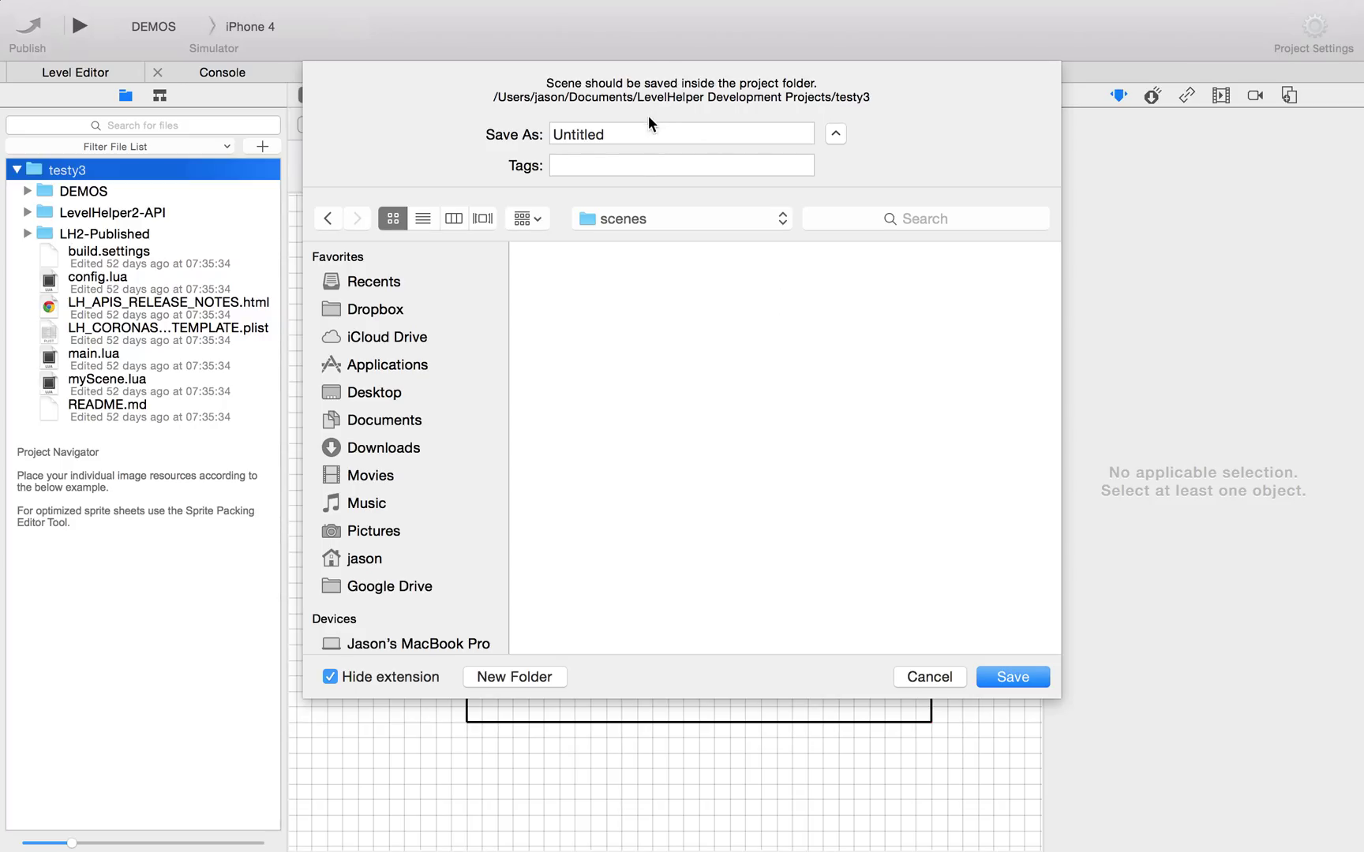
pyautogui.click(632, 142)
pyautogui.press('BackSpace')
pyautogui.write('mai')
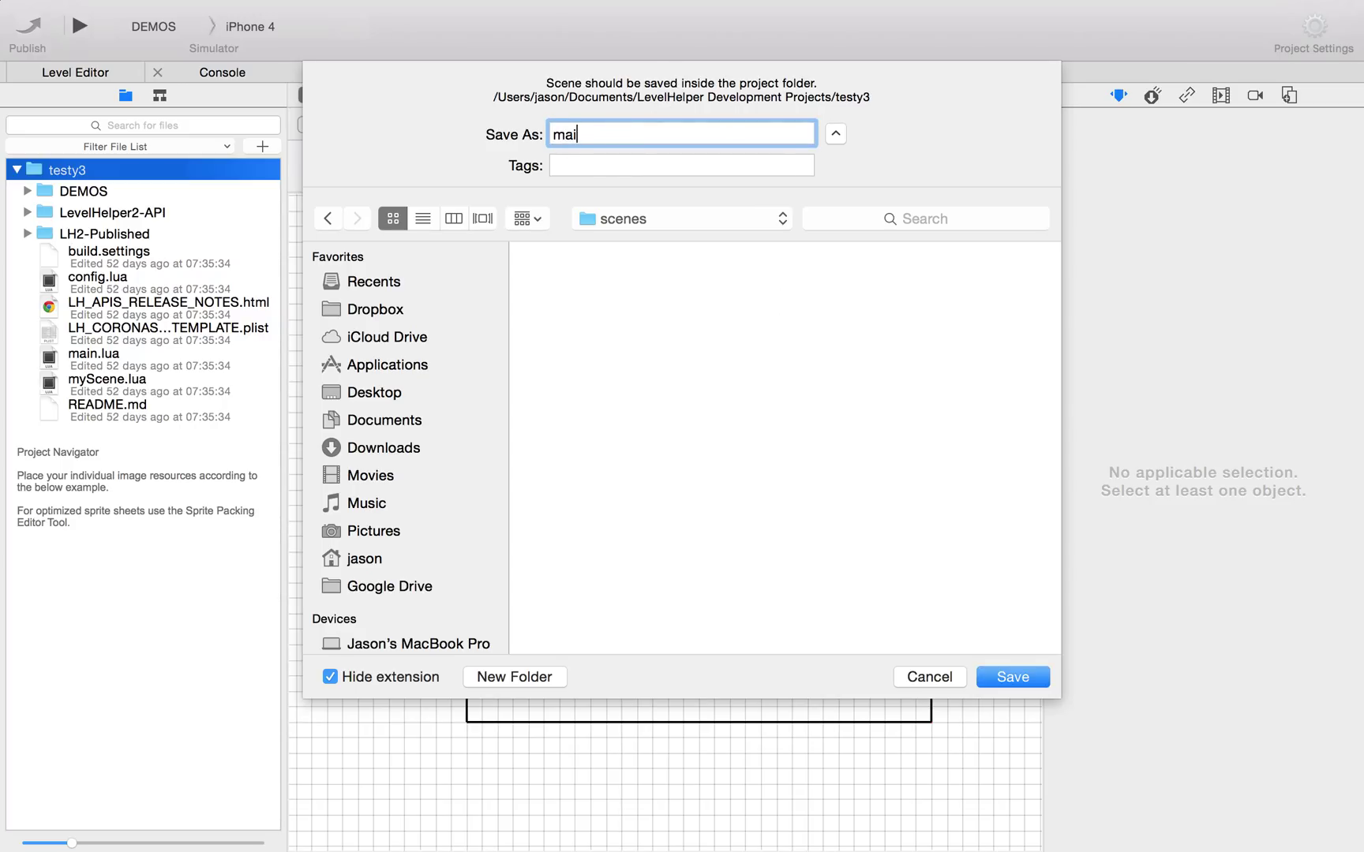
pyautogui.write('nScene')
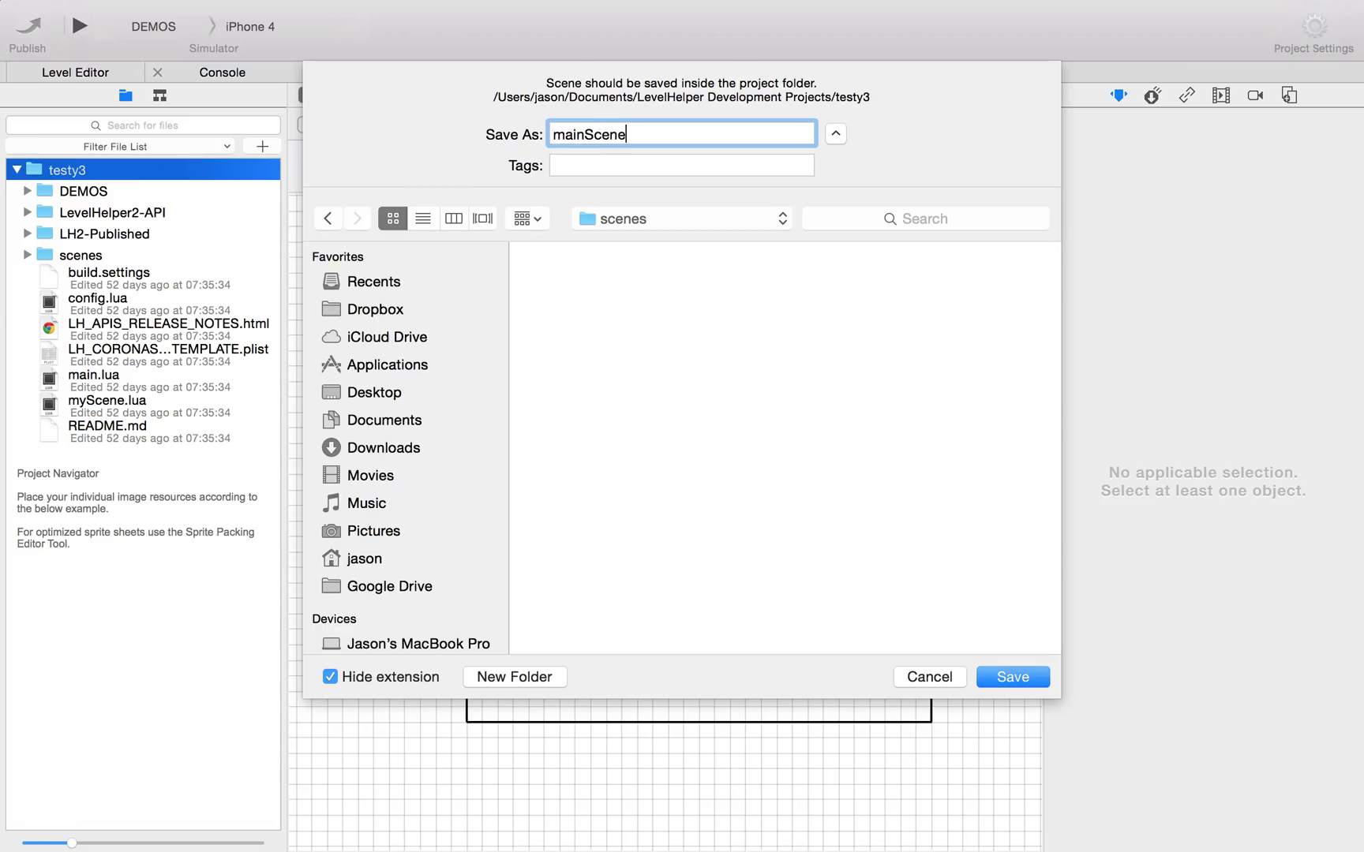
pyautogui.click(1014, 675)
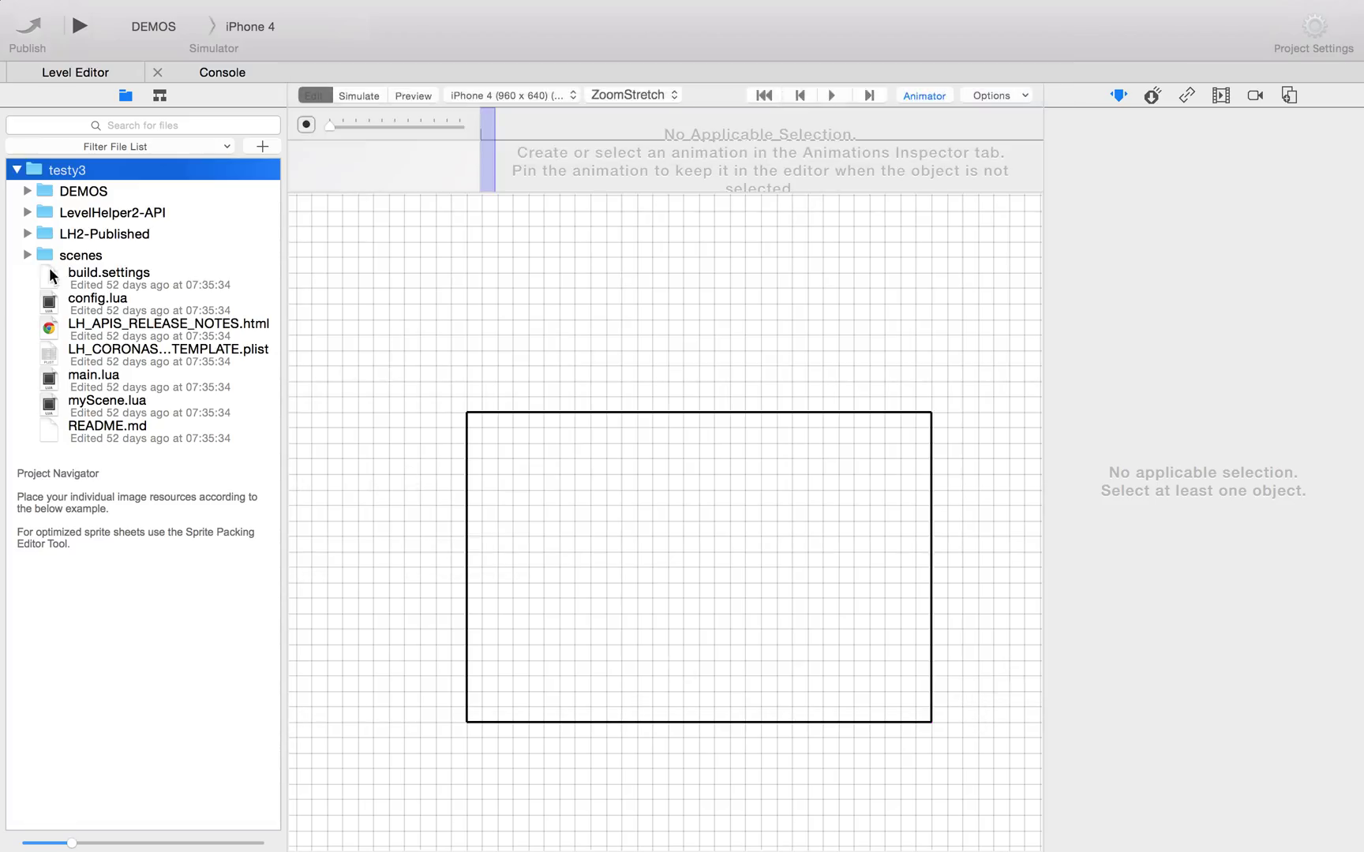
# - Expand DEMOS and its PublishFolder in the navigator, then select cameraFollow.json
pyautogui.click(71, 254)
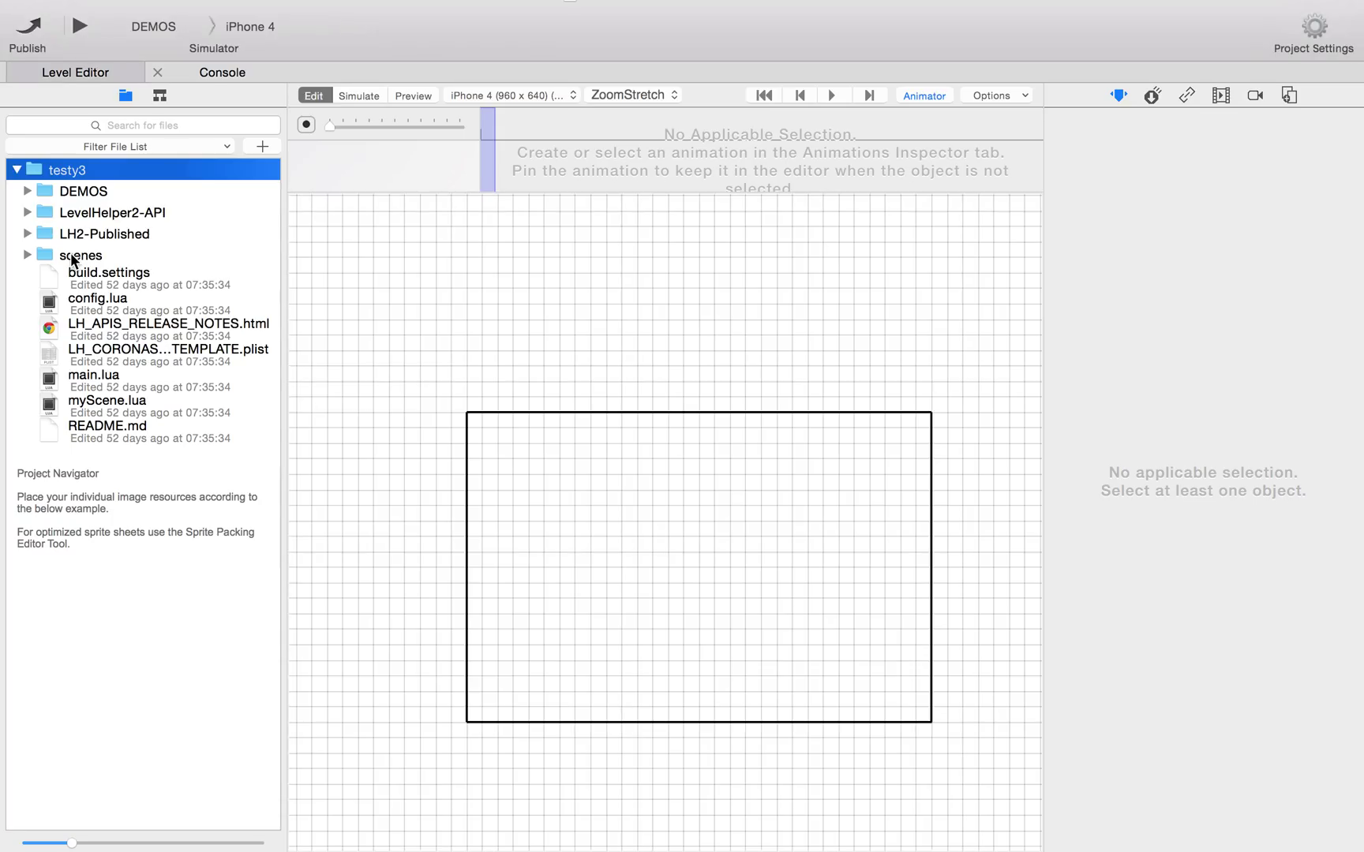
pyautogui.click(27, 255)
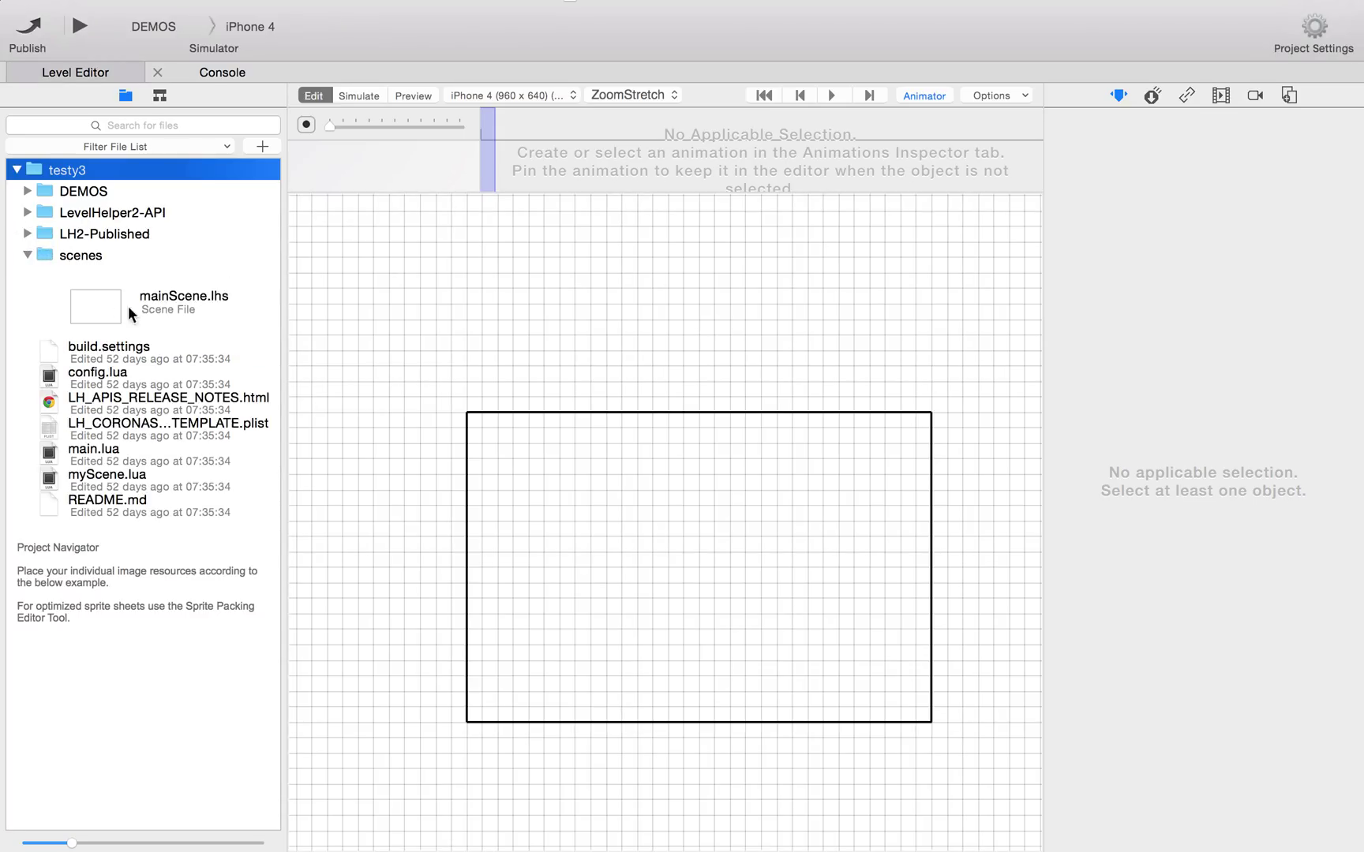
pyautogui.click(71, 256)
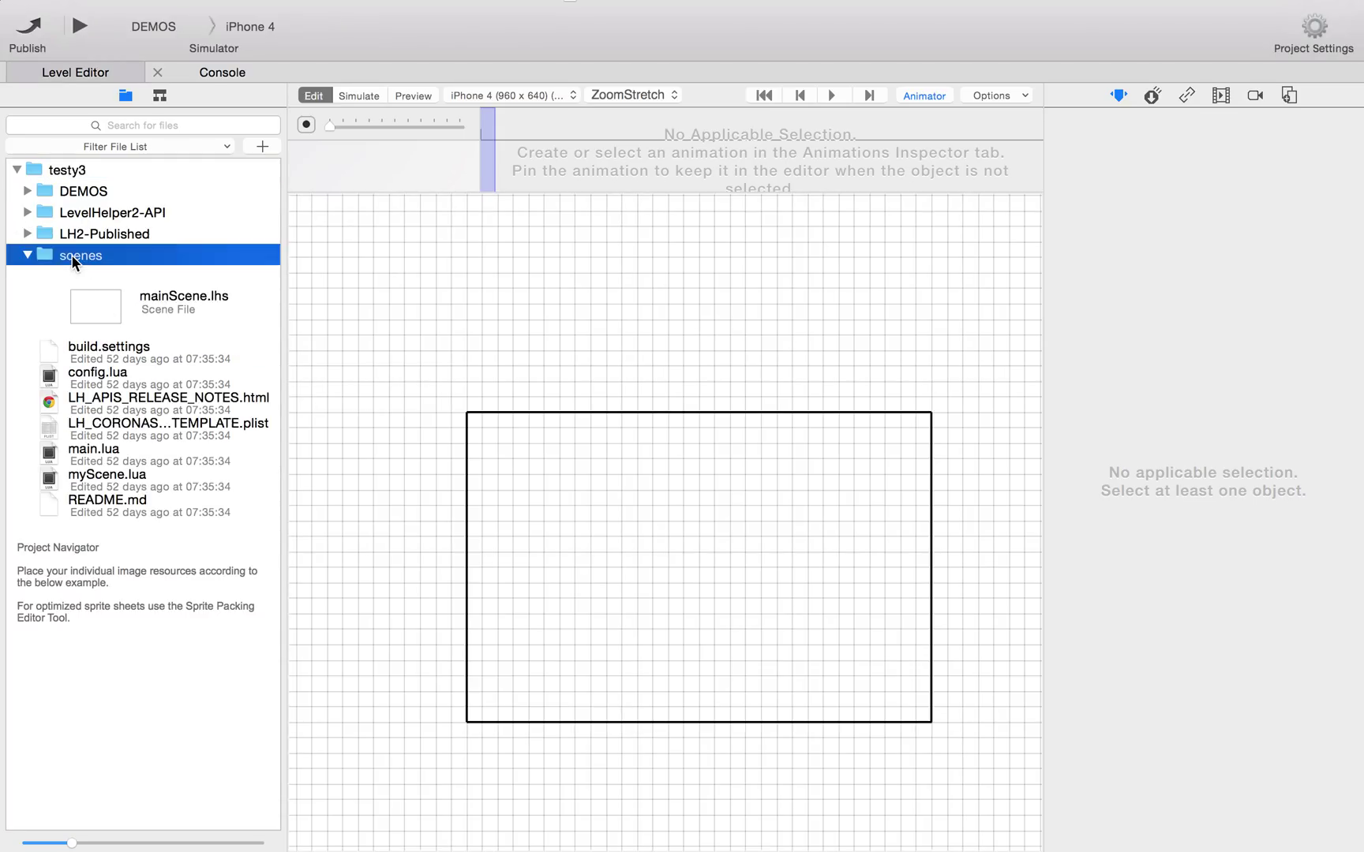
pyautogui.click(28, 255)
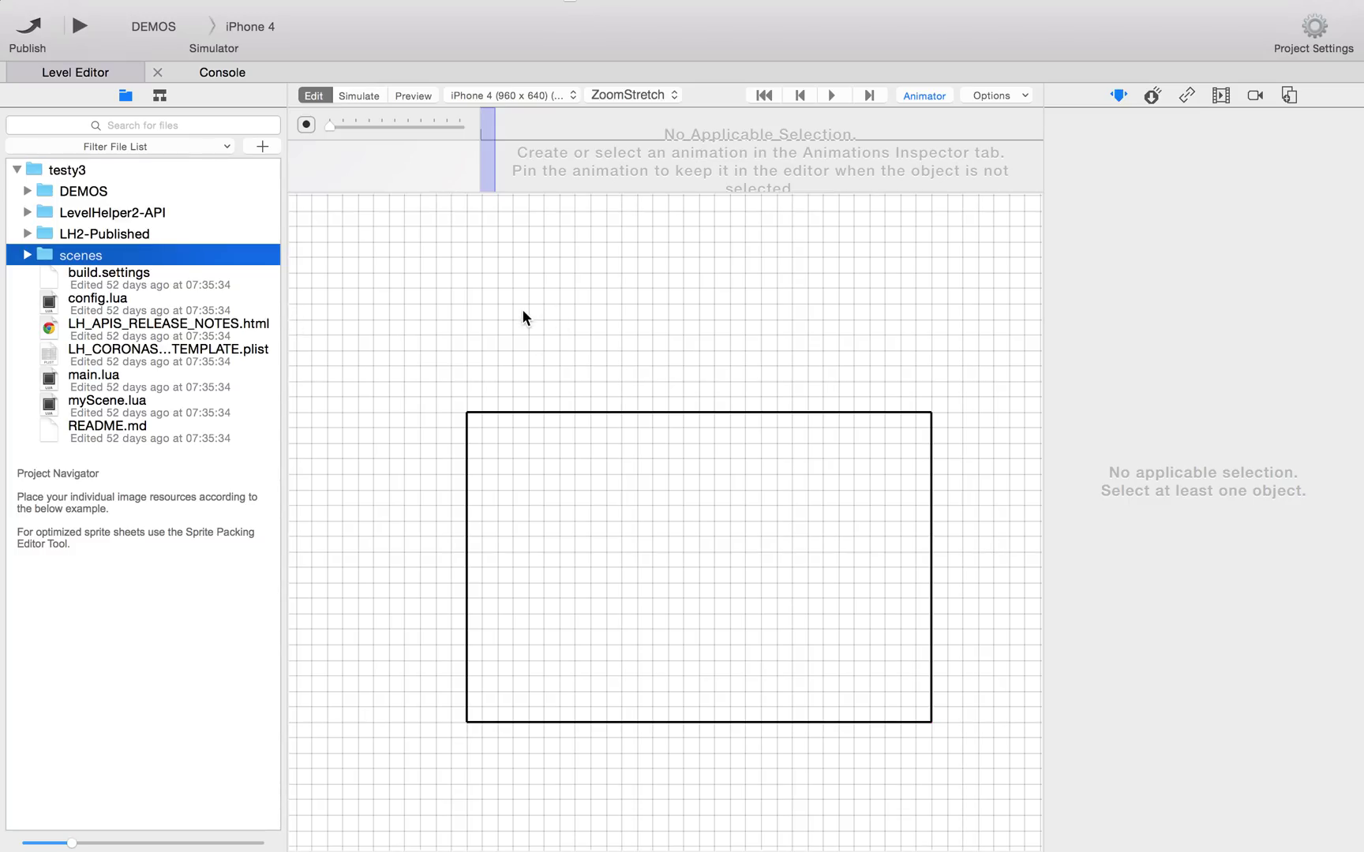
pyautogui.click(28, 191)
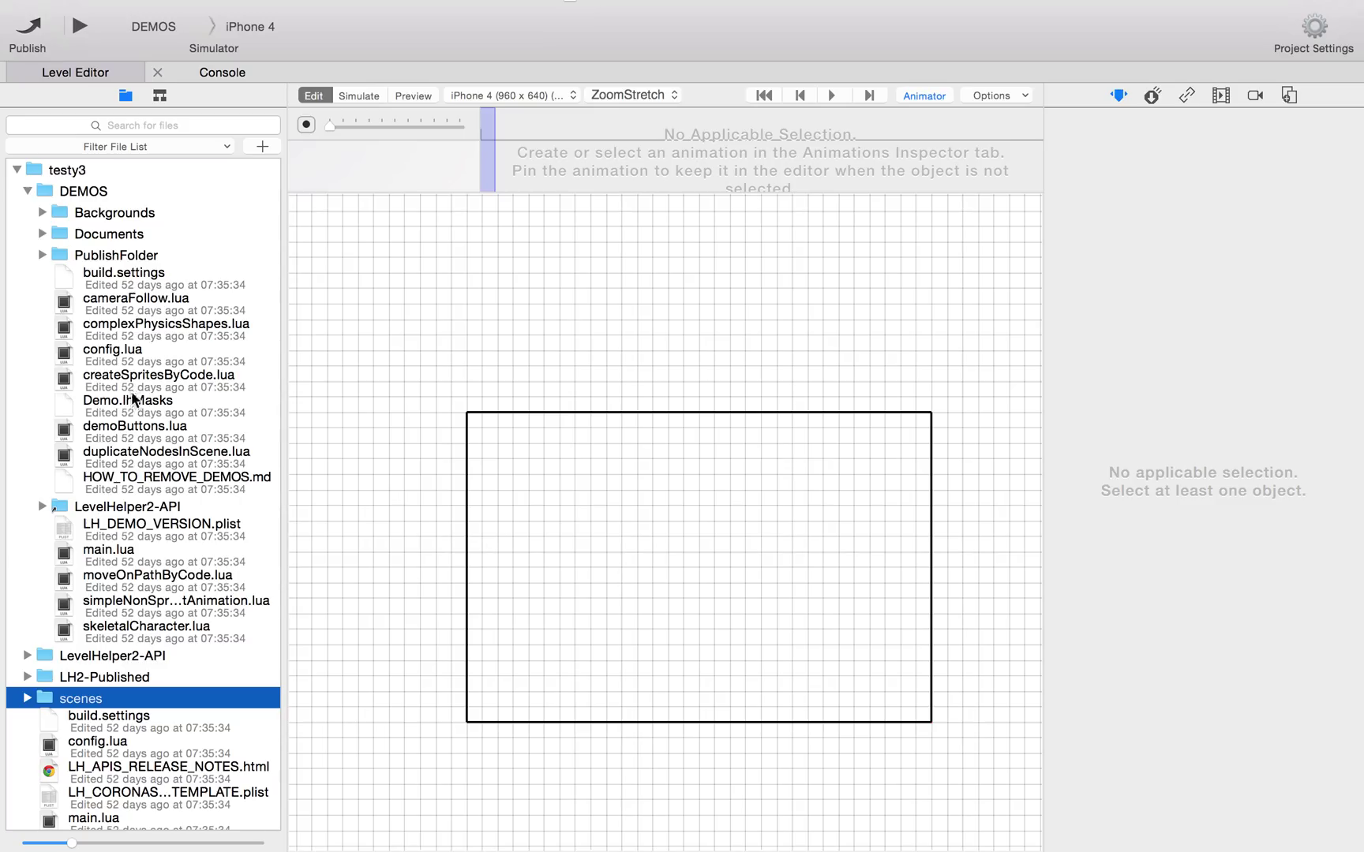
pyautogui.click(39, 253)
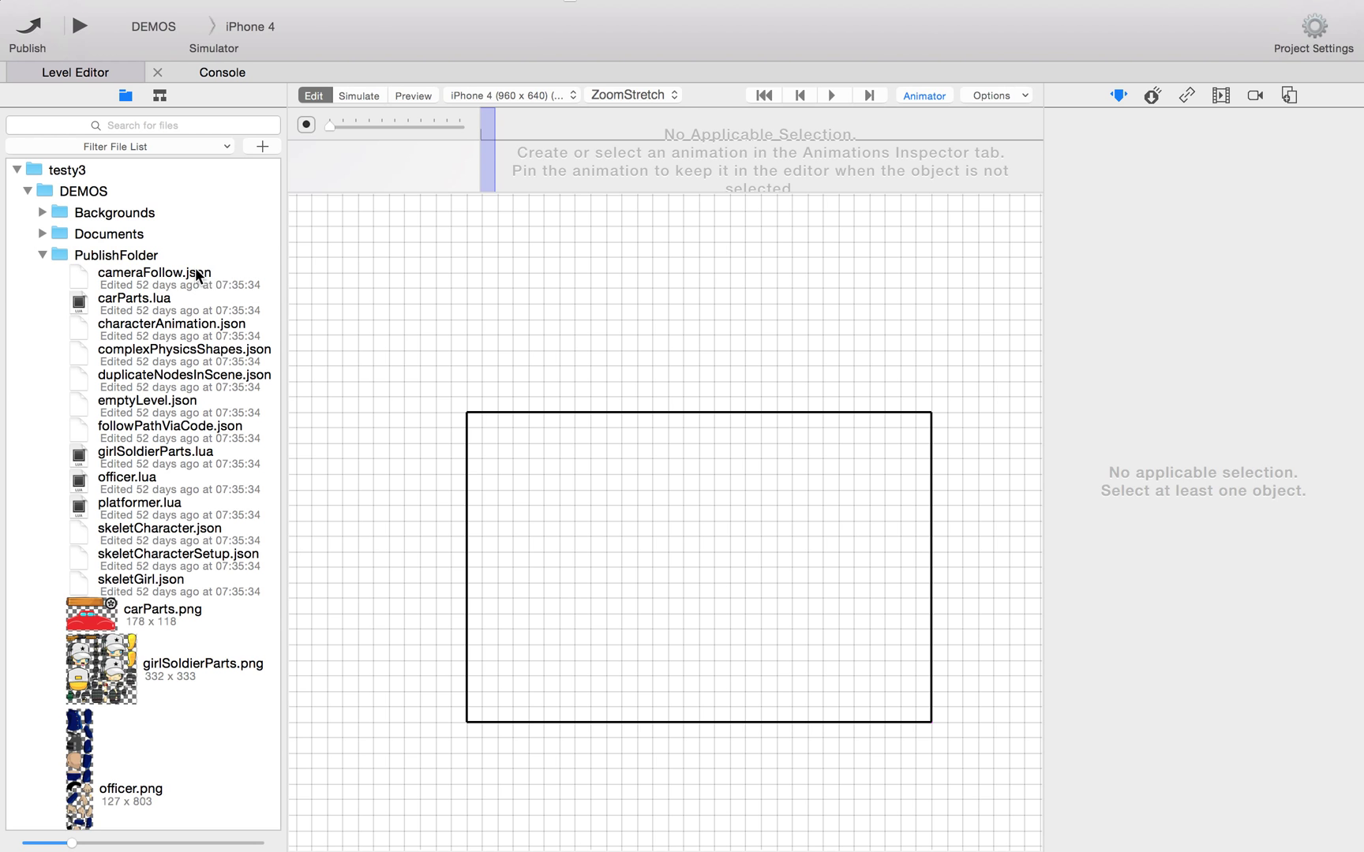
pyautogui.click(155, 276)
# - Open cameraFollow.json and scroll through its JSON level data
pyautogui.doubleClick(153, 273)
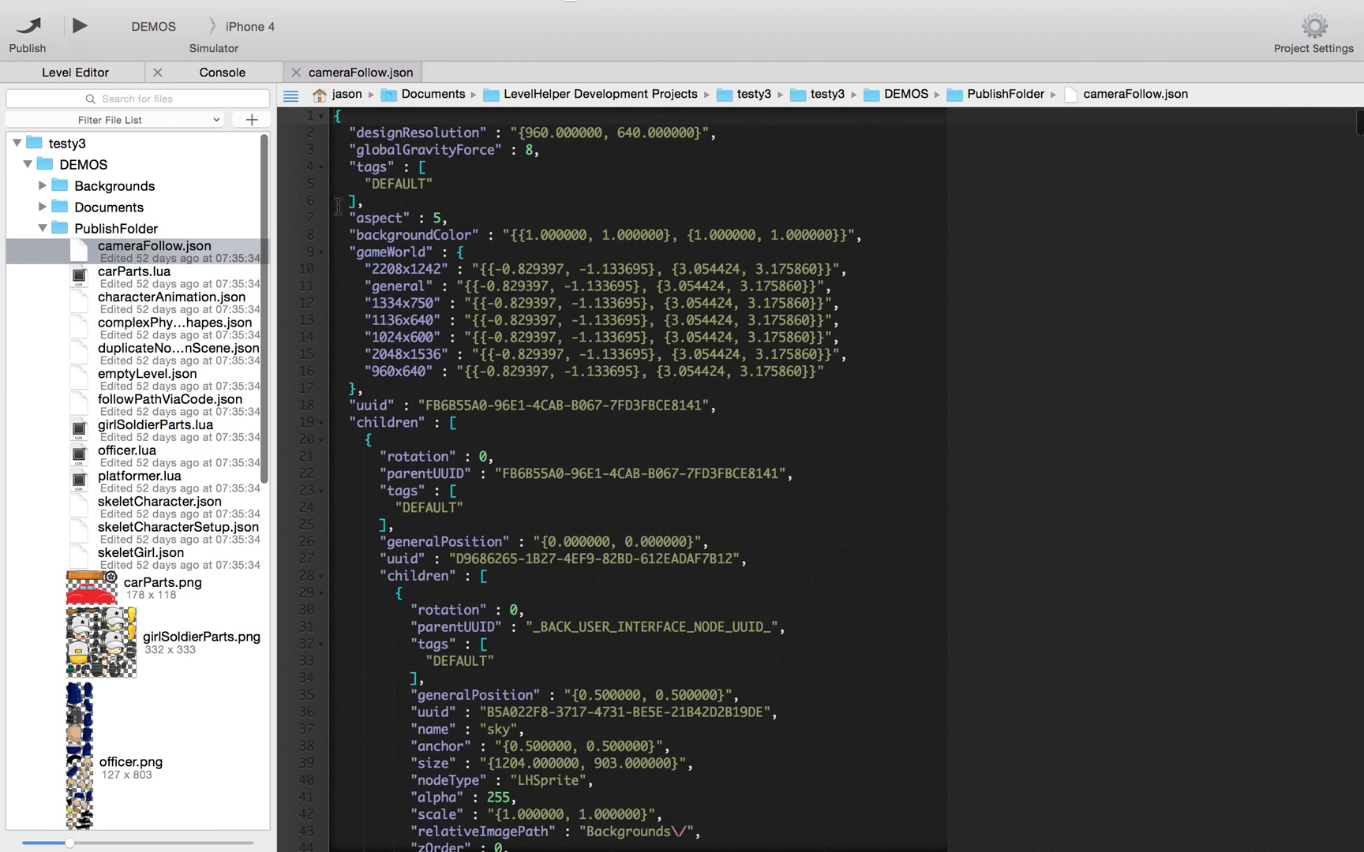
pyautogui.scroll(-20, 478, 386)
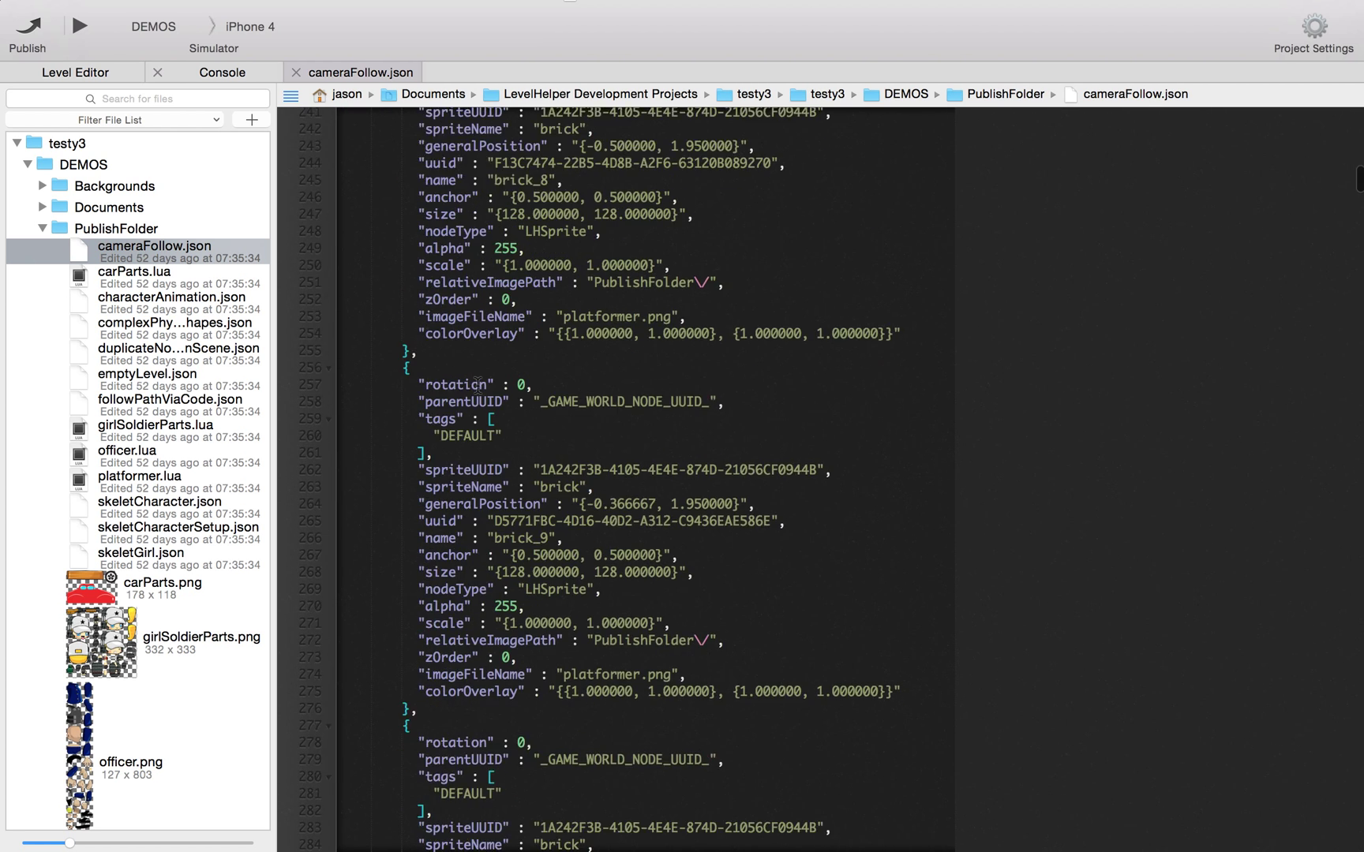
pyautogui.scroll(-2, 479, 386)
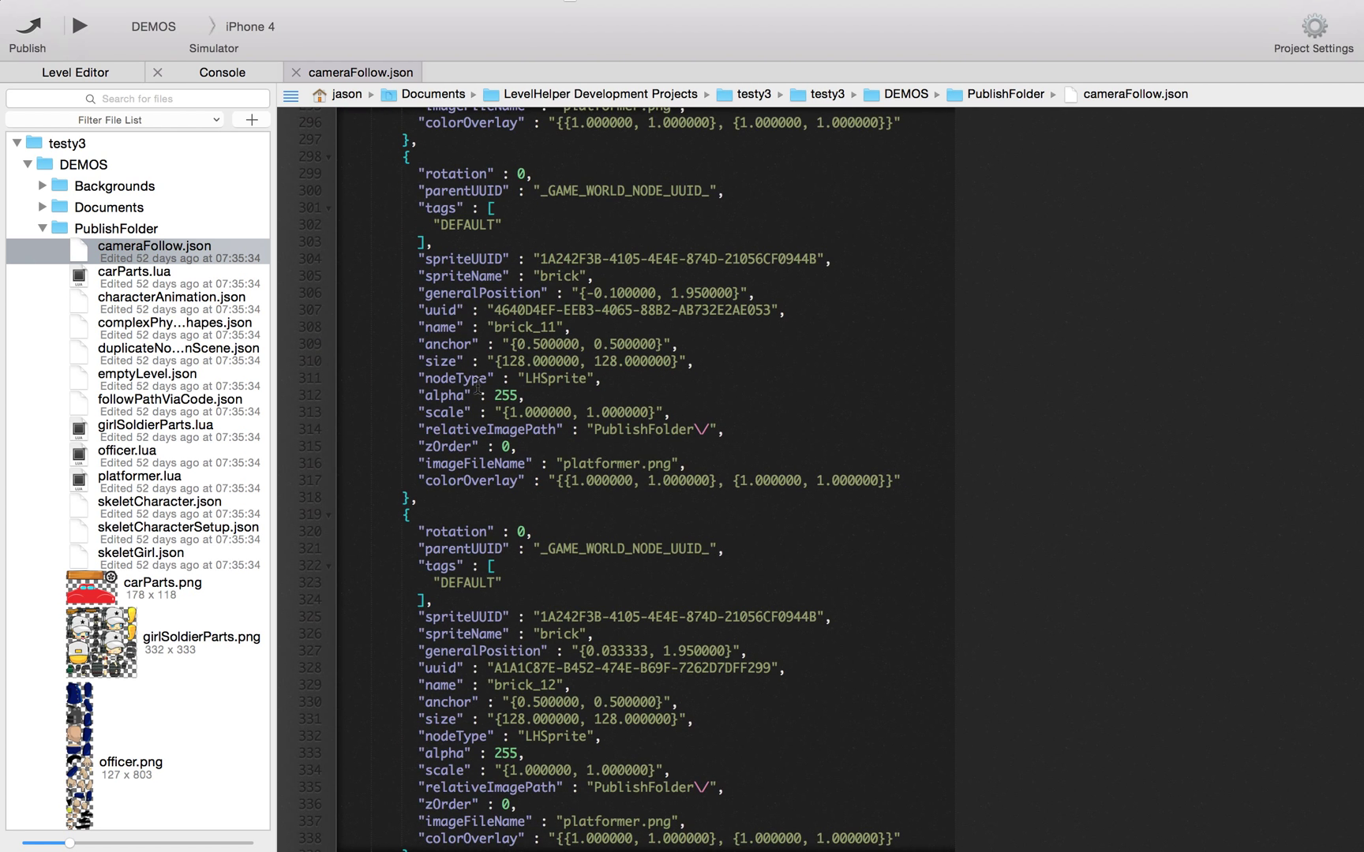
pyautogui.scroll(-5, 478, 386)
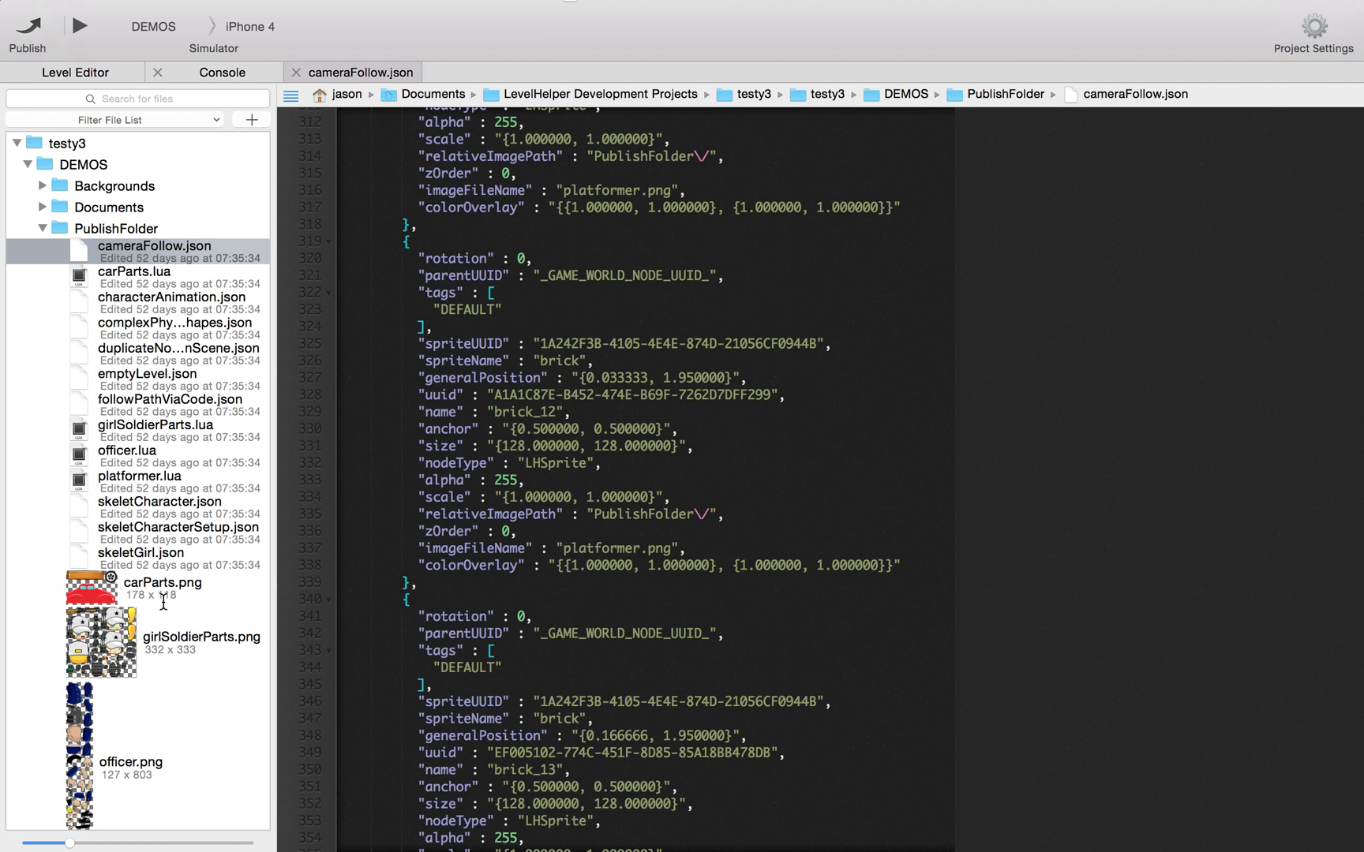
# - Close the cameraFollow.json tab, return to the Level Editor, and collapse PublishFolder
pyautogui.click(296, 72)
pyautogui.click(93, 71)
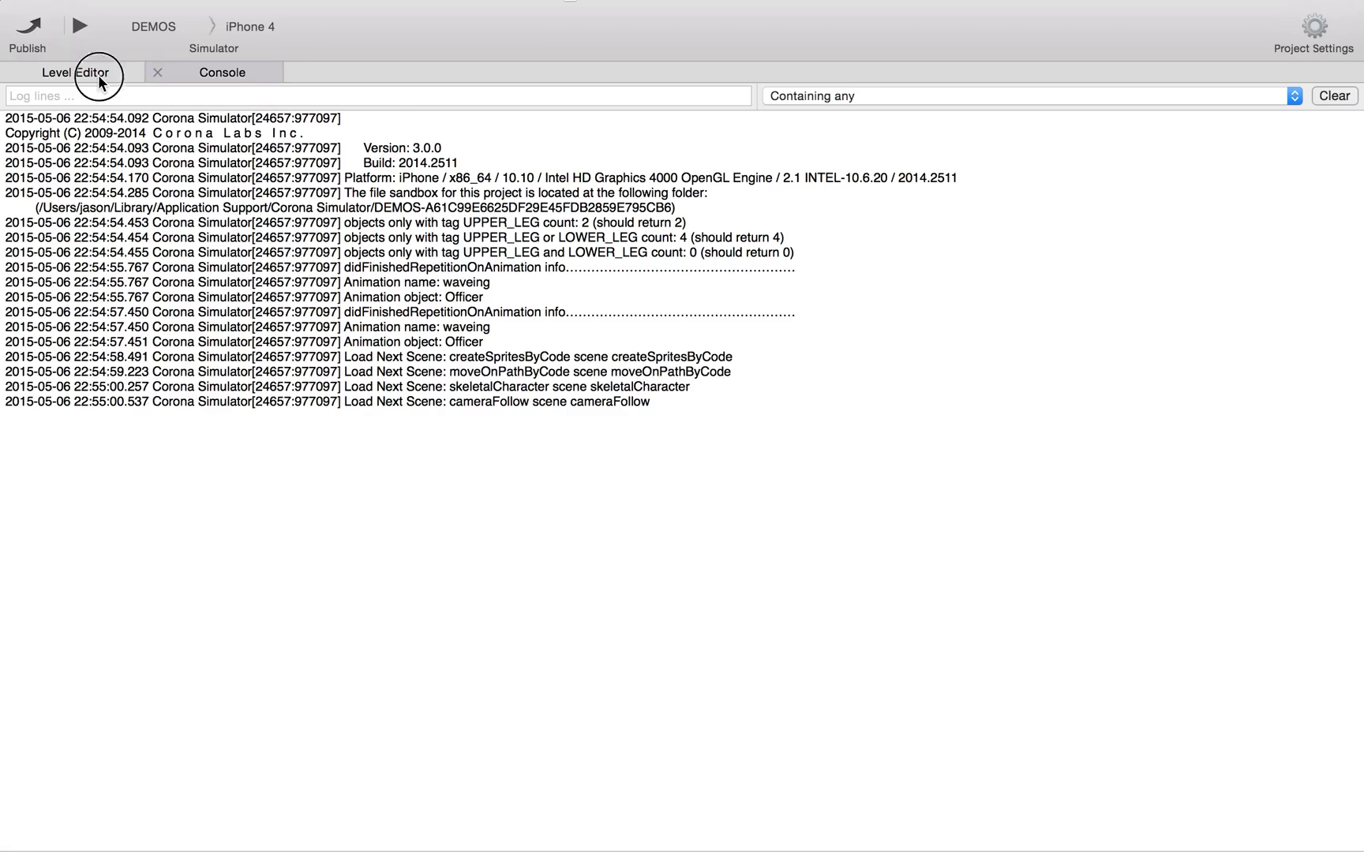
pyautogui.click(42, 254)
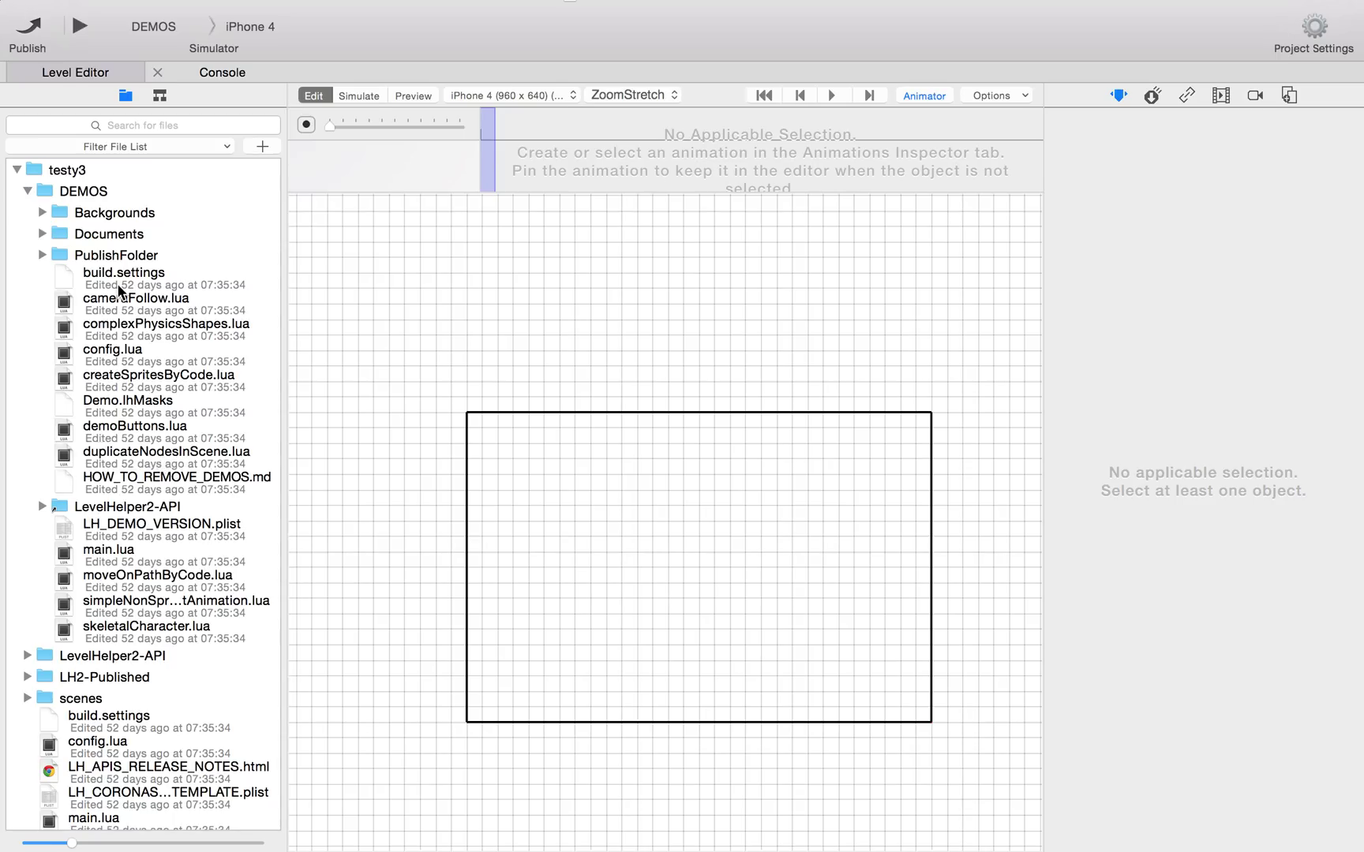
# - Publish the scene into a new 'published' folder inside testy3
pyautogui.click(27, 191)
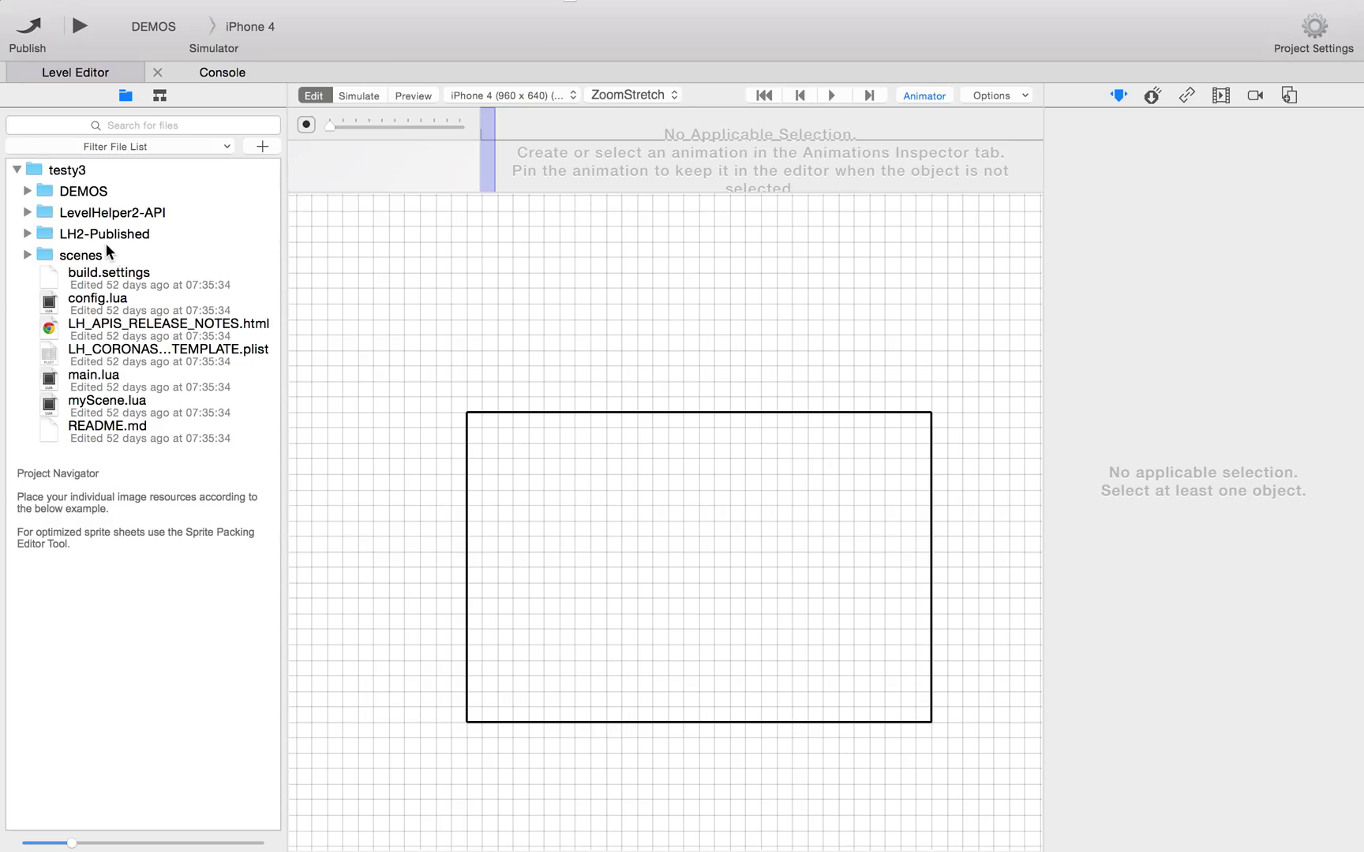
pyautogui.click(32, 27)
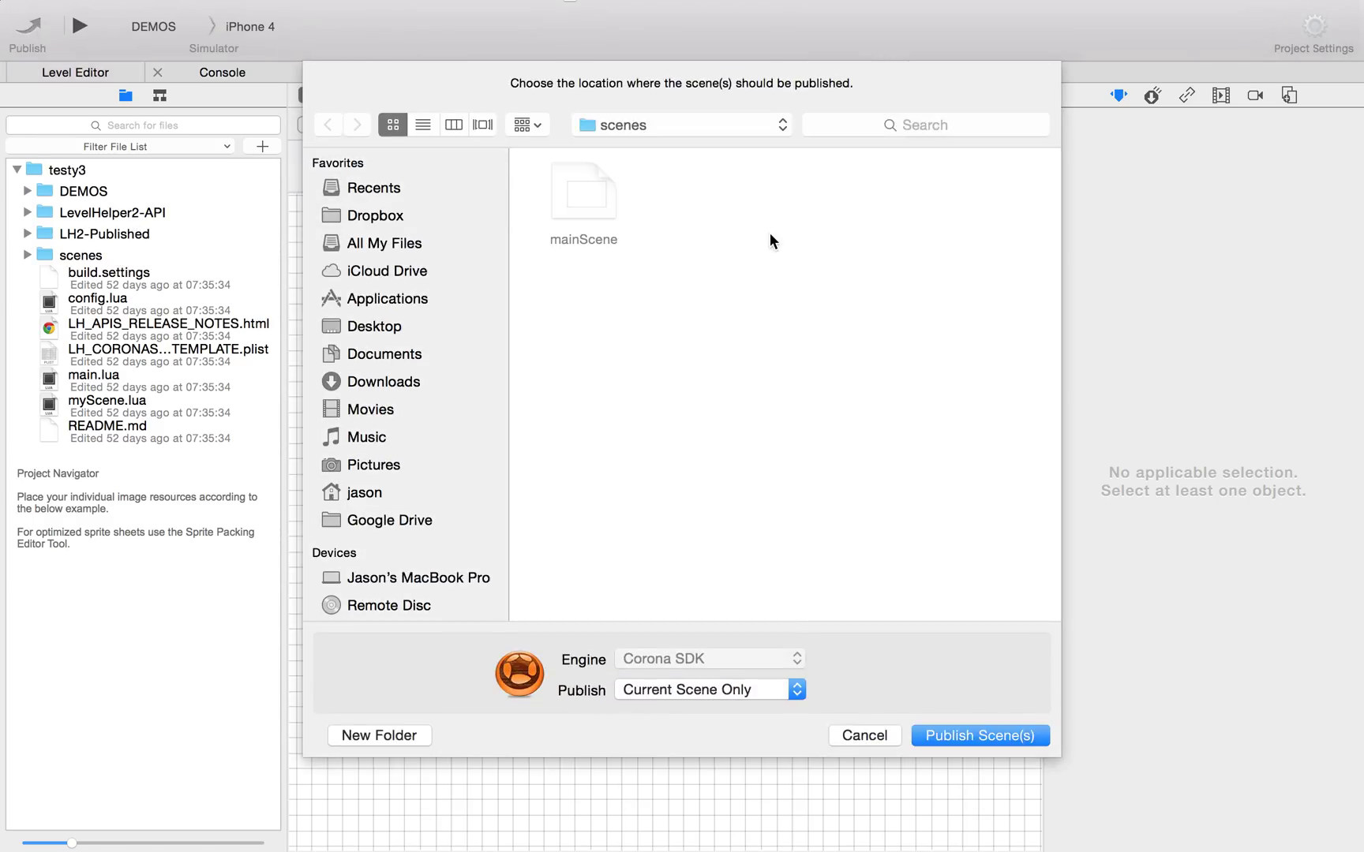
pyautogui.click(779, 125)
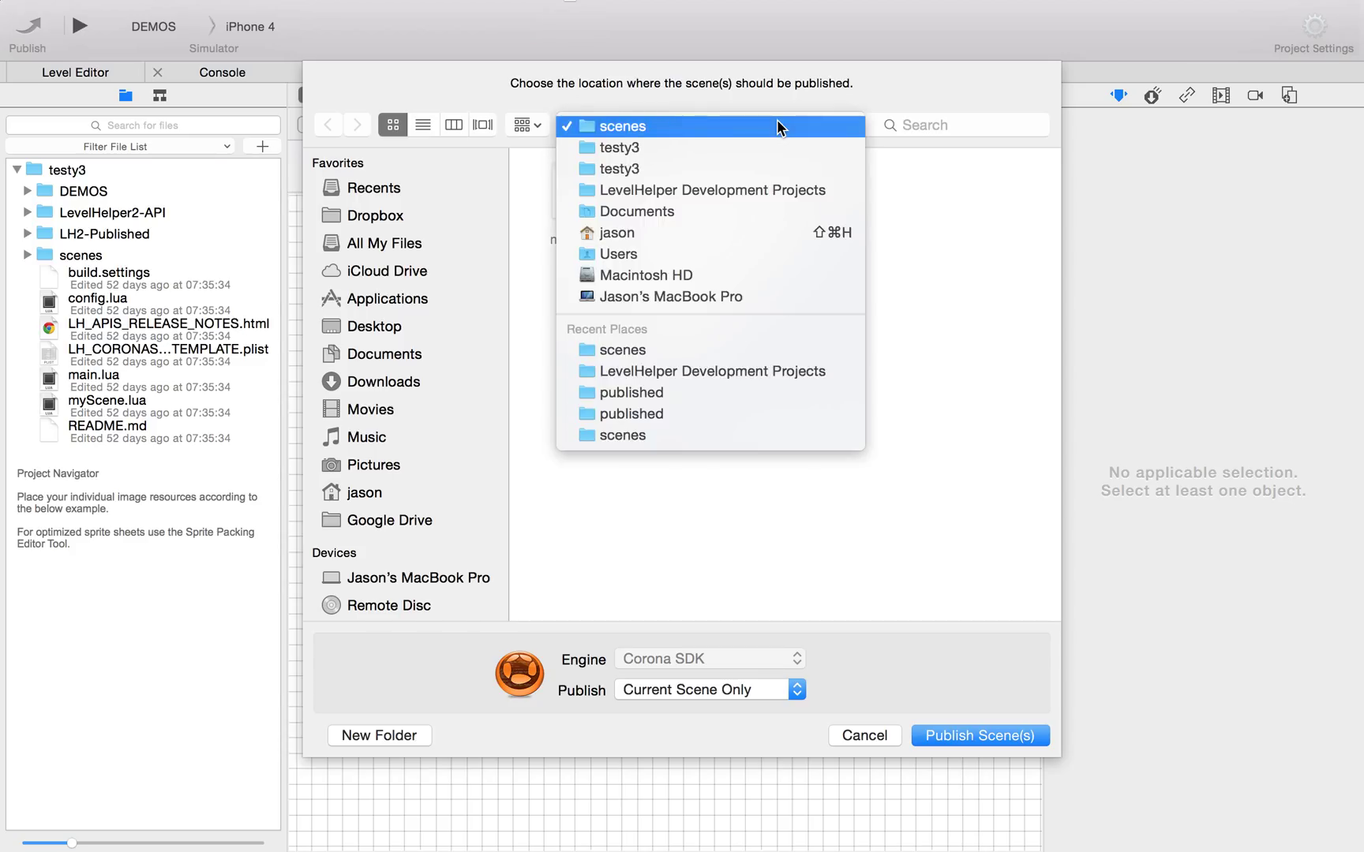
pyautogui.click(733, 148)
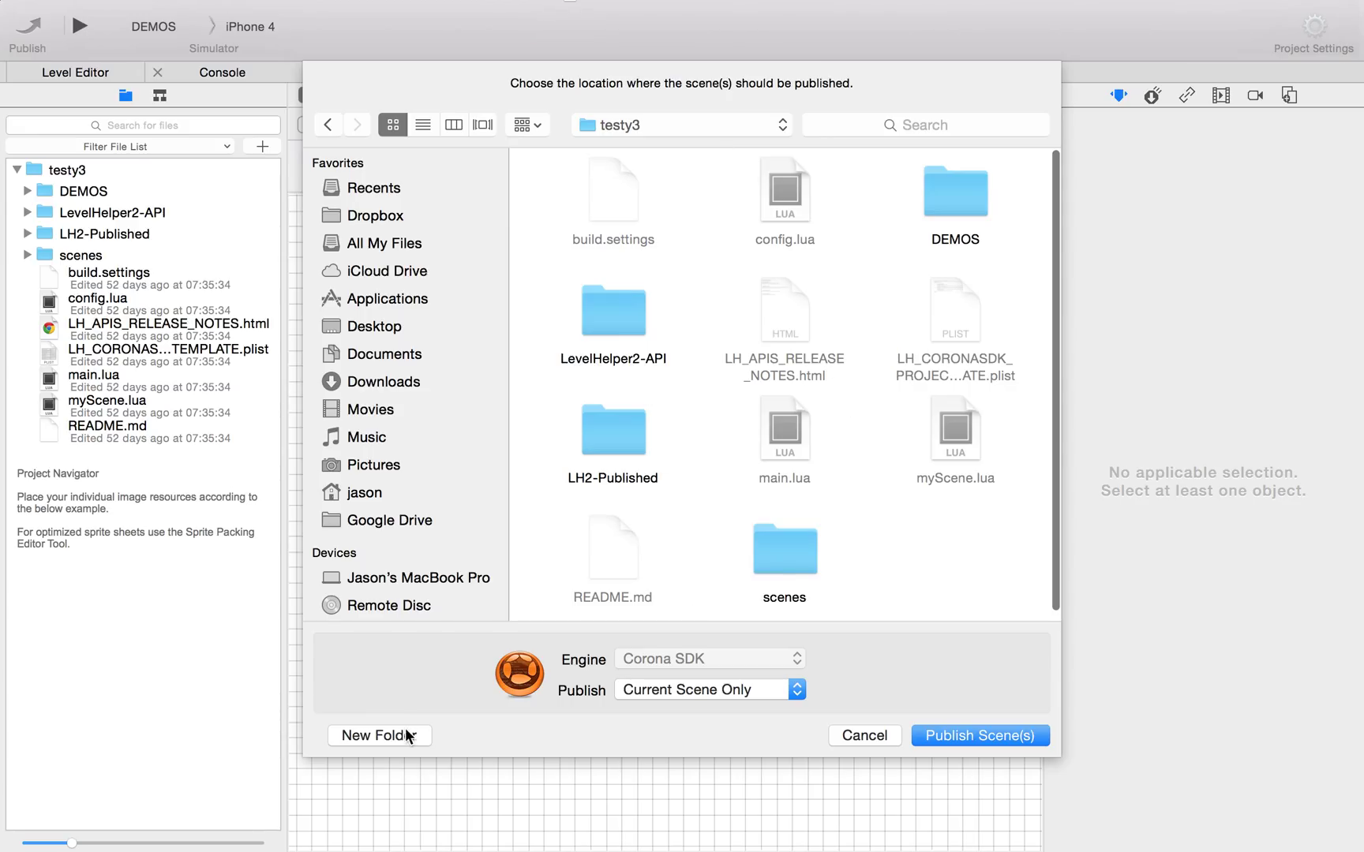
pyautogui.click(378, 736)
pyautogui.write('pu')
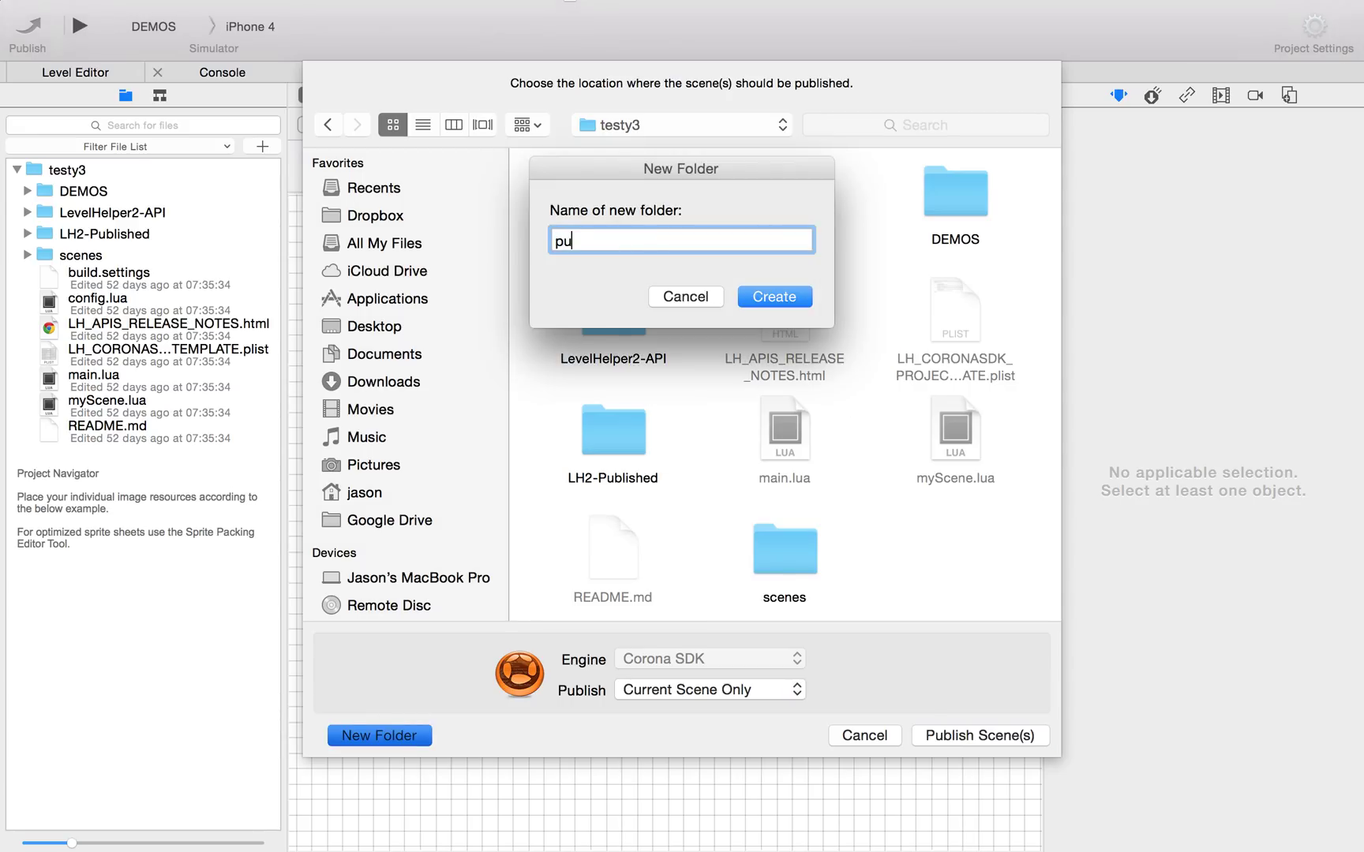
pyautogui.write('blished')
pyautogui.click(776, 300)
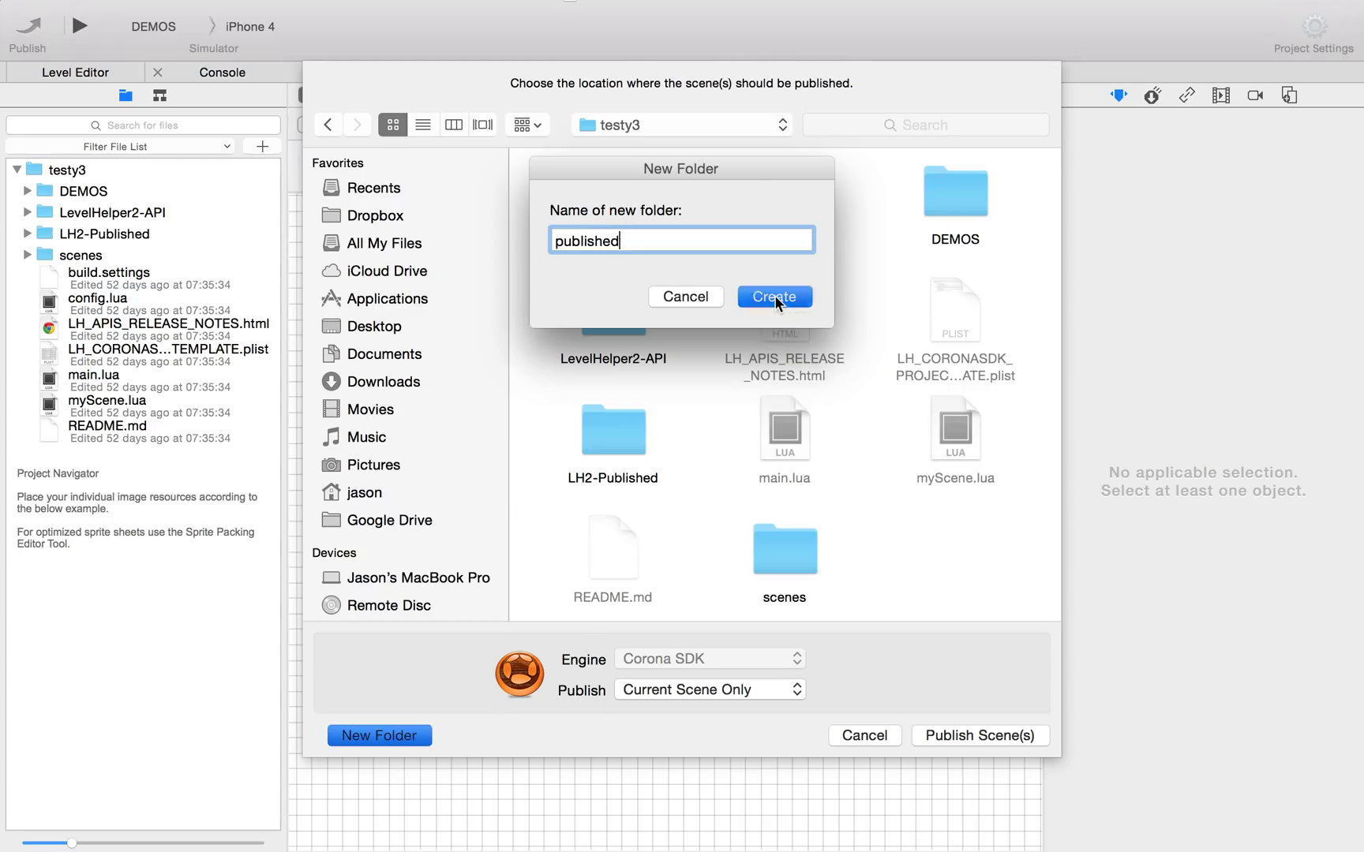
pyautogui.click(961, 738)
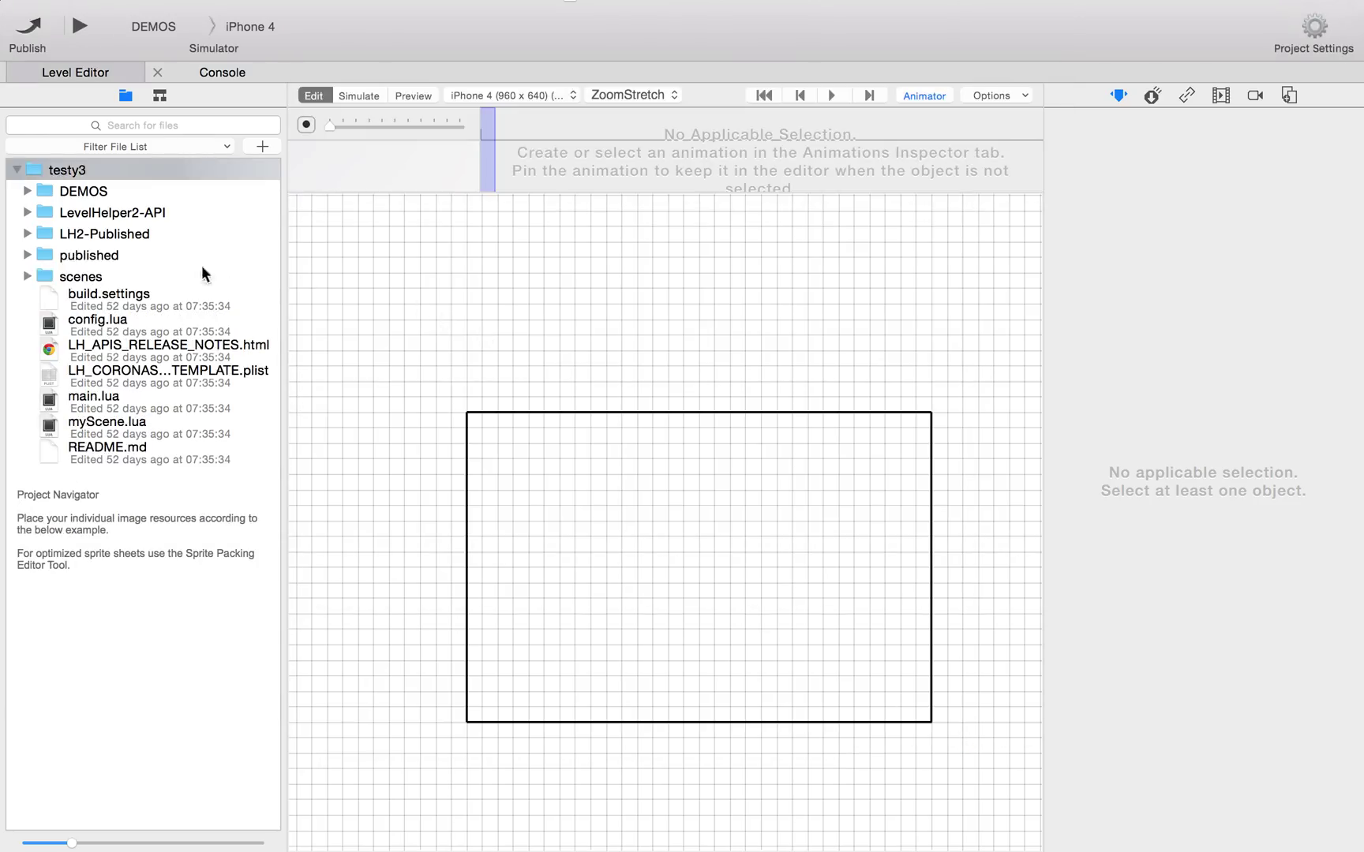
# - Expand the published folder to confirm mainScene.json, then collapse it
pyautogui.click(28, 255)
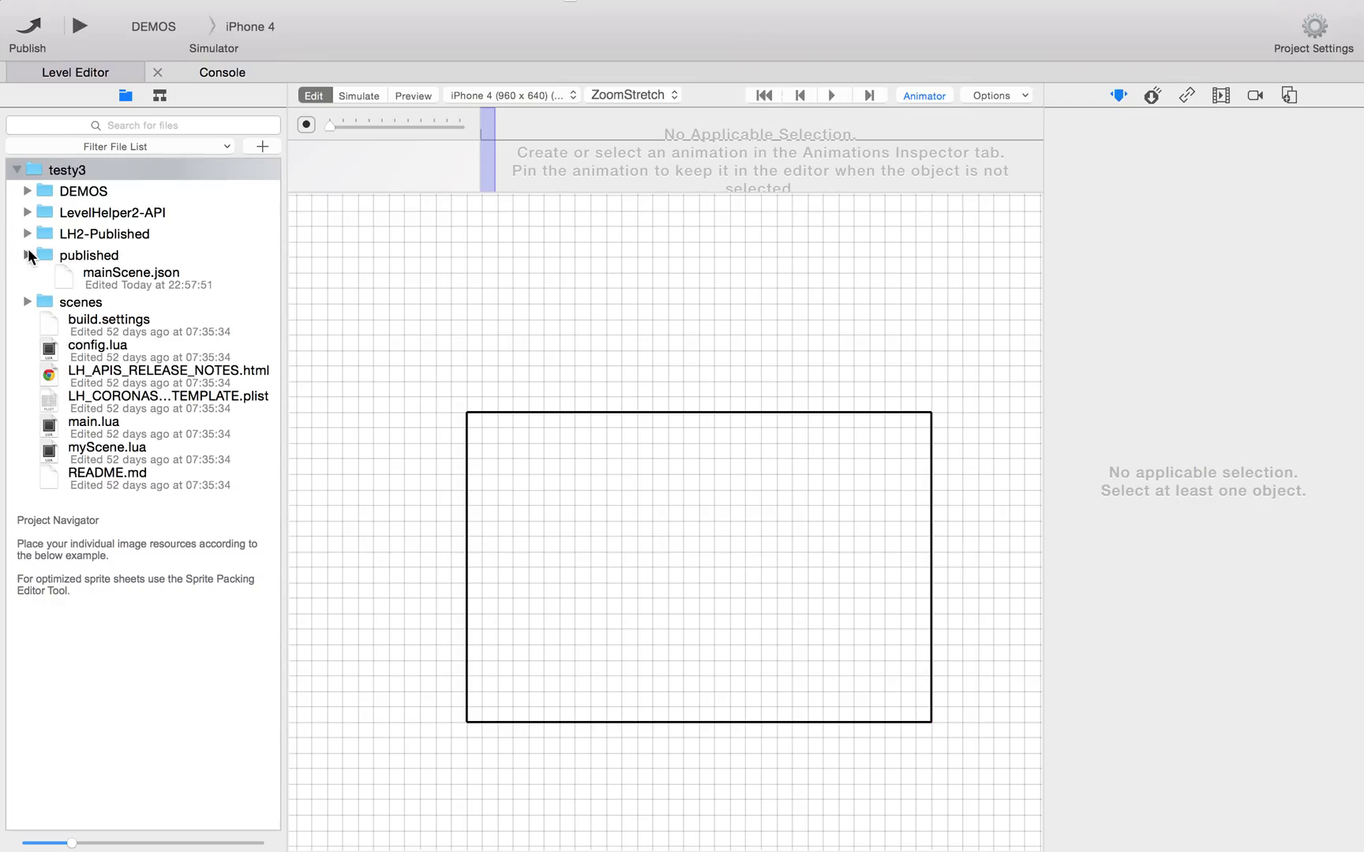
pyautogui.click(28, 254)
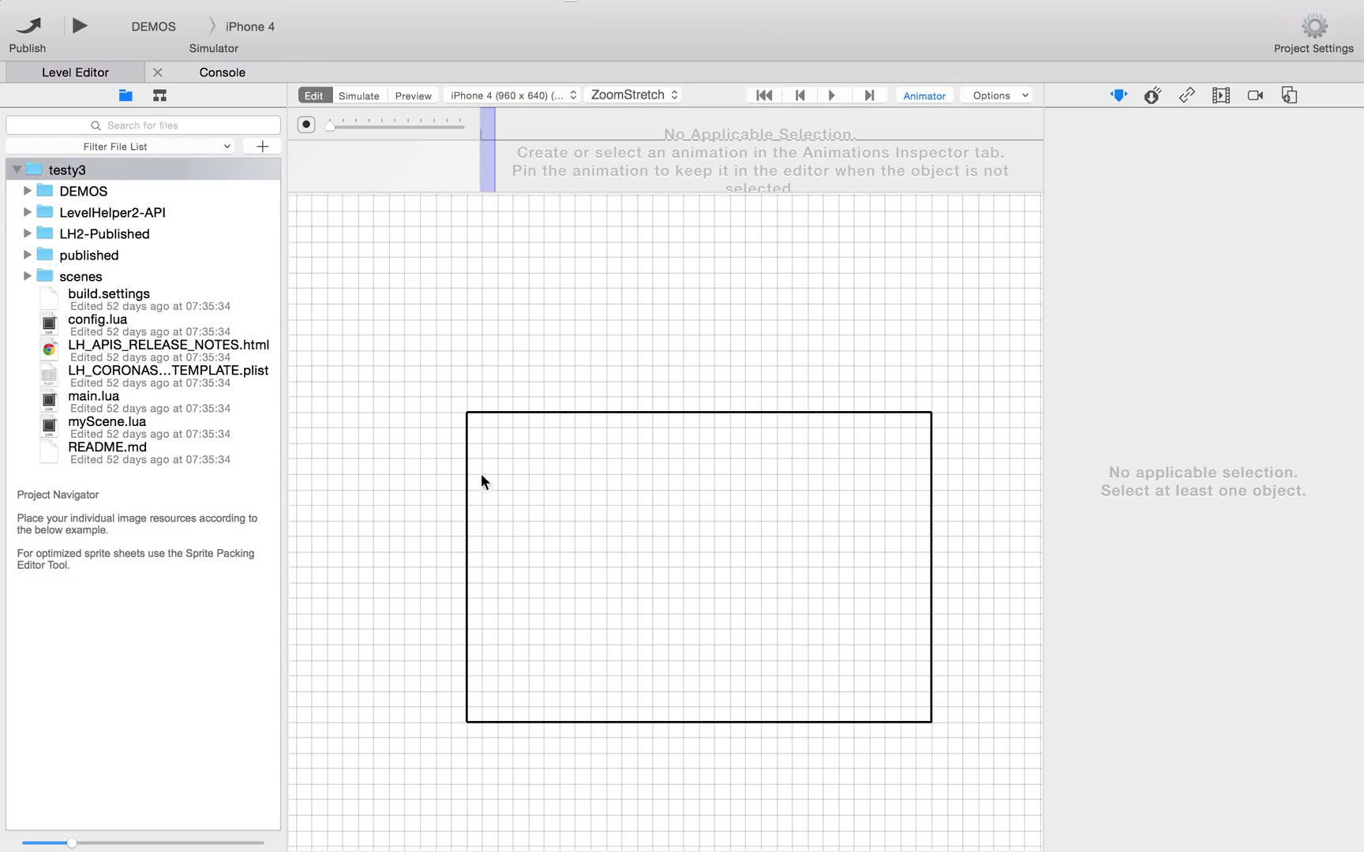
pyautogui.scroll(-3, 744, 362)
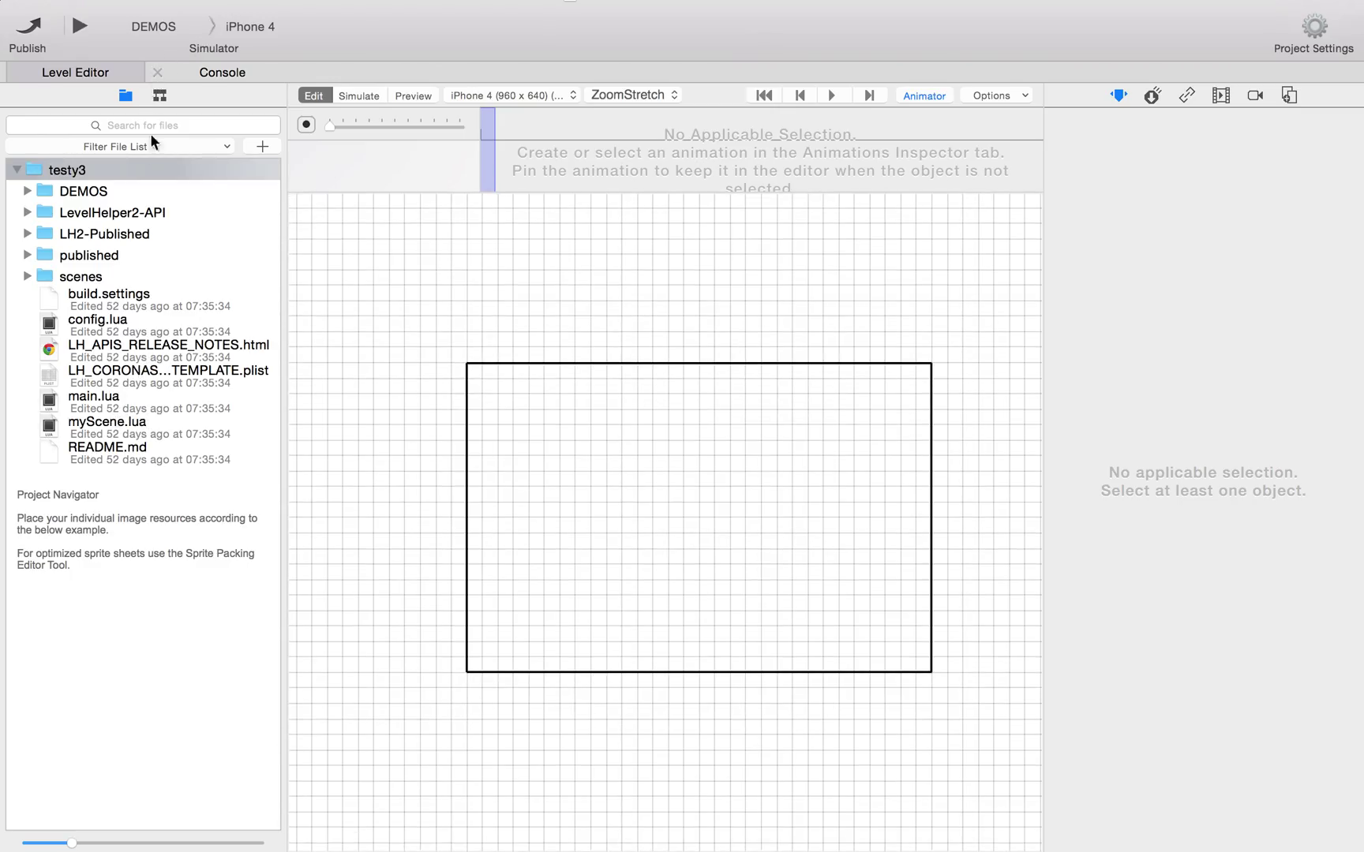
# - Open main.lua and myScene.lua and review the code, placing the cursor at line 20
pyautogui.doubleClick(98, 398)
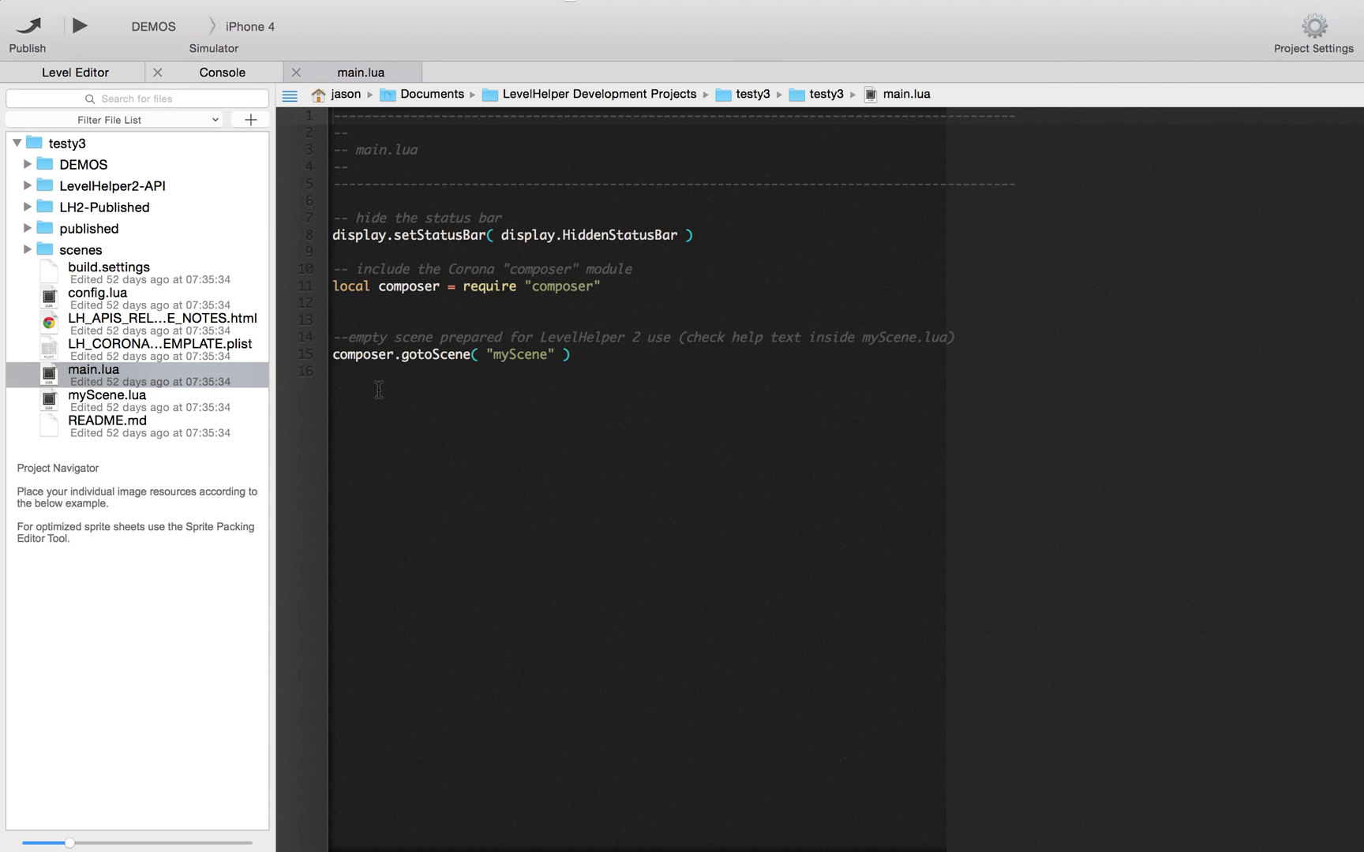
pyautogui.doubleClick(102, 400)
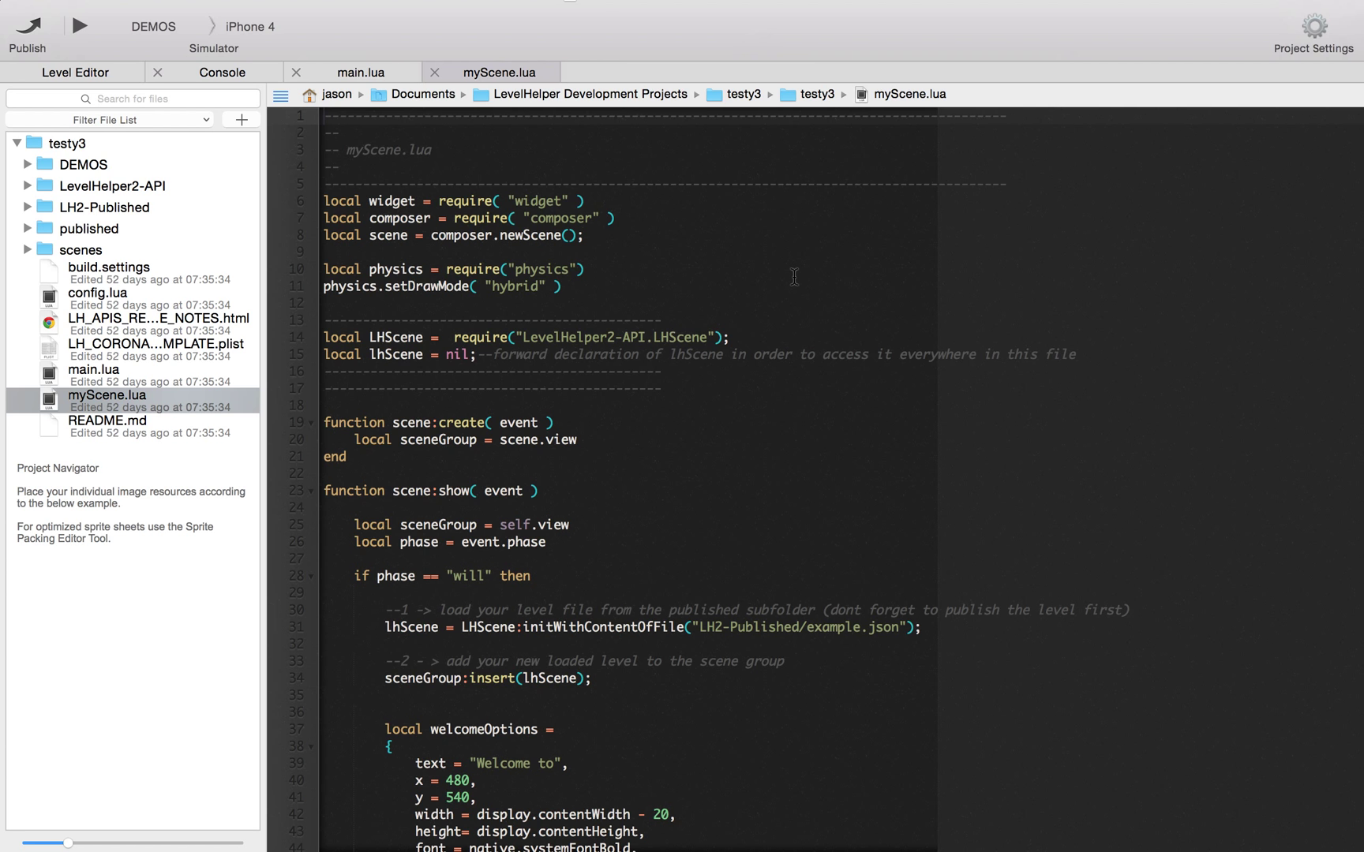
pyautogui.scroll(-3, 794, 276)
pyautogui.scroll(-2, 827, 403)
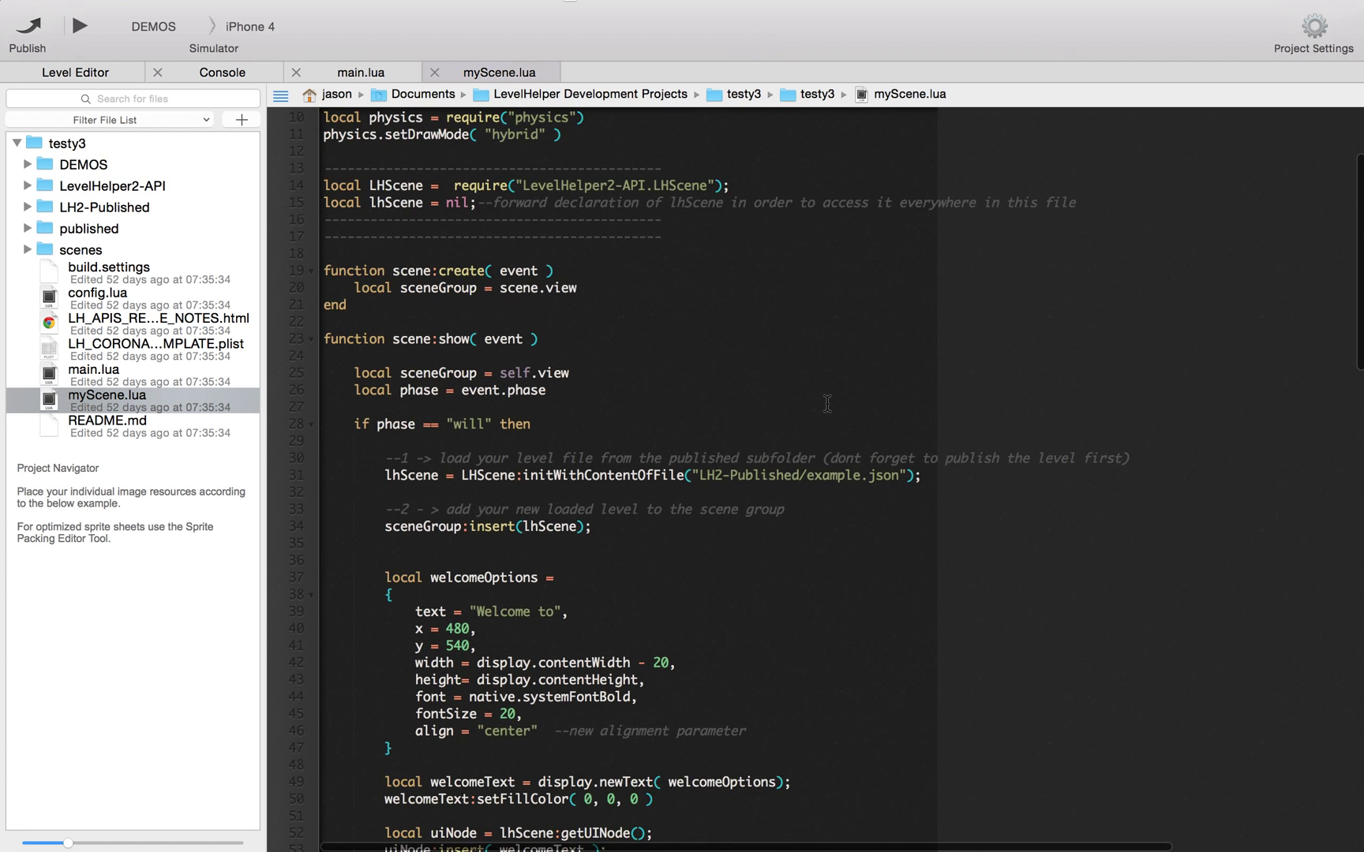
pyautogui.scroll(4, 827, 403)
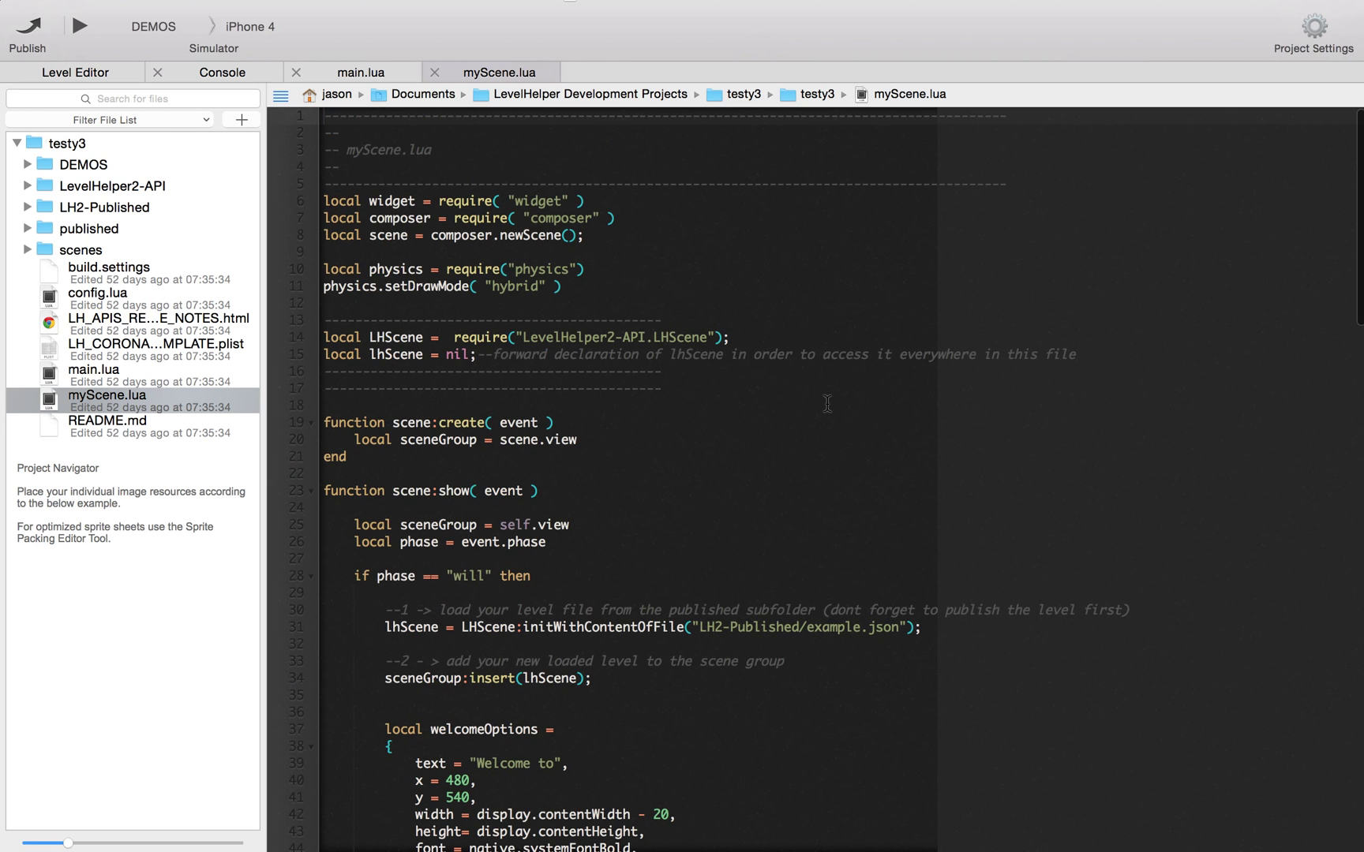
pyautogui.click(596, 446)
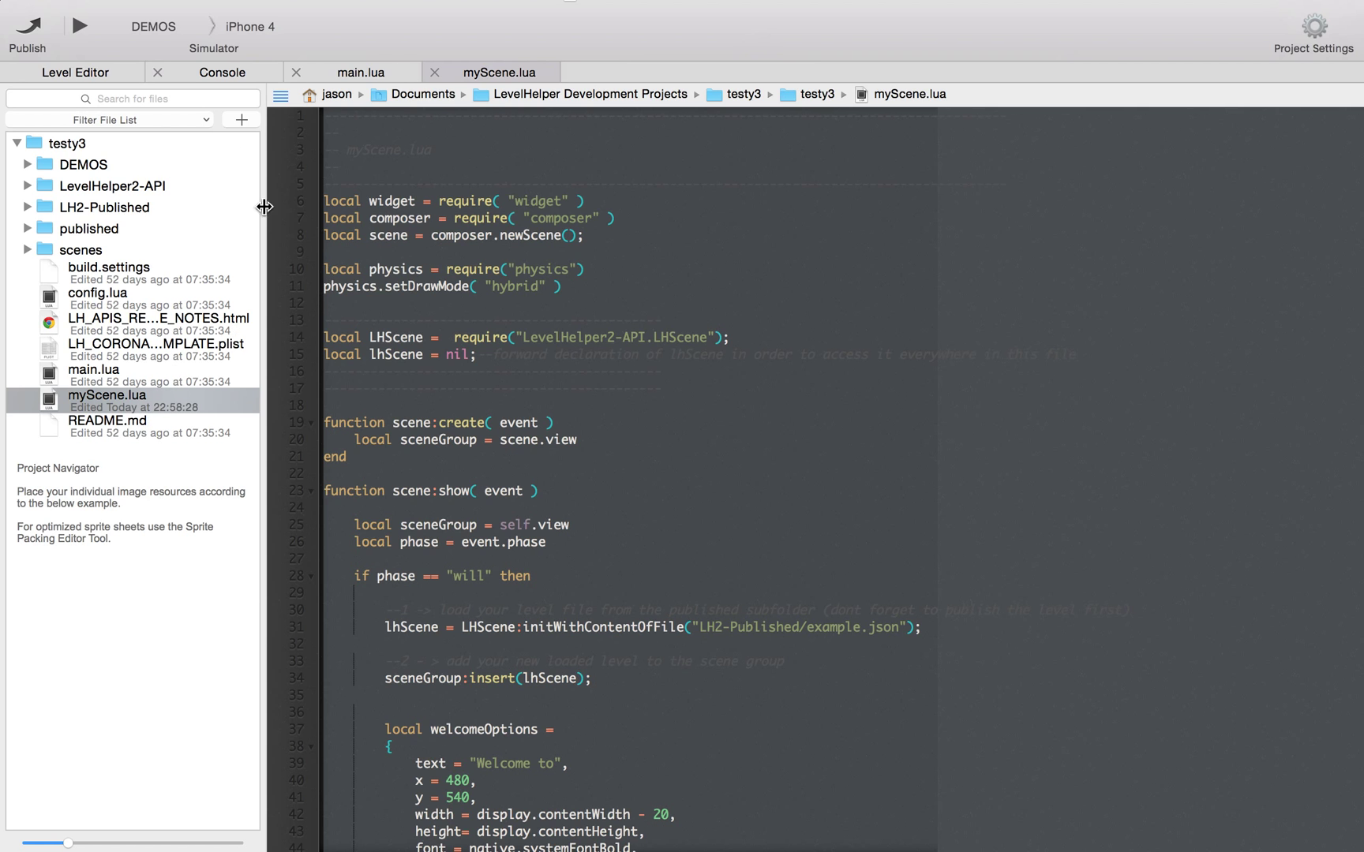
# - Look over the File menu commands without choosing one
pyautogui.moveTo(129, 5)
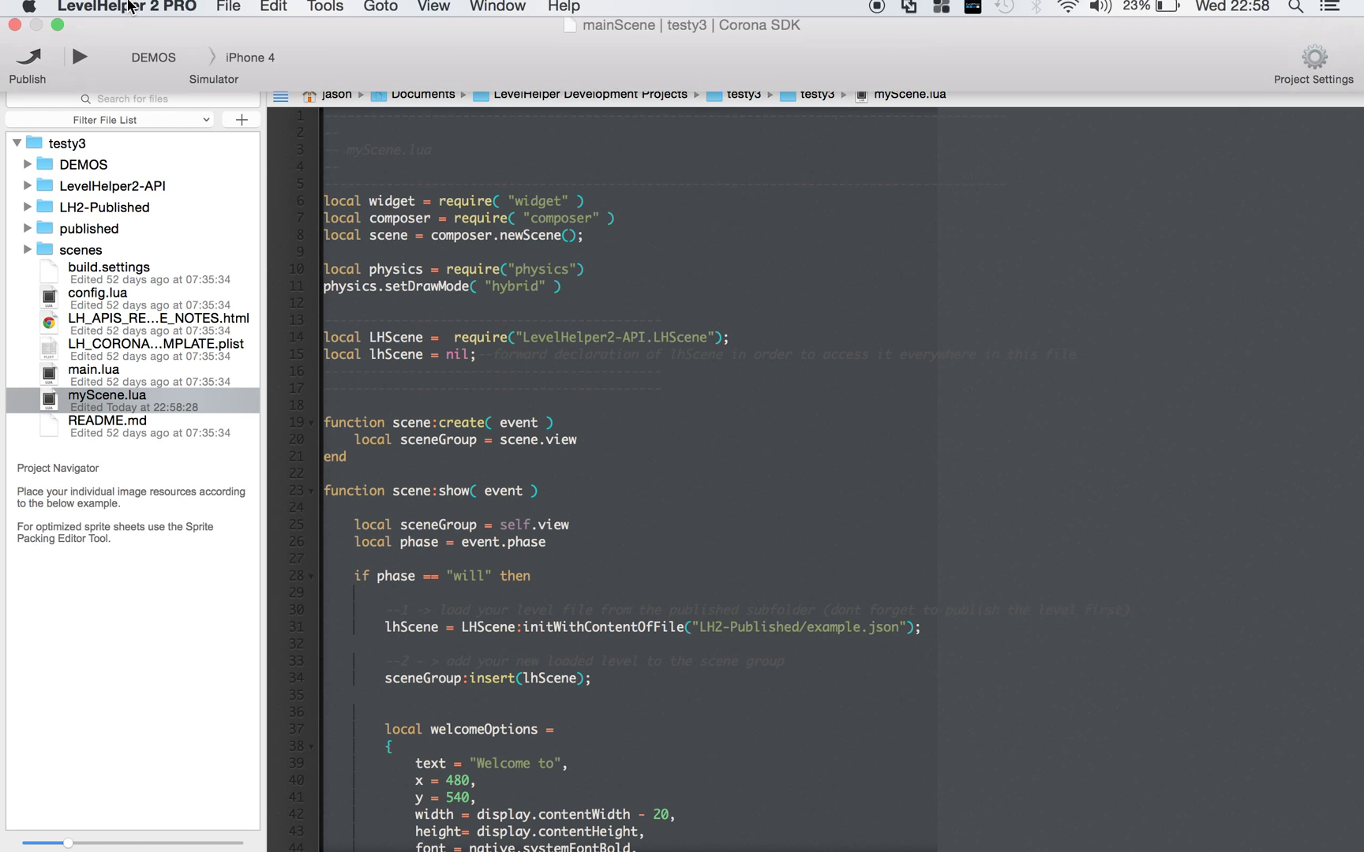
pyautogui.click(229, 12)
pyautogui.click(229, 11)
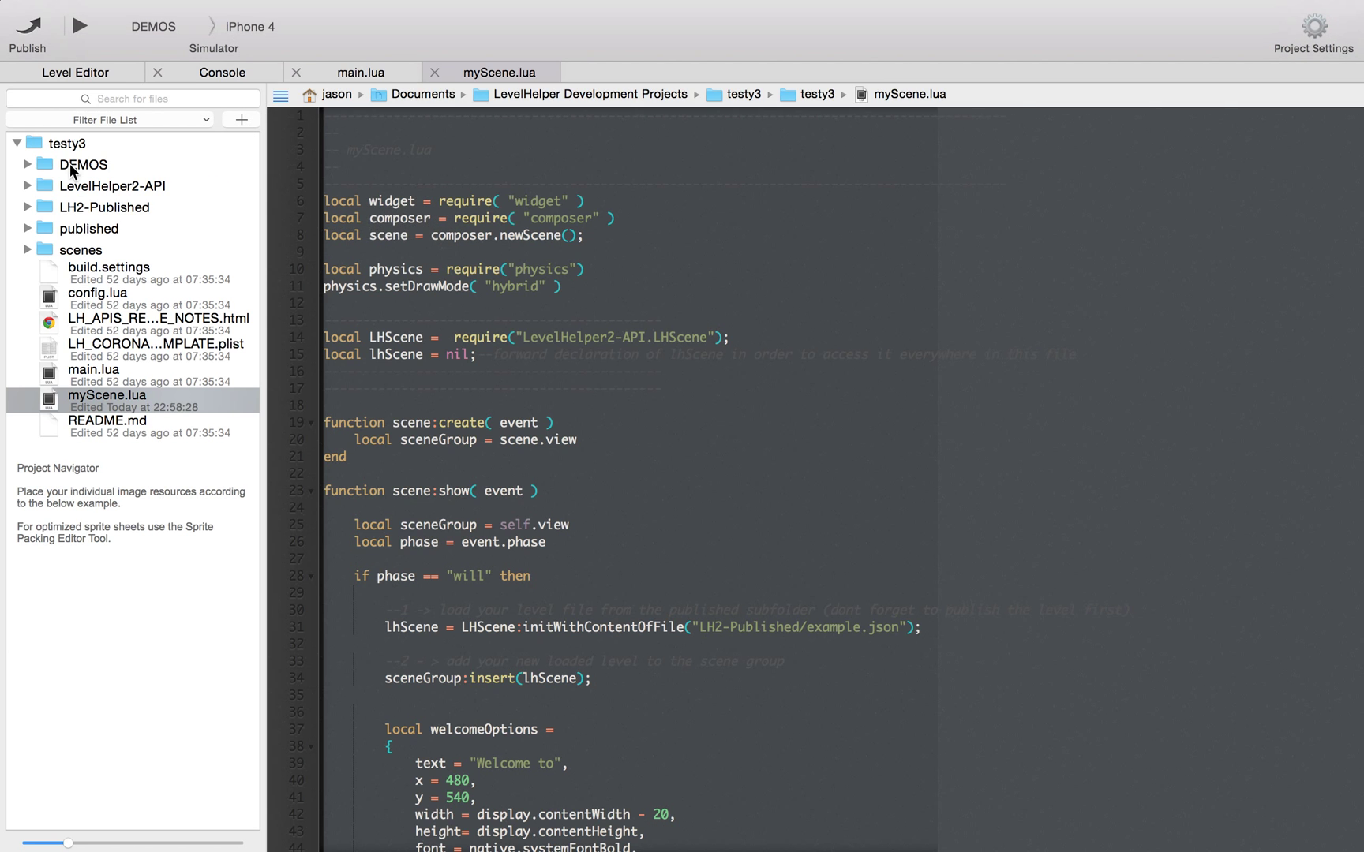
# - Create an empty mainScene.lua file in the testy3 project root
pyautogui.rightClick(61, 140)
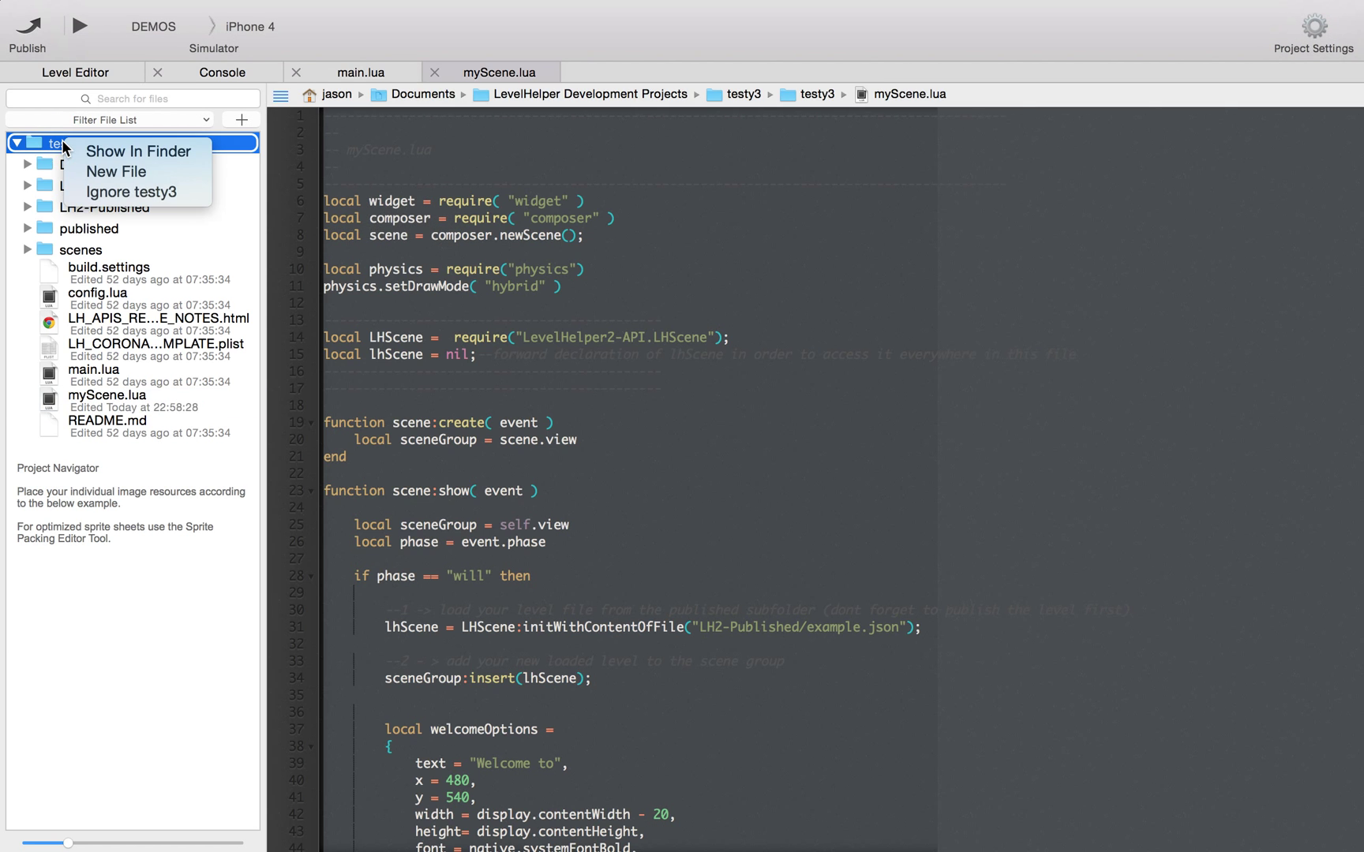
pyautogui.click(103, 169)
pyautogui.write('main')
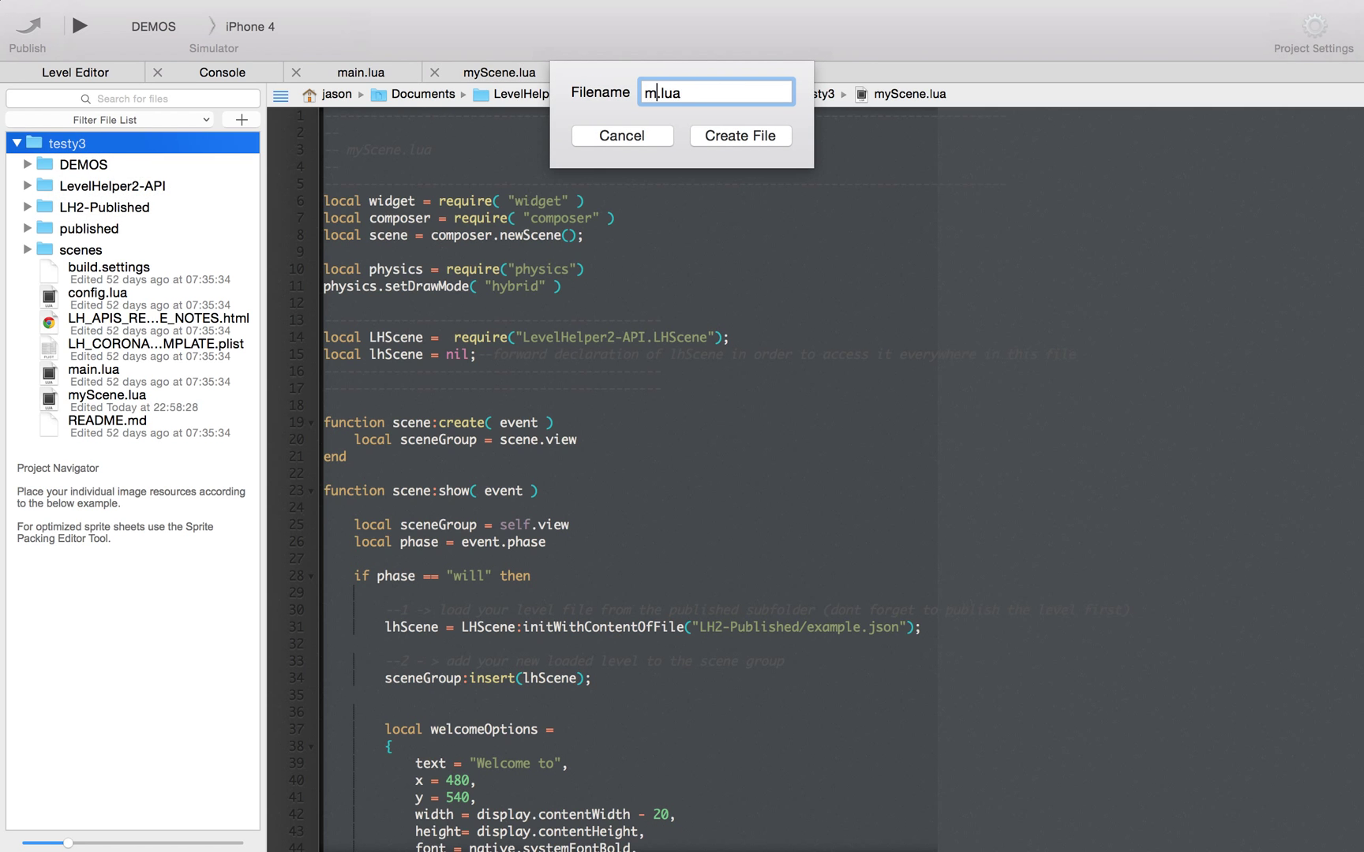
pyautogui.write('s')
pyautogui.press('BackSpace')
pyautogui.write('Scene')
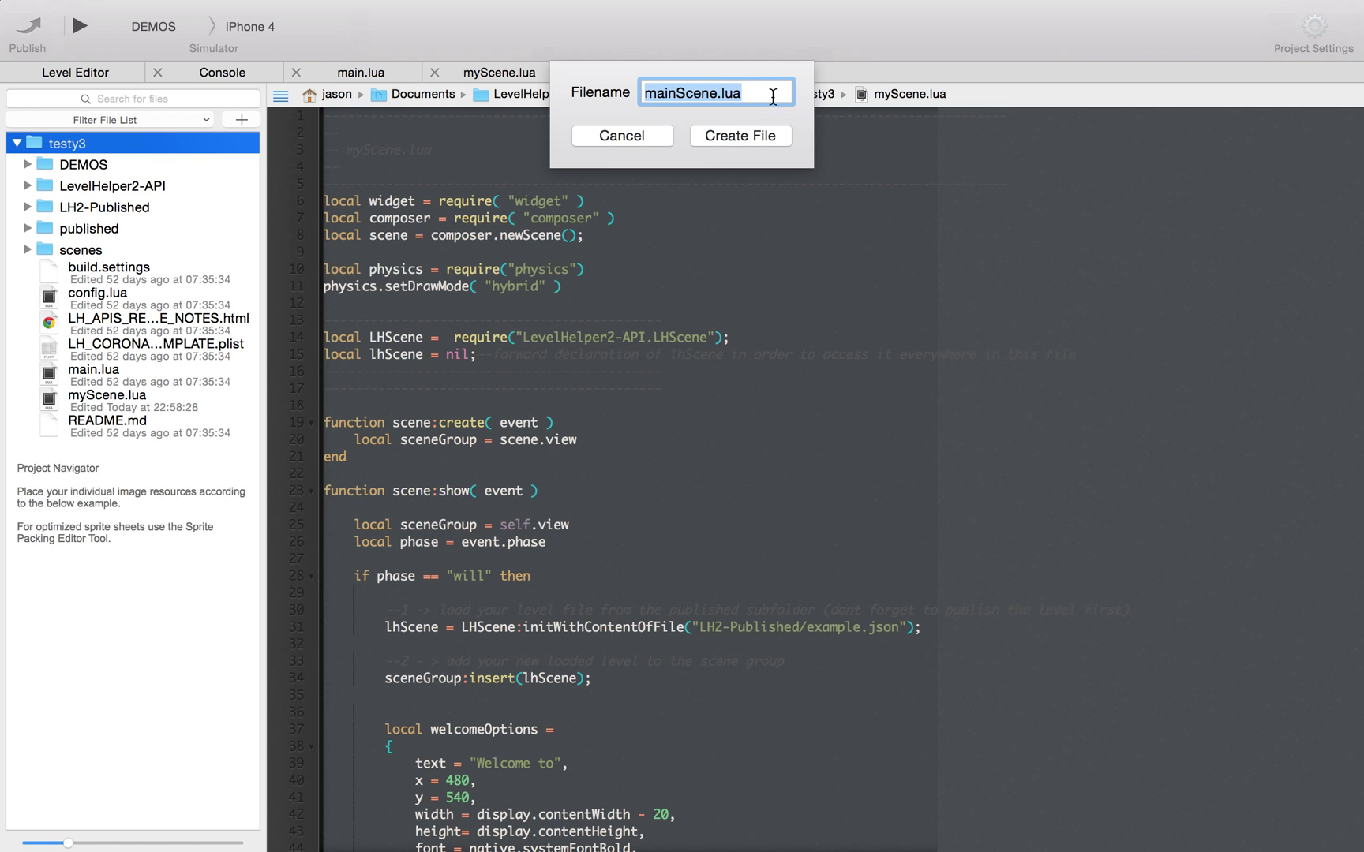
pyautogui.click(758, 139)
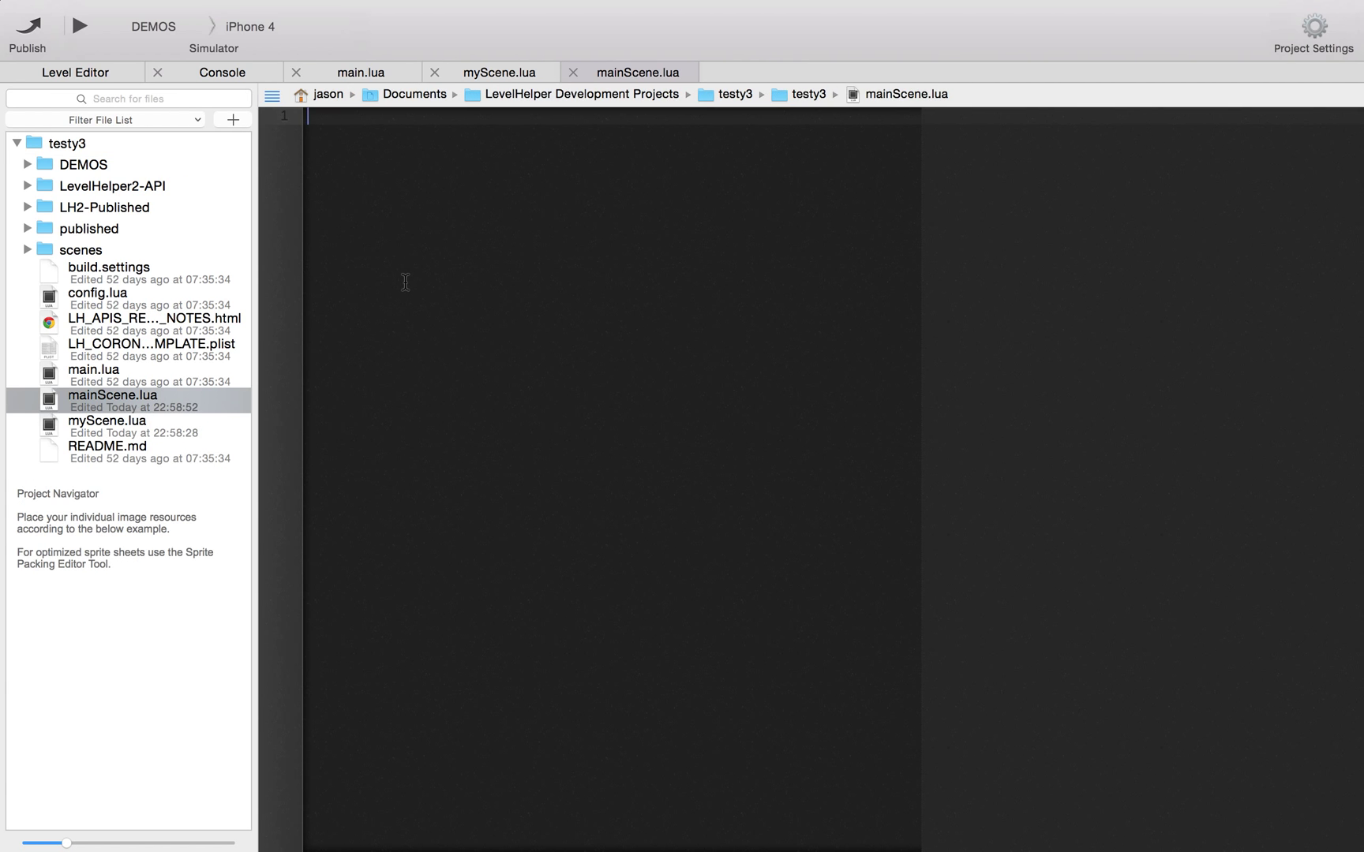
# - Paste the myScene.lua scene code into mainScene.lua and close the myScene.lua tab
pyautogui.press('super+v')
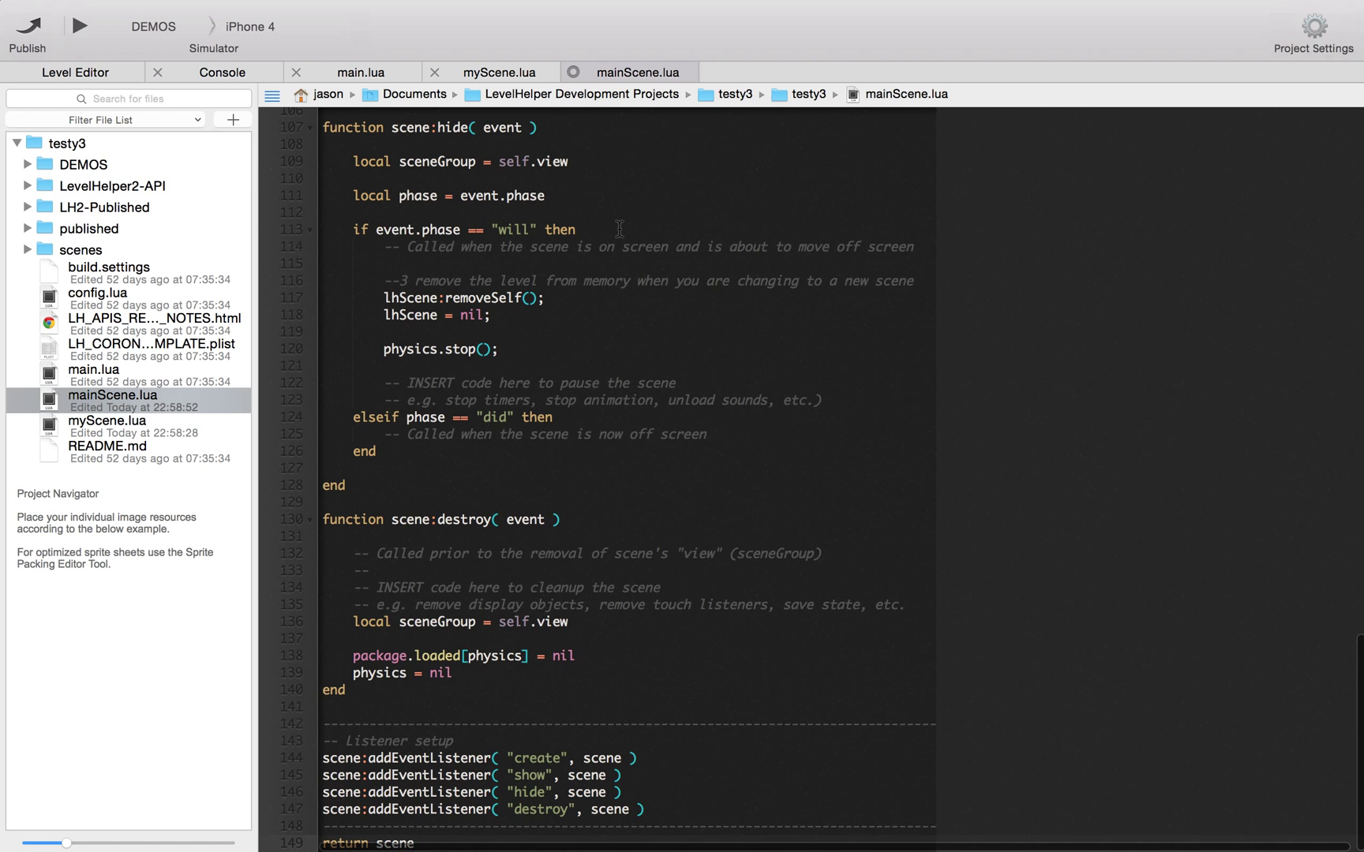
pyautogui.scroll(20, 619, 229)
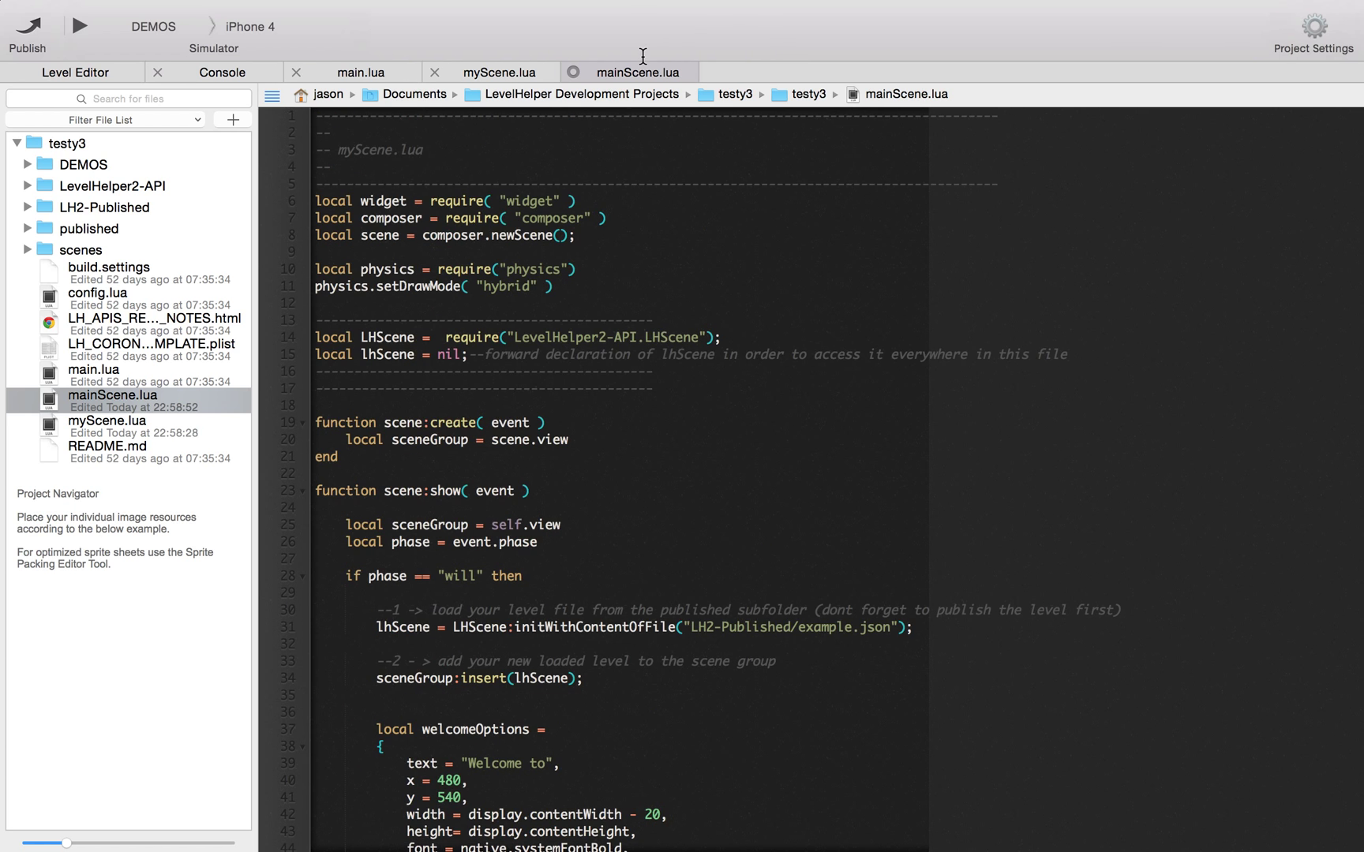
pyautogui.click(436, 71)
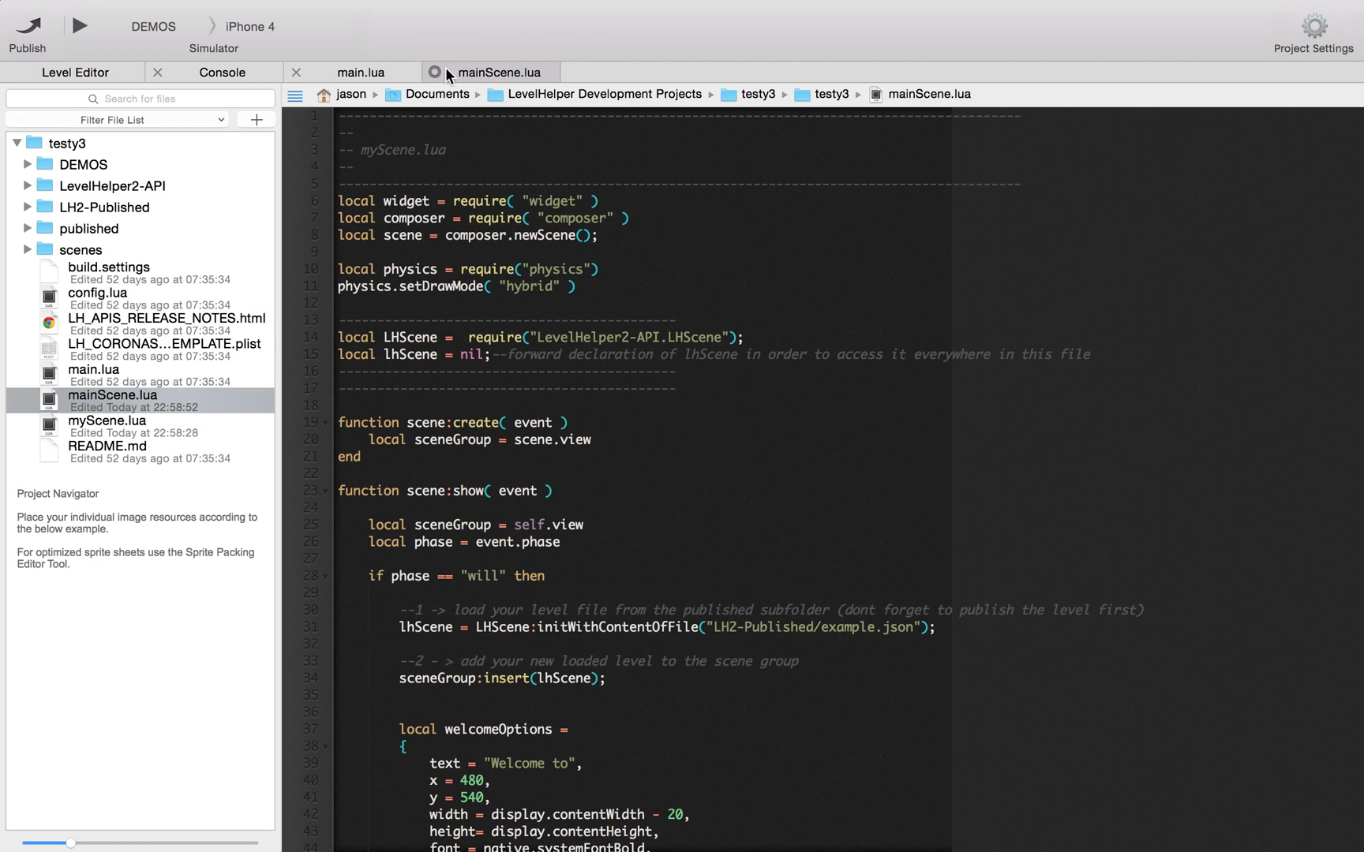
pyautogui.scroll(-2, 770, 615)
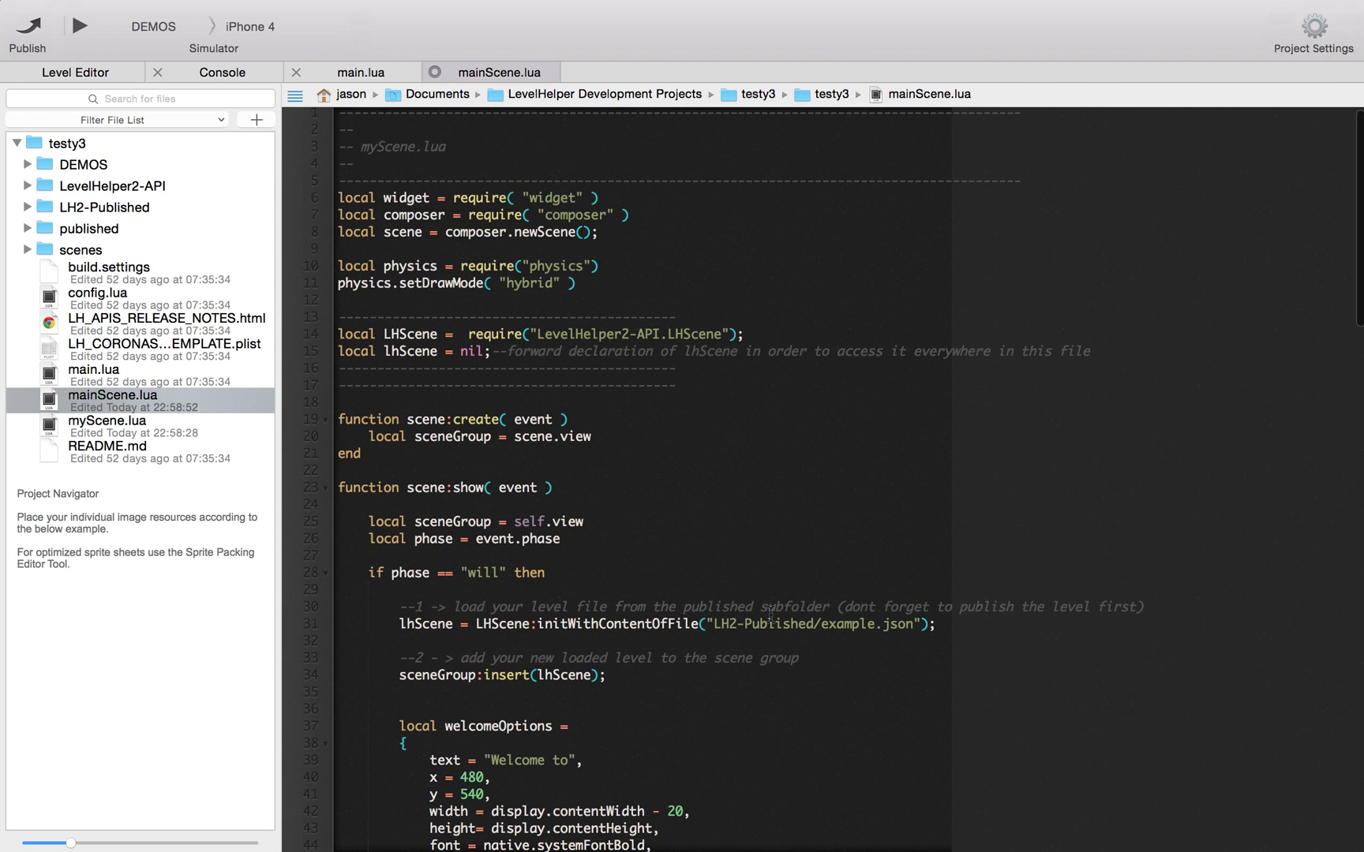
# - Change line 31's level path to published/mainScene.json and save mainScene.lua
pyautogui.click(752, 557)
pyautogui.moveTo(754, 850)
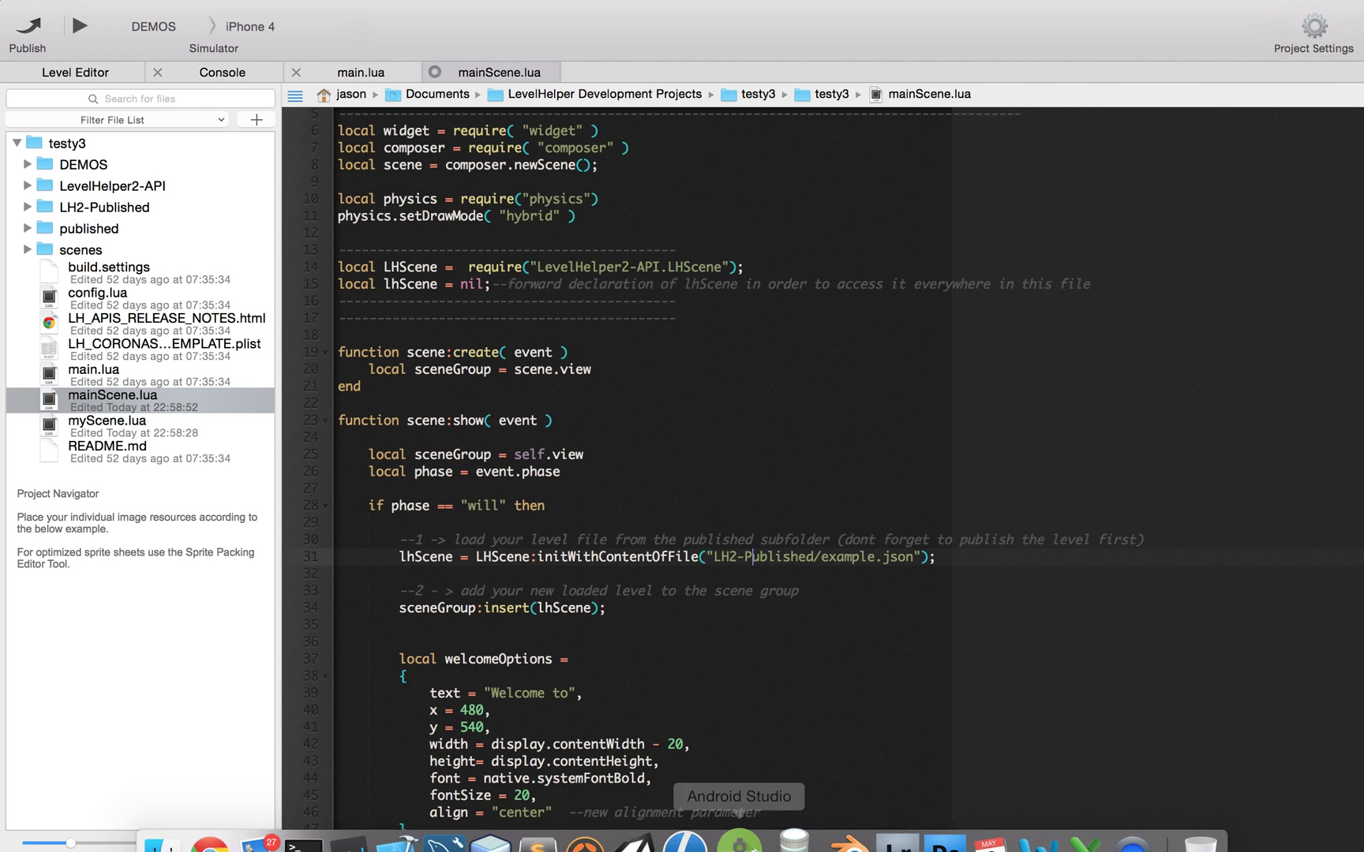
pyautogui.press('BackSpace')
pyautogui.press('BackSpace')
pyautogui.press('BackSpace')
pyautogui.press('BackSpace')
pyautogui.press('BackSpace')
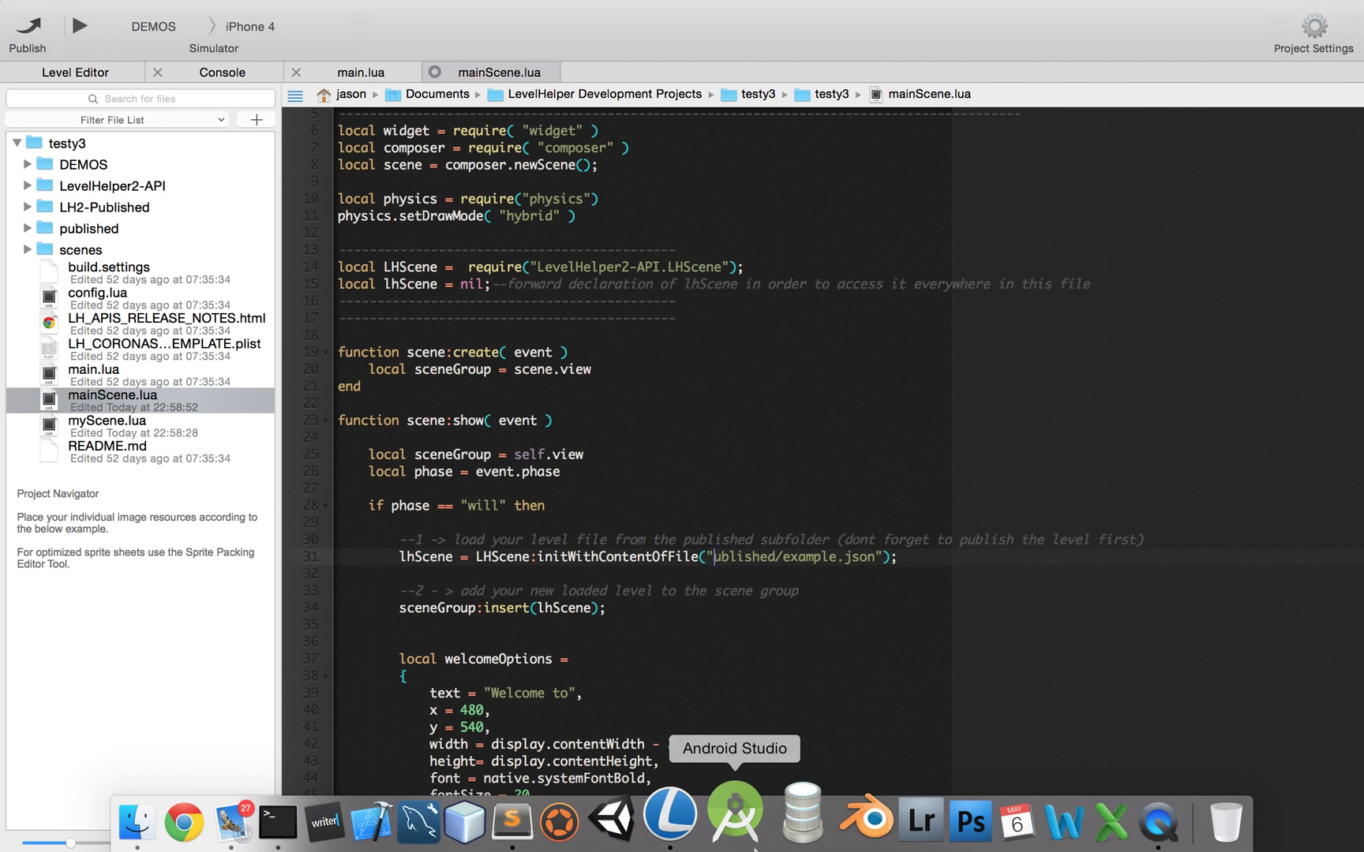
pyautogui.write('p')
pyautogui.click(844, 555)
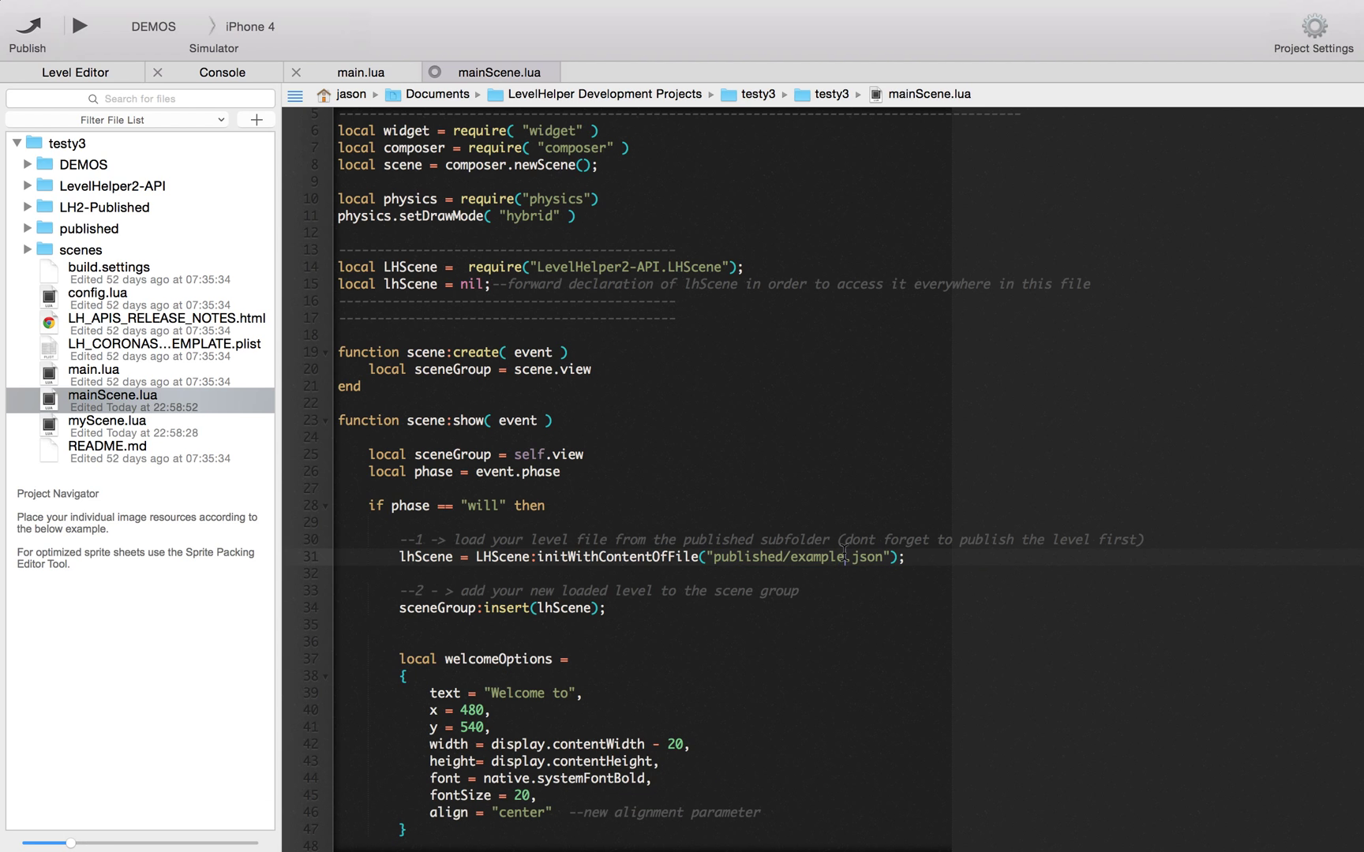
pyautogui.press('BackSpace')
pyautogui.press('BackSpace')
pyautogui.press('BackSpace')
pyautogui.press('BackSpace')
pyautogui.press('BackSpace')
pyautogui.press('BackSpace')
pyautogui.press('BackSpace')
pyautogui.write('mainScene')
pyautogui.press('super+s')
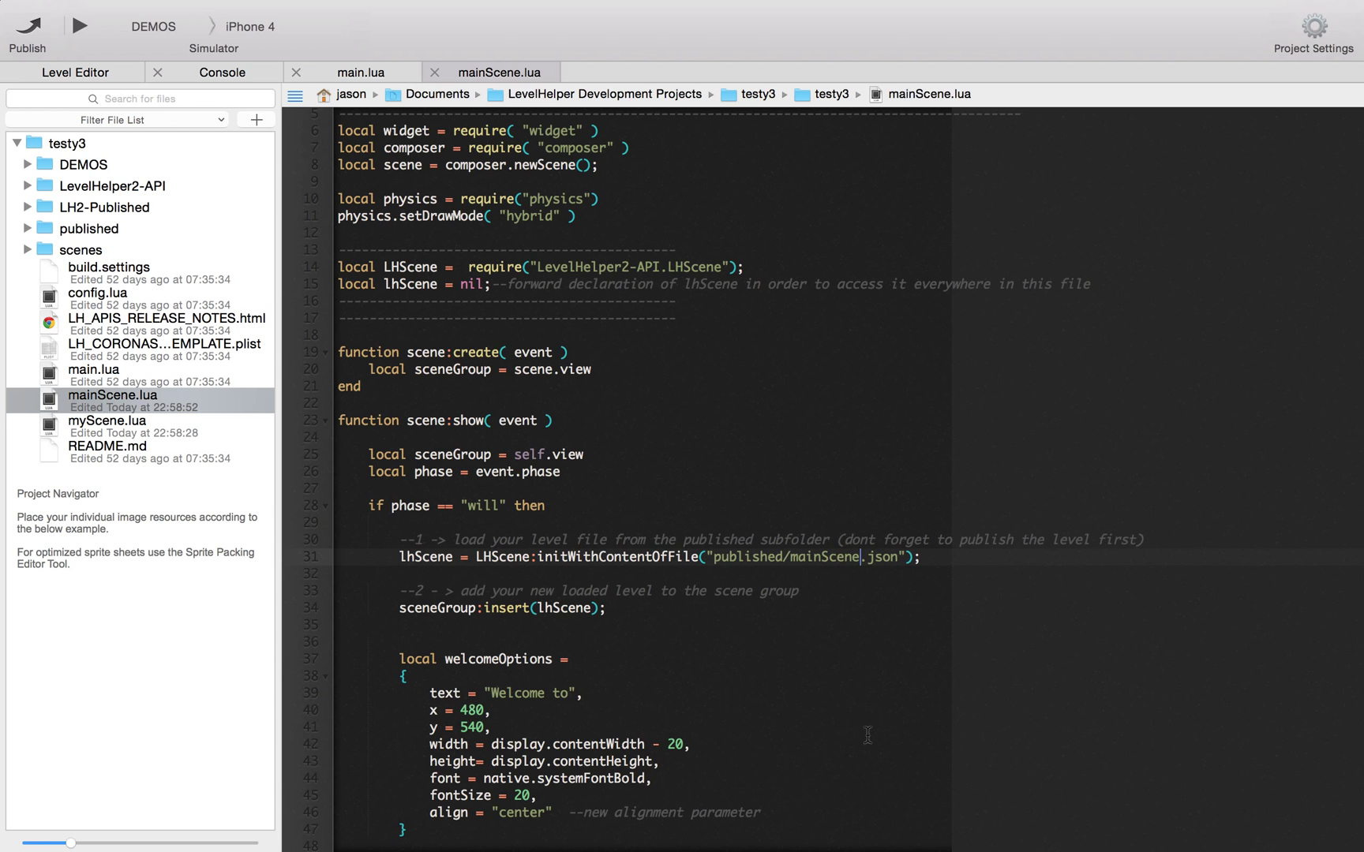
# - Check the simulator console log and look over main.lua and mainScene.lua
pyautogui.click(216, 74)
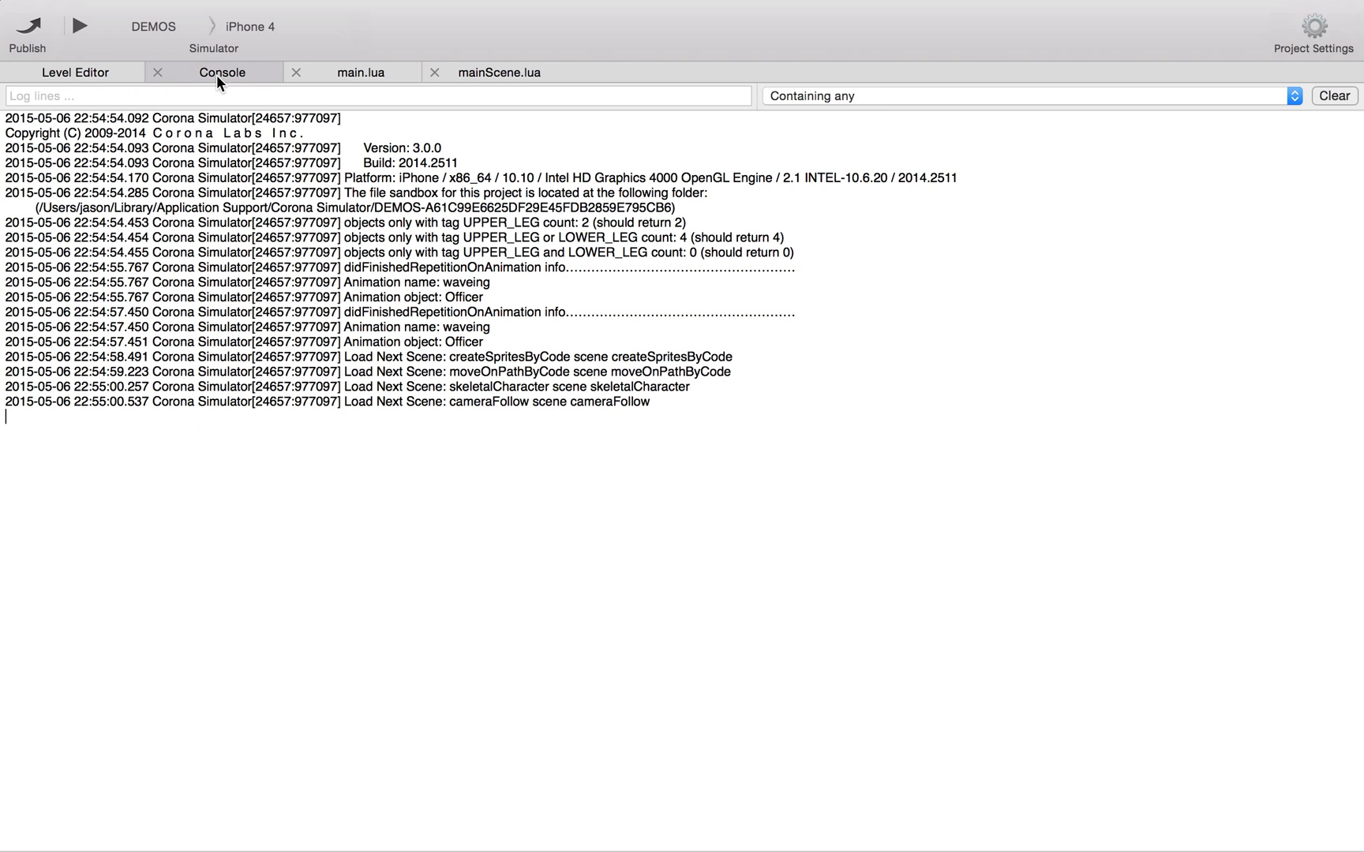
pyautogui.click(369, 74)
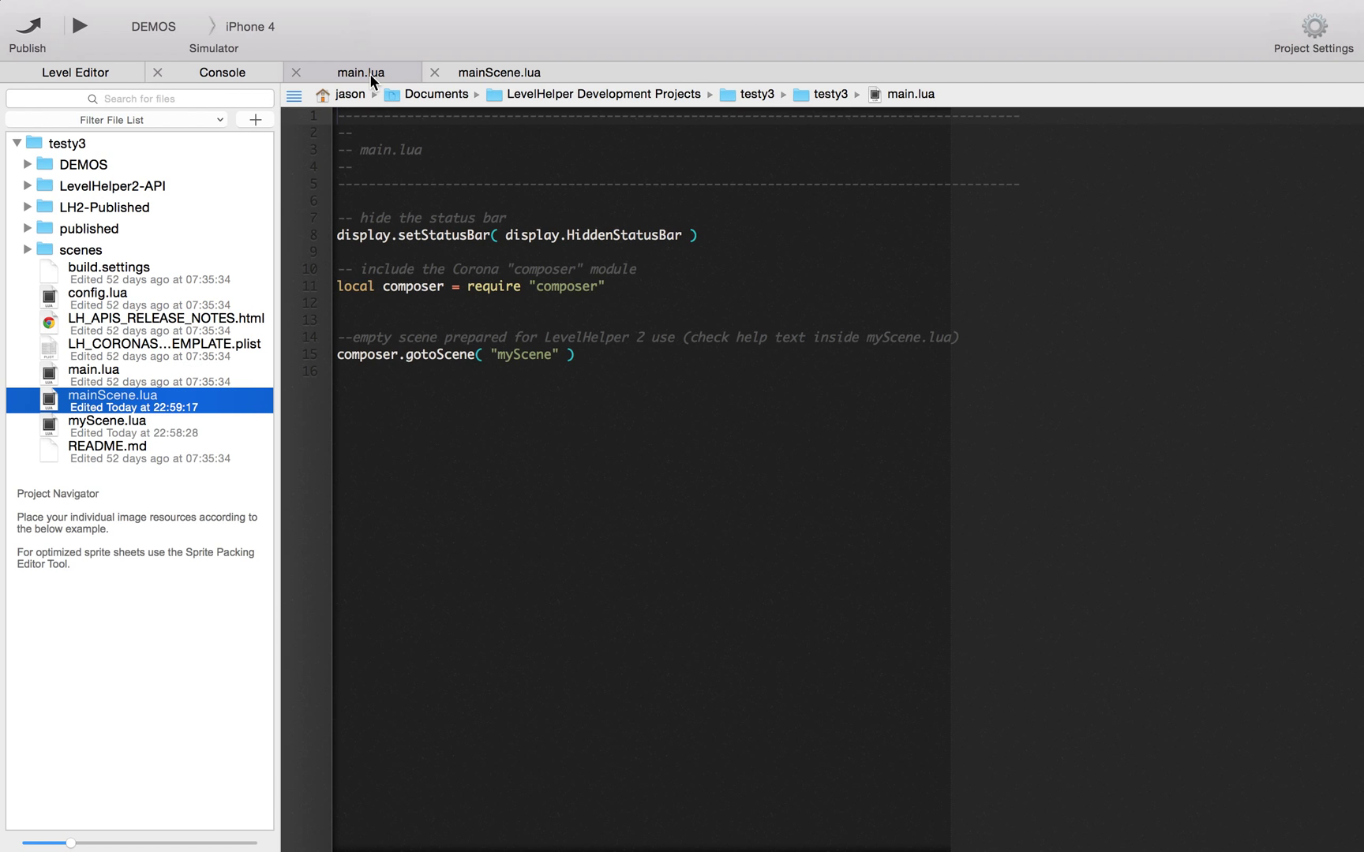
pyautogui.click(487, 76)
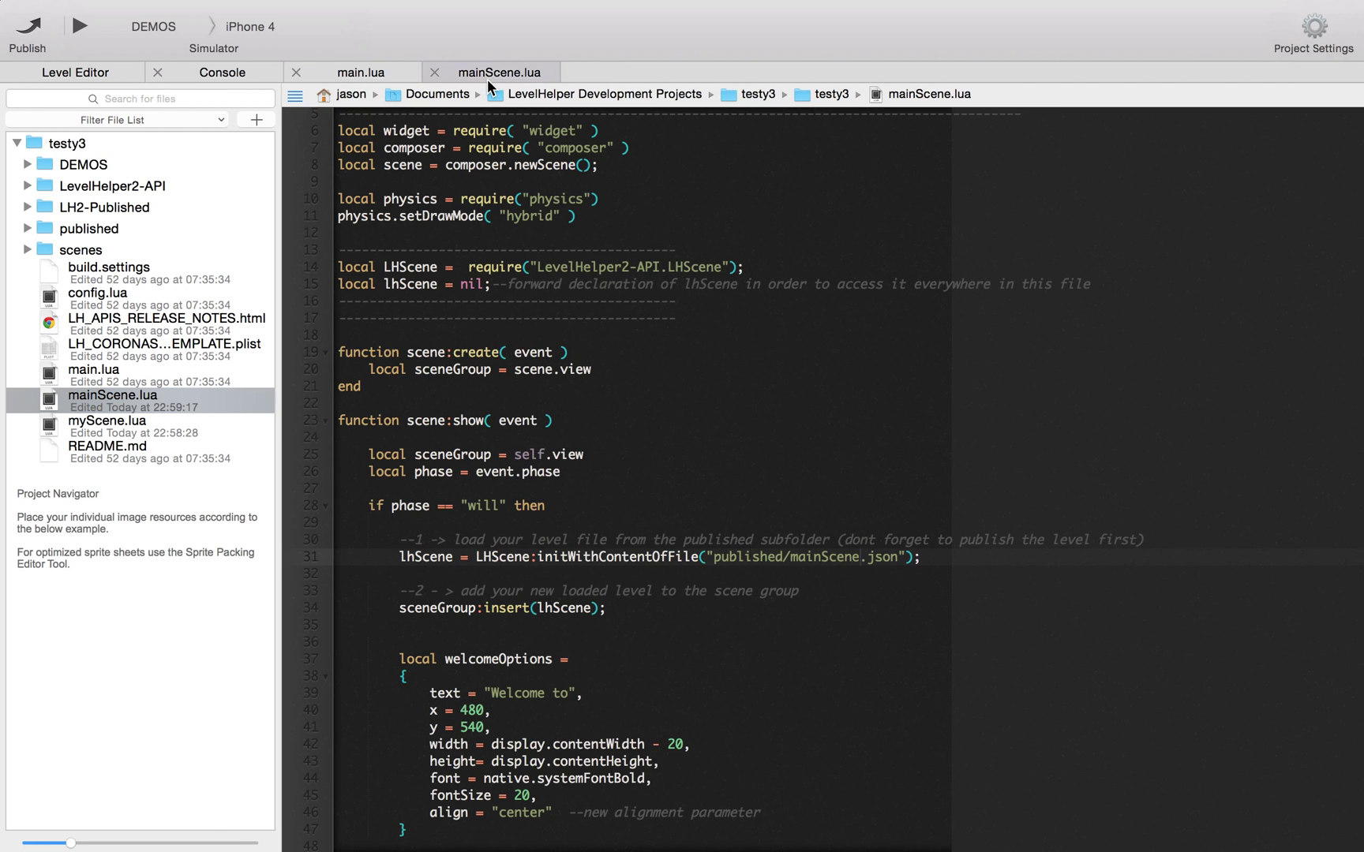
pyautogui.click(720, 359)
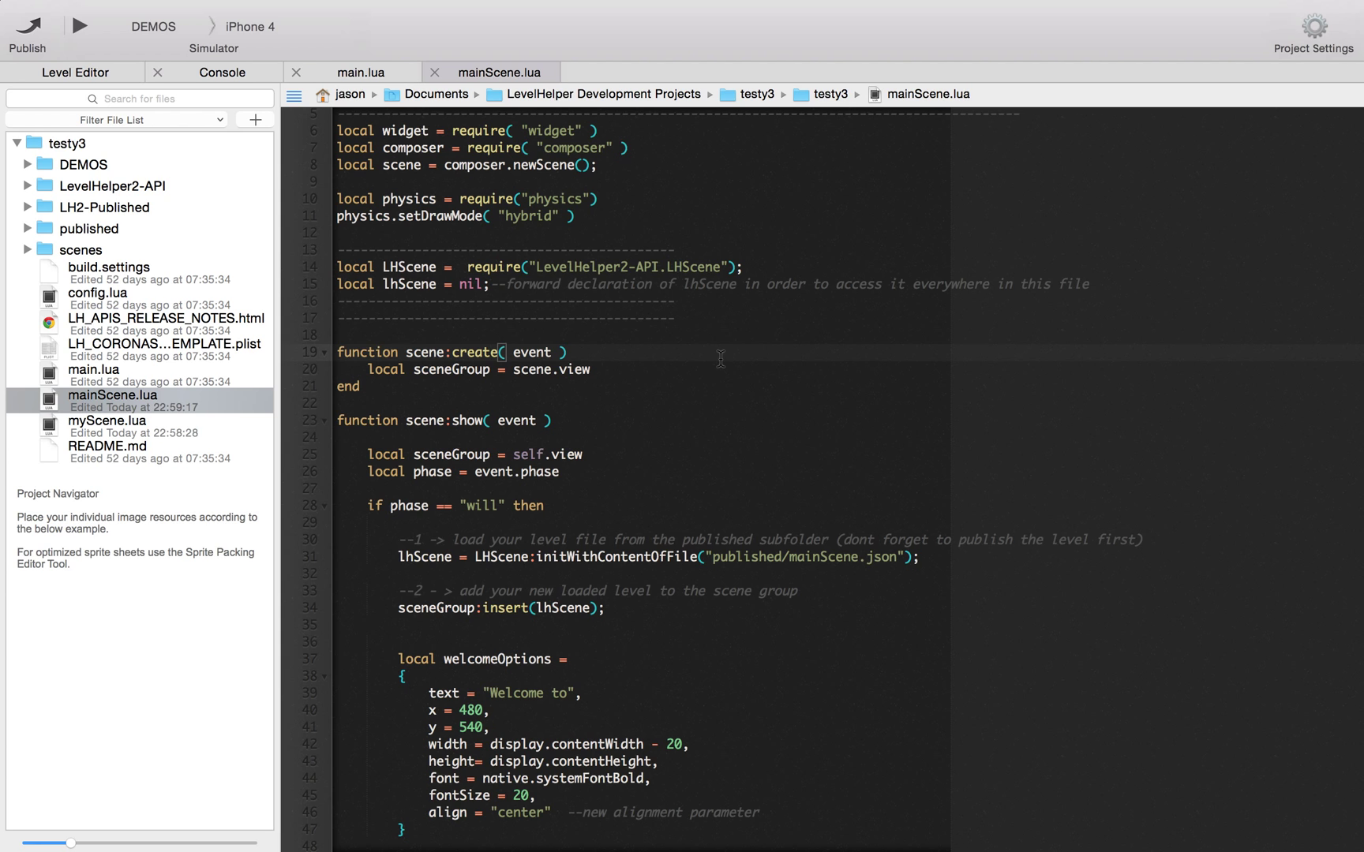
# - In main.lua, change line 15's composer.gotoScene target from "myScene" to "mainScene"
pyautogui.click(351, 71)
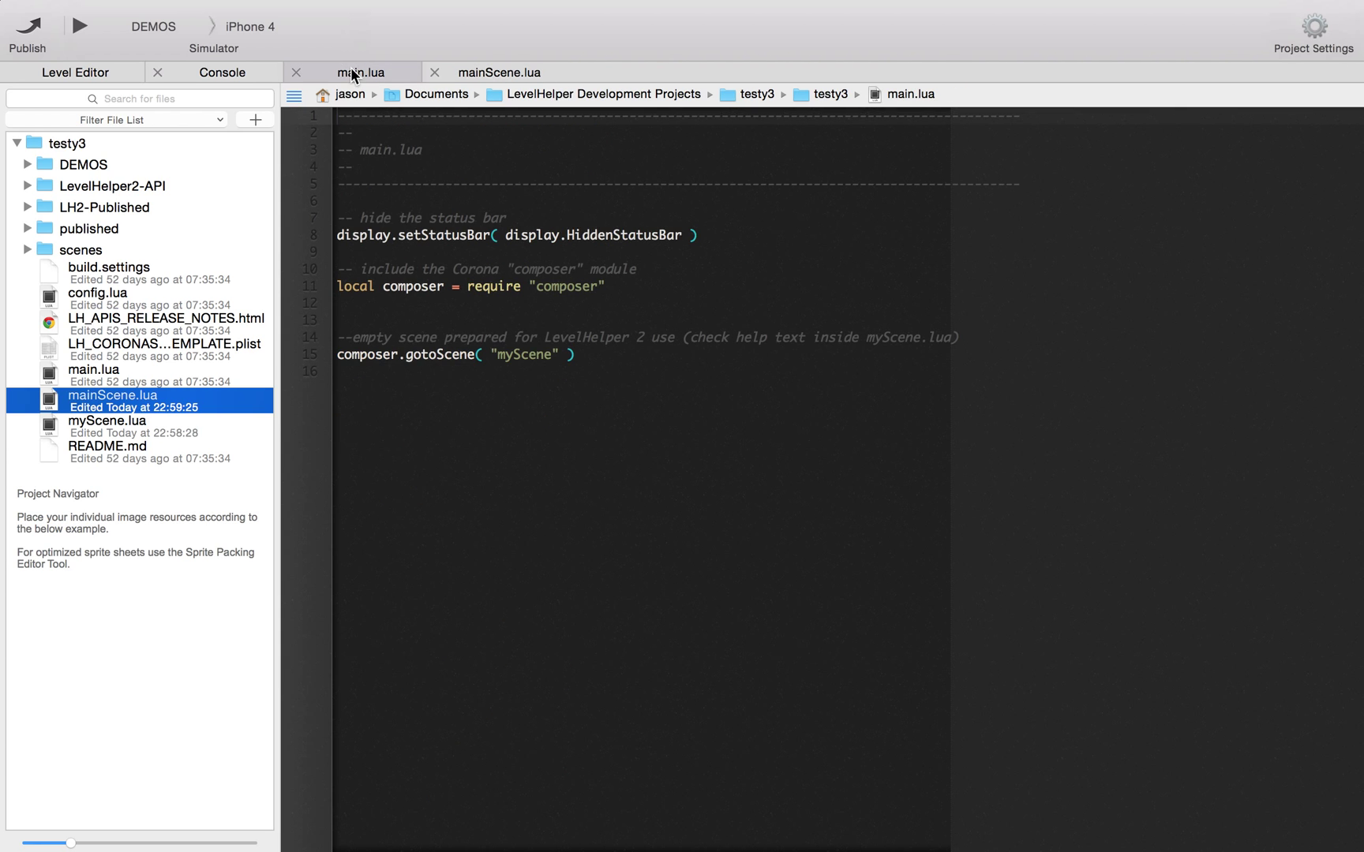
pyautogui.click(554, 356)
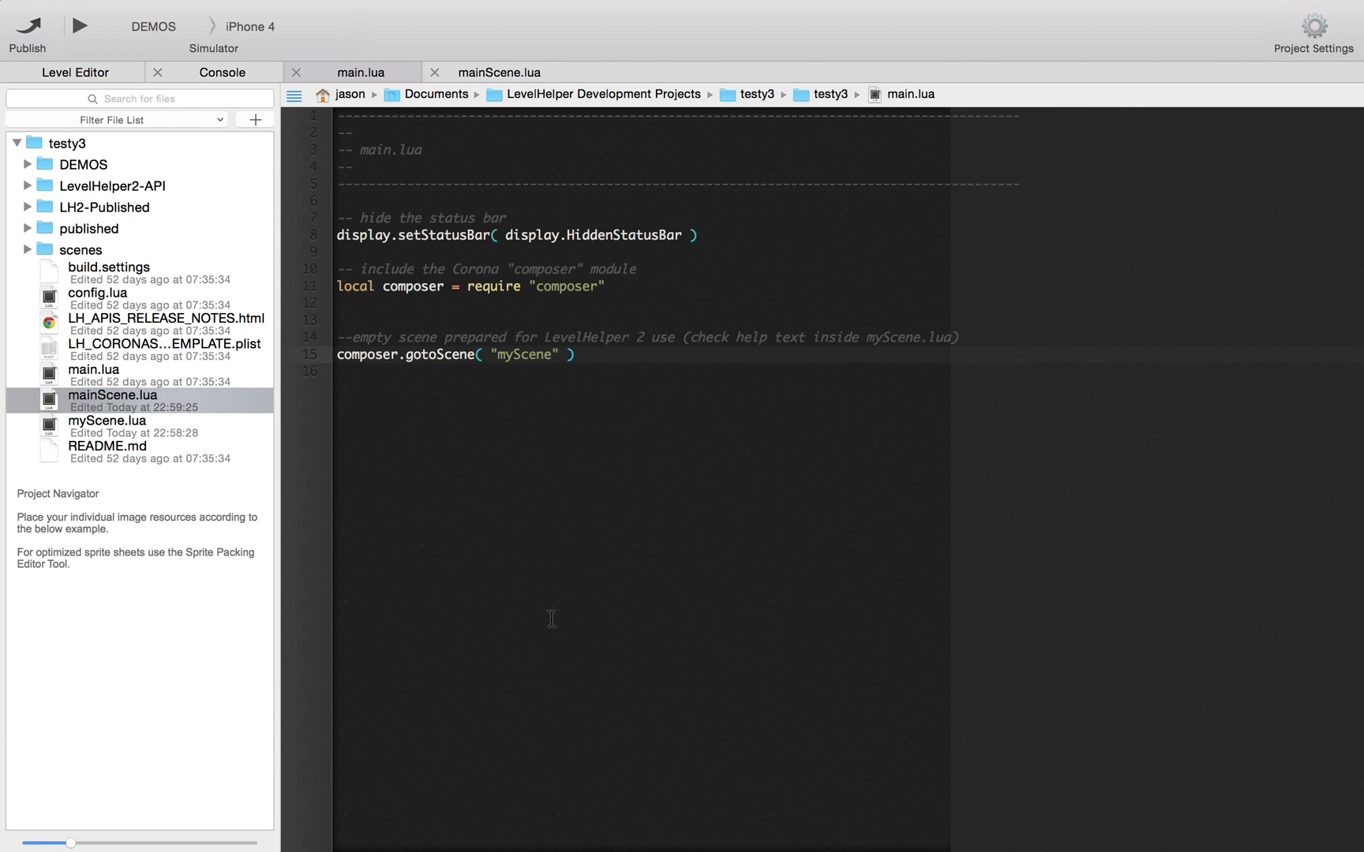
pyautogui.press('BackSpace')
pyautogui.press('BackSpace')
pyautogui.press('BackSpace')
pyautogui.press('BackSpace')
pyautogui.press('BackSpace')
pyautogui.press('BackSpace')
pyautogui.press('BackSpace')
pyautogui.write('mainScene')
pyautogui.click(430, 458)
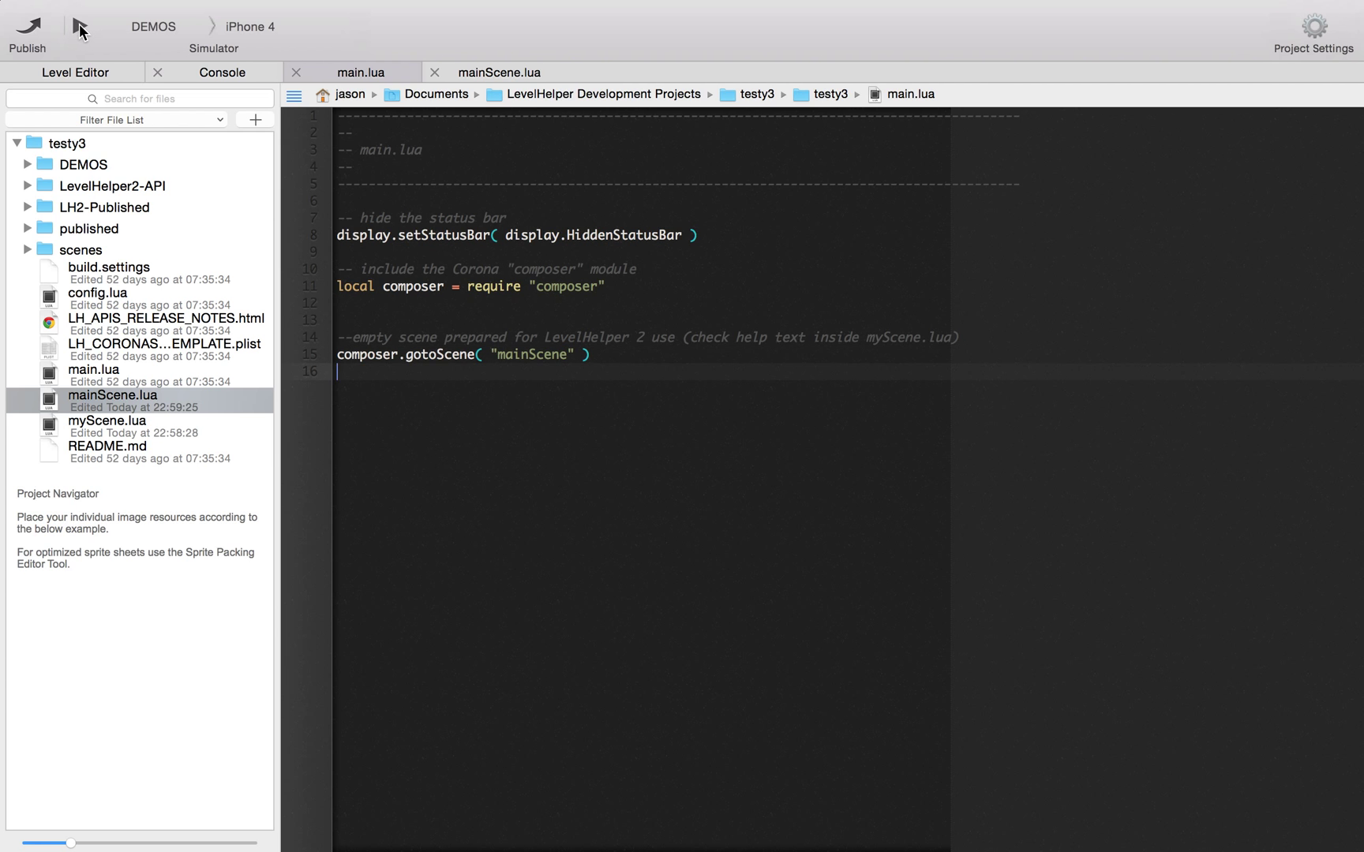
# - Launch the simulator, then quit it because it is running the DEMOS project
pyautogui.click(80, 28)
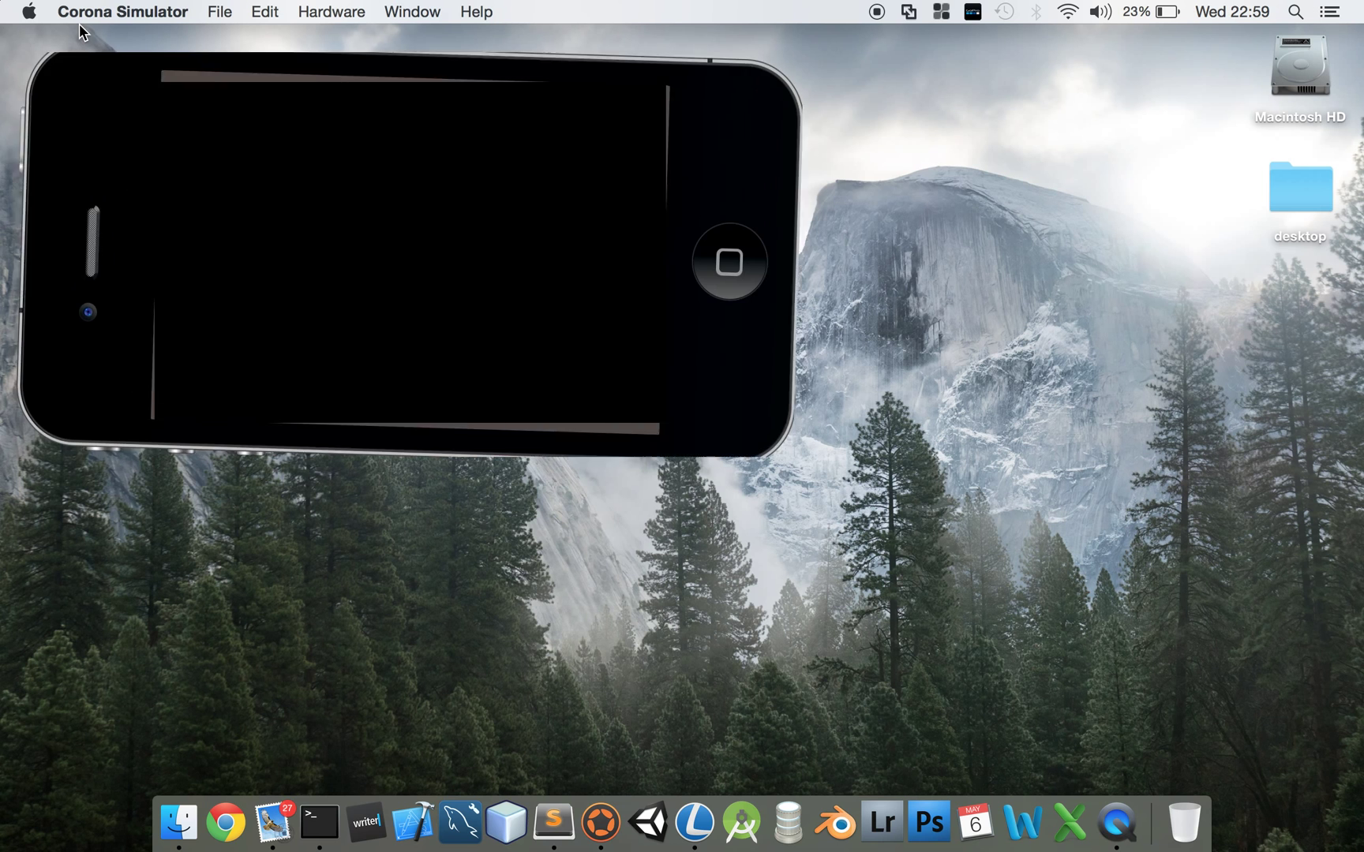
pyautogui.click(116, 6)
pyautogui.press('super+q')
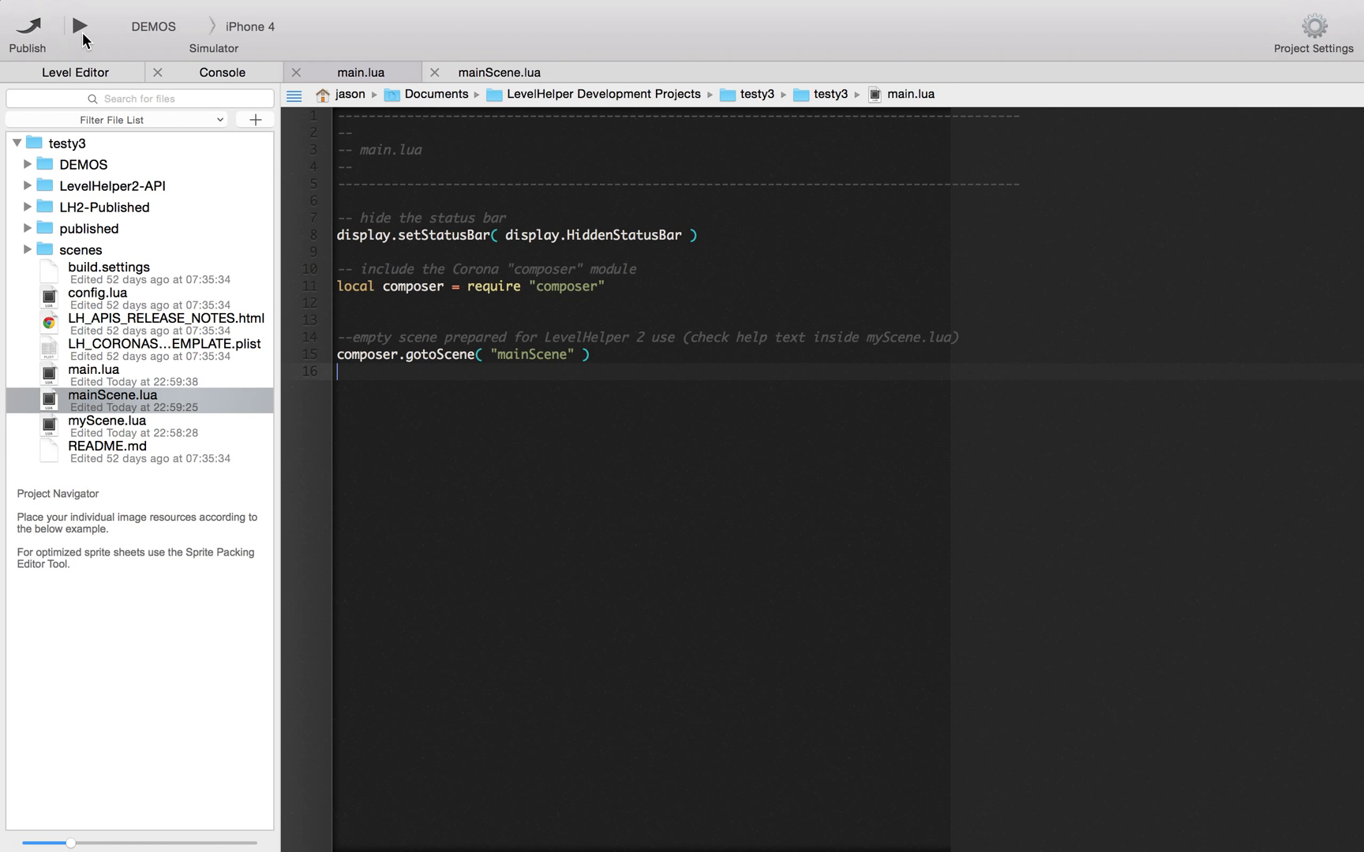
# - Run the testy3 project in the simulator, then return to LevelHelper and close main.lua
pyautogui.click(160, 28)
pyautogui.click(176, 45)
pyautogui.click(82, 28)
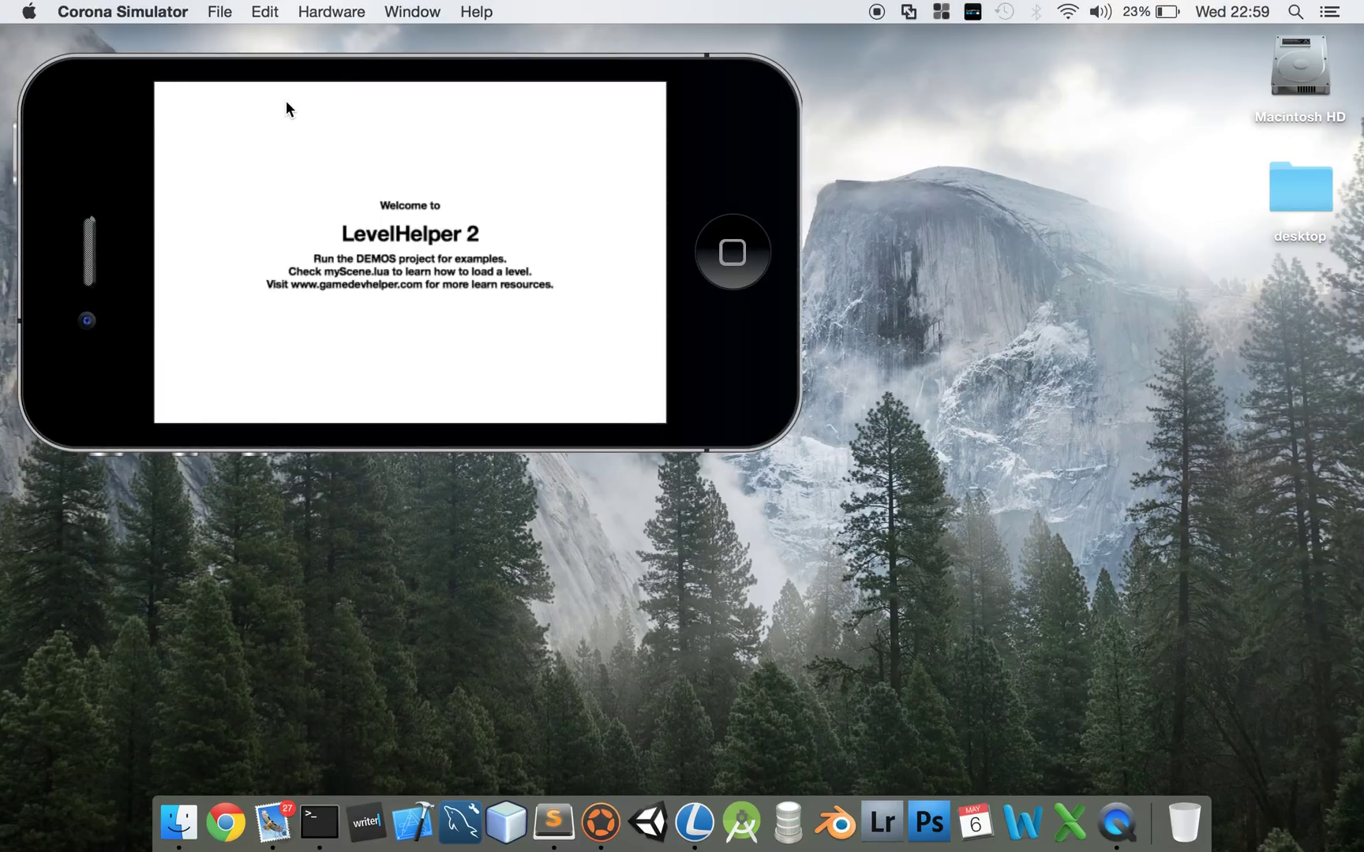
pyautogui.press('super+Tab')
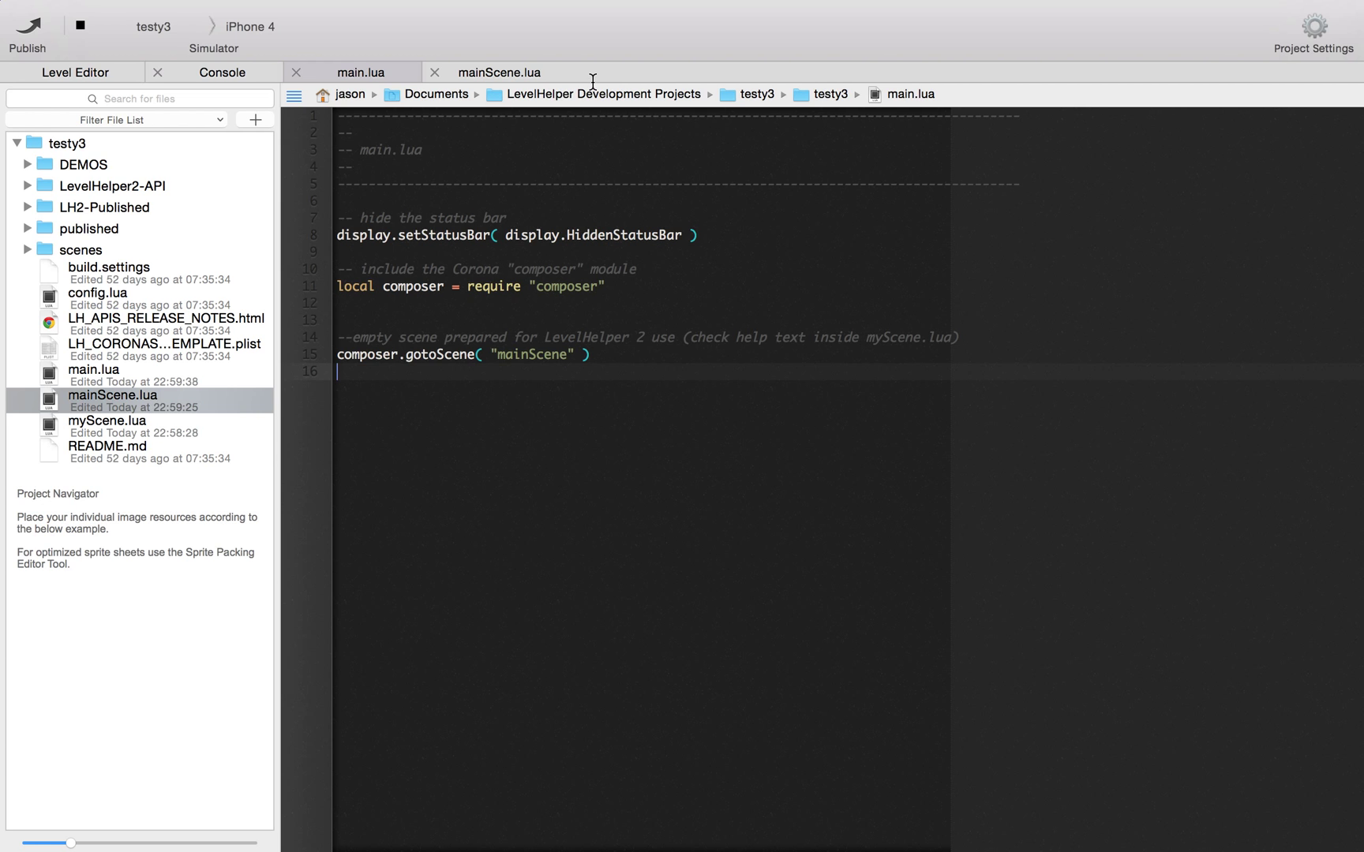
pyautogui.click(298, 72)
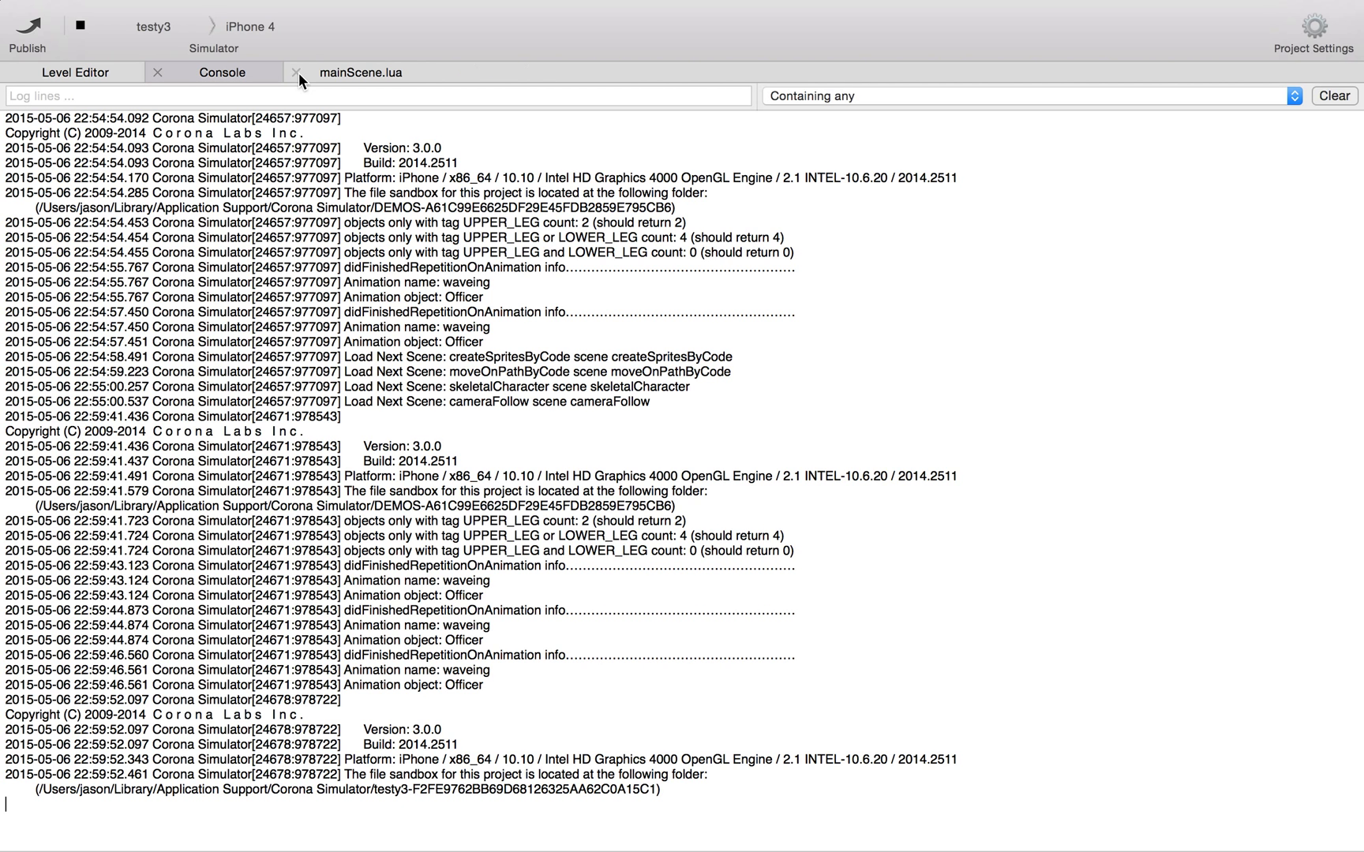
# - Review mainScene.lua's code from top to bottom, then stop the running simulator
pyautogui.click(339, 71)
pyautogui.scroll(-5, 628, 458)
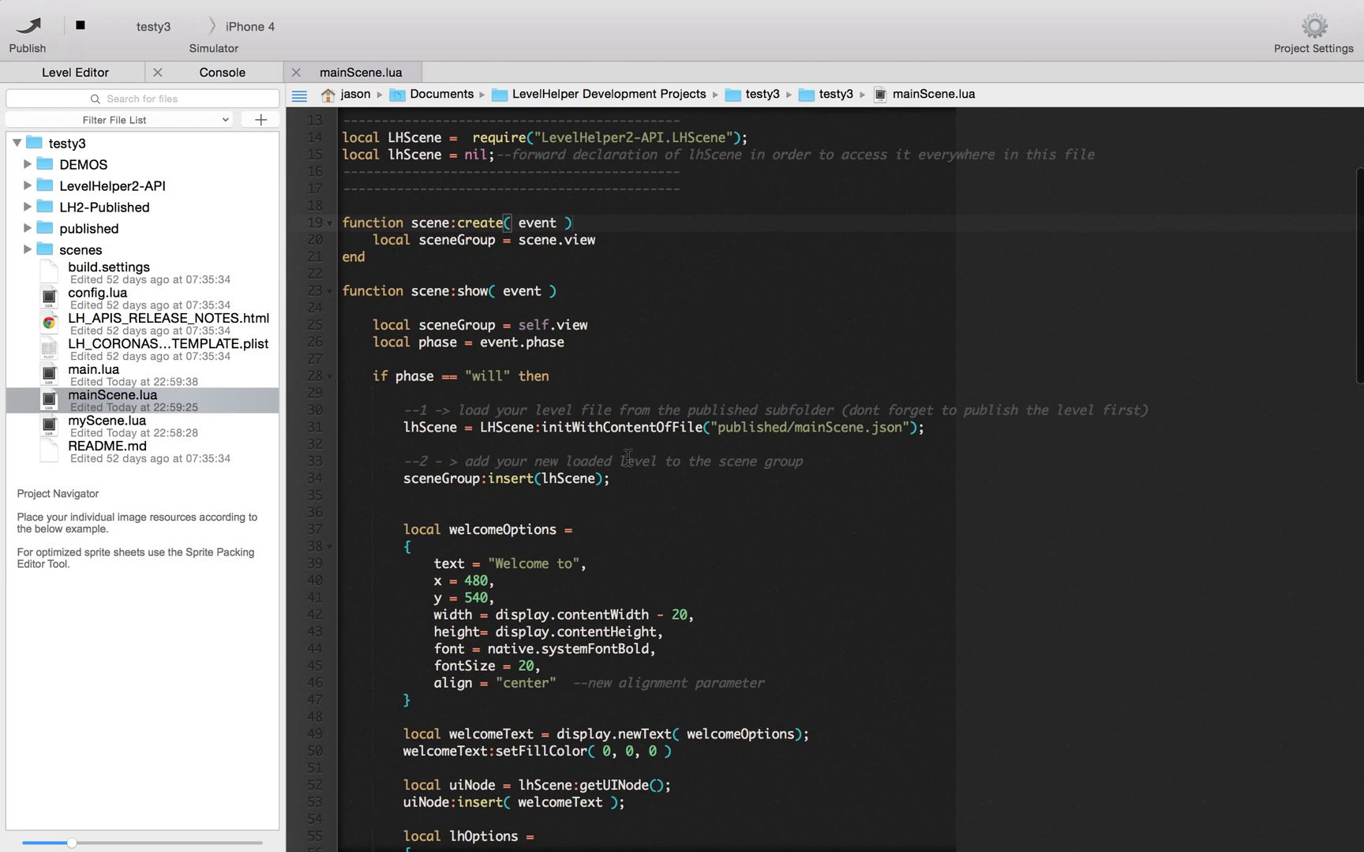
pyautogui.scroll(-6, 627, 458)
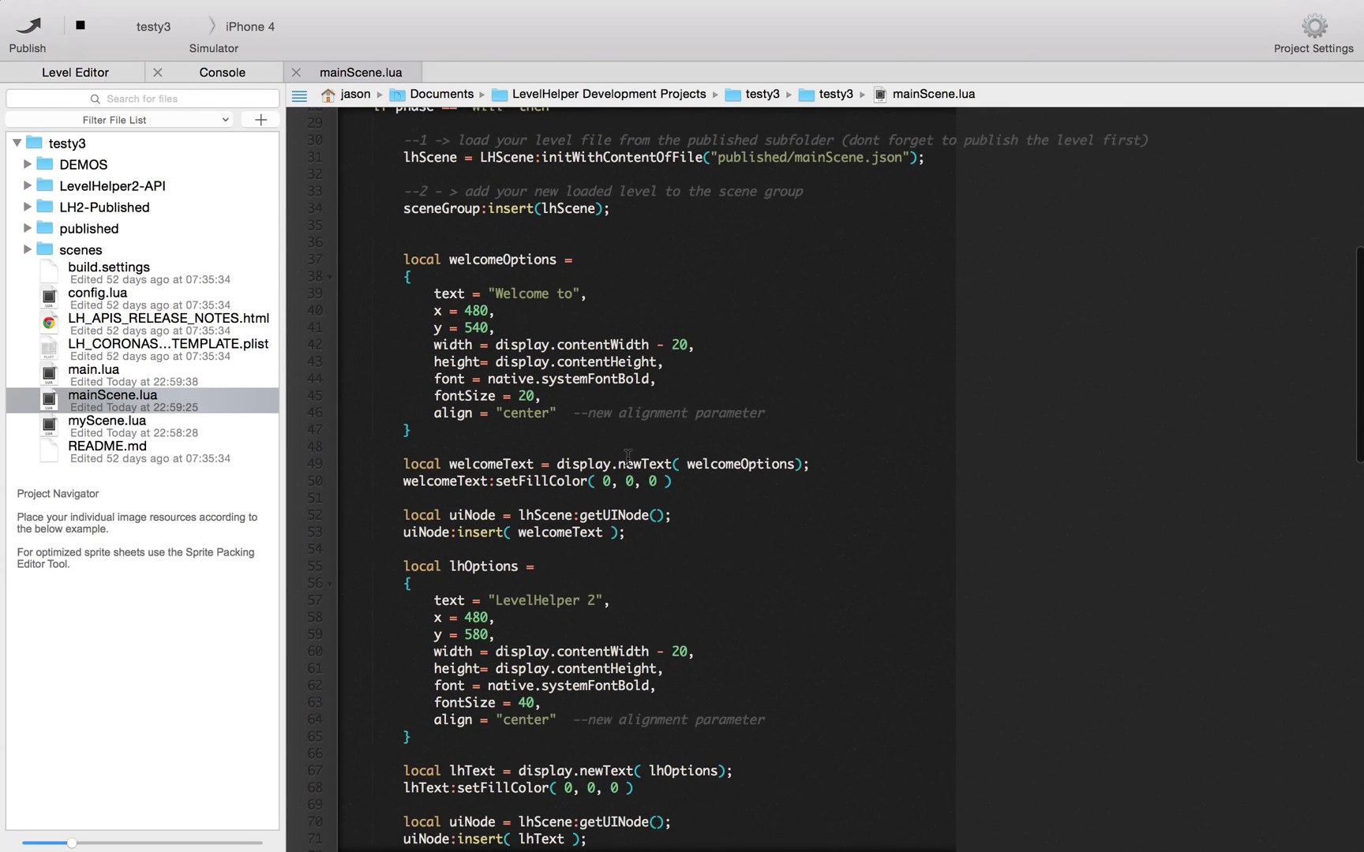
pyautogui.scroll(-3, 627, 458)
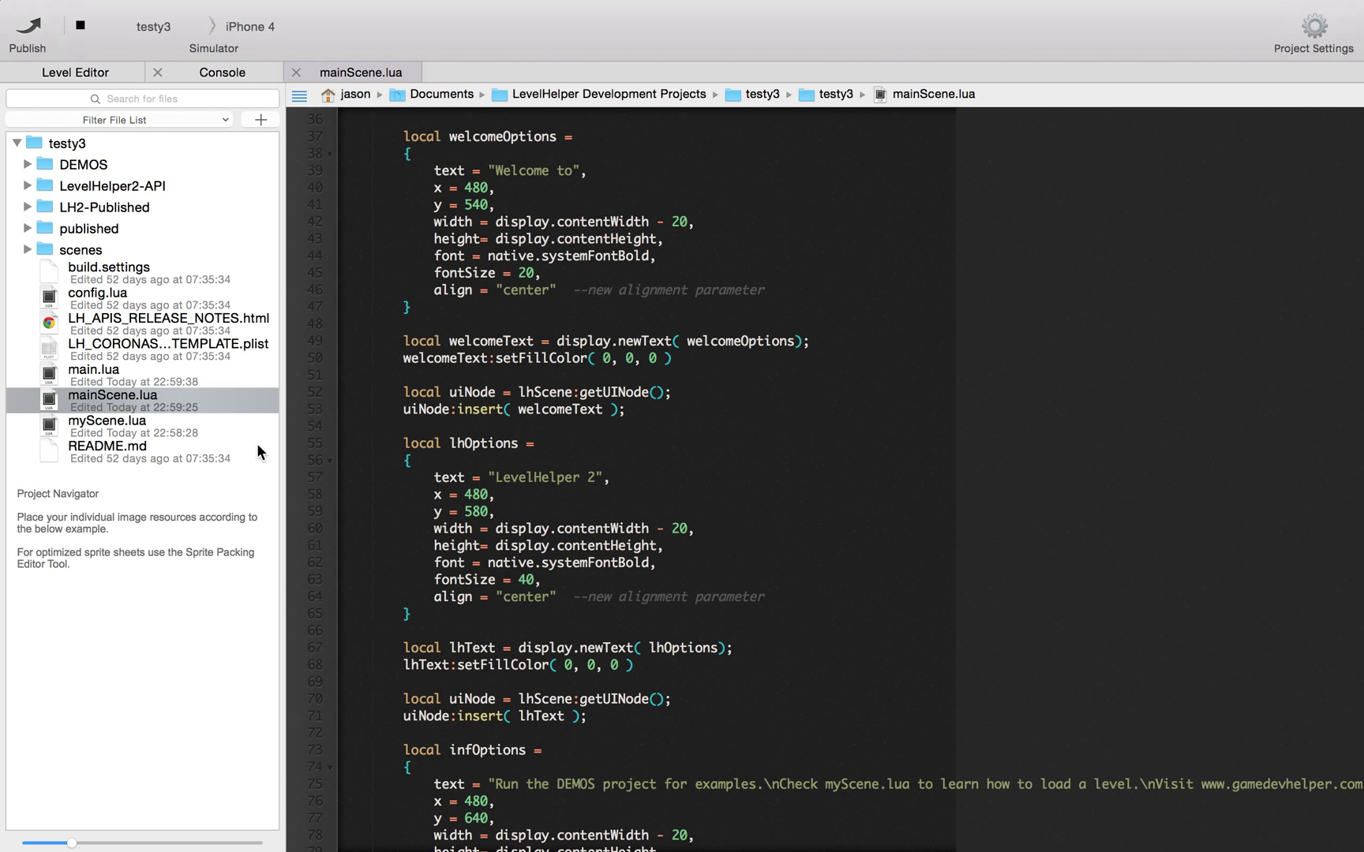
pyautogui.scroll(-2, 629, 544)
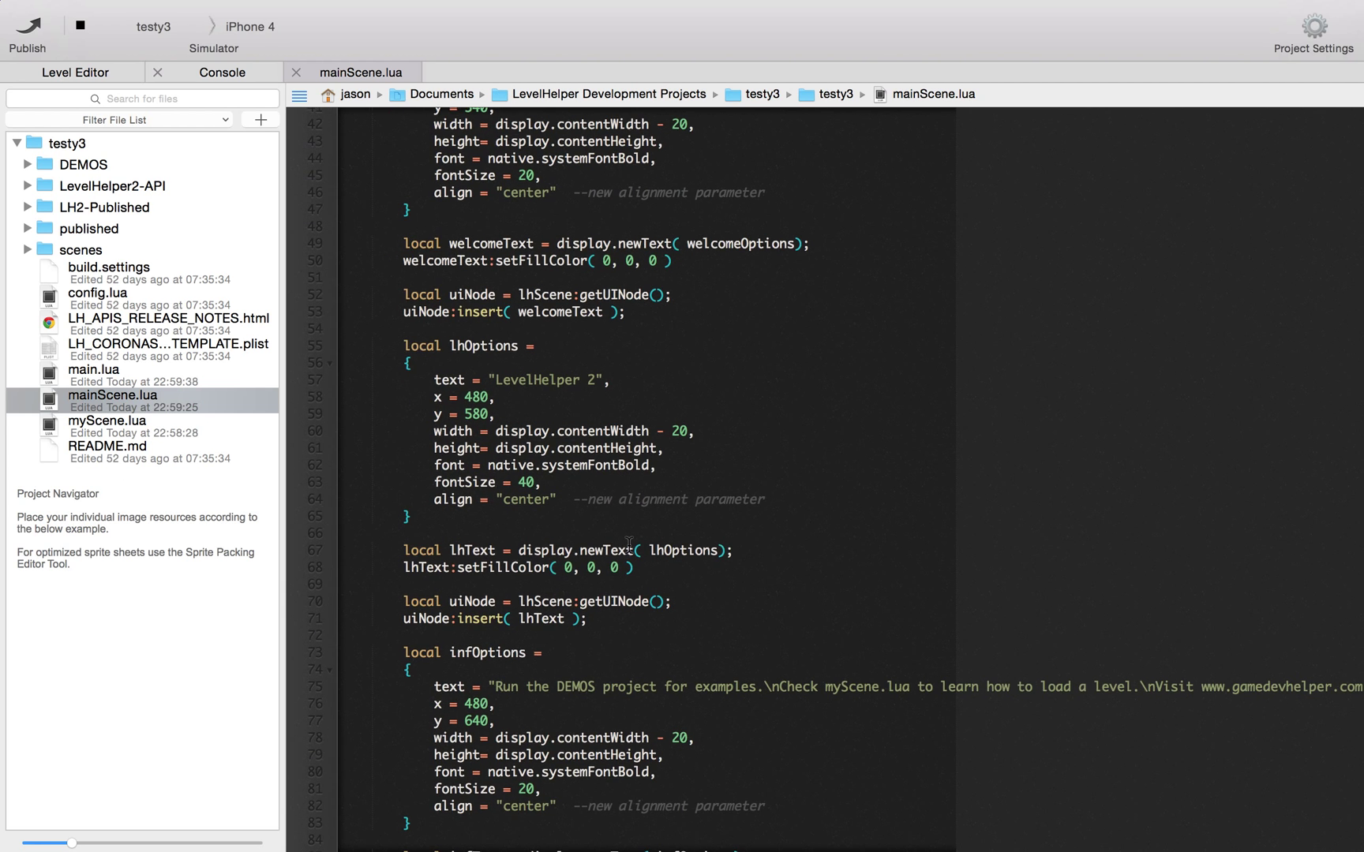
pyautogui.scroll(-1, 629, 544)
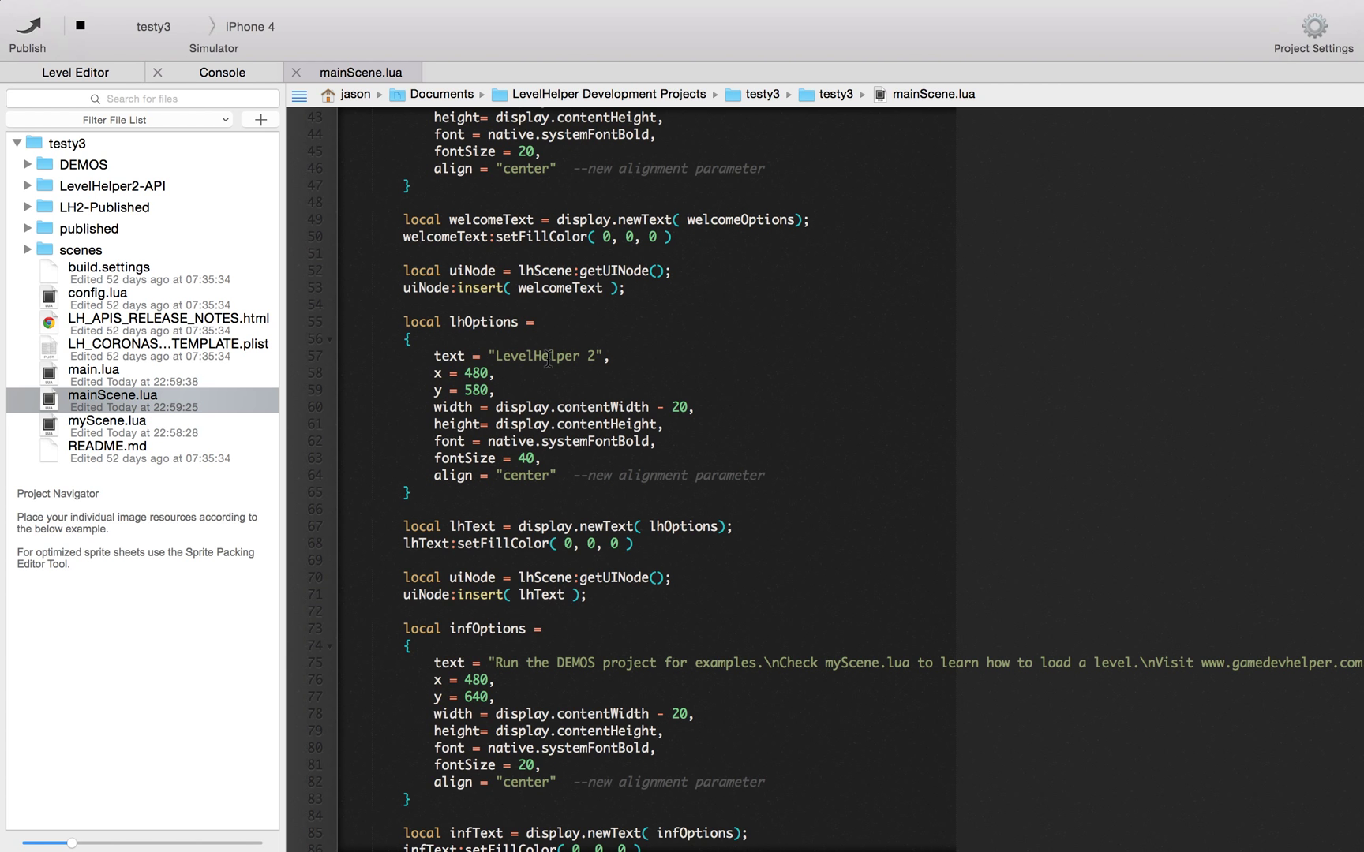
pyautogui.scroll(-5, 548, 359)
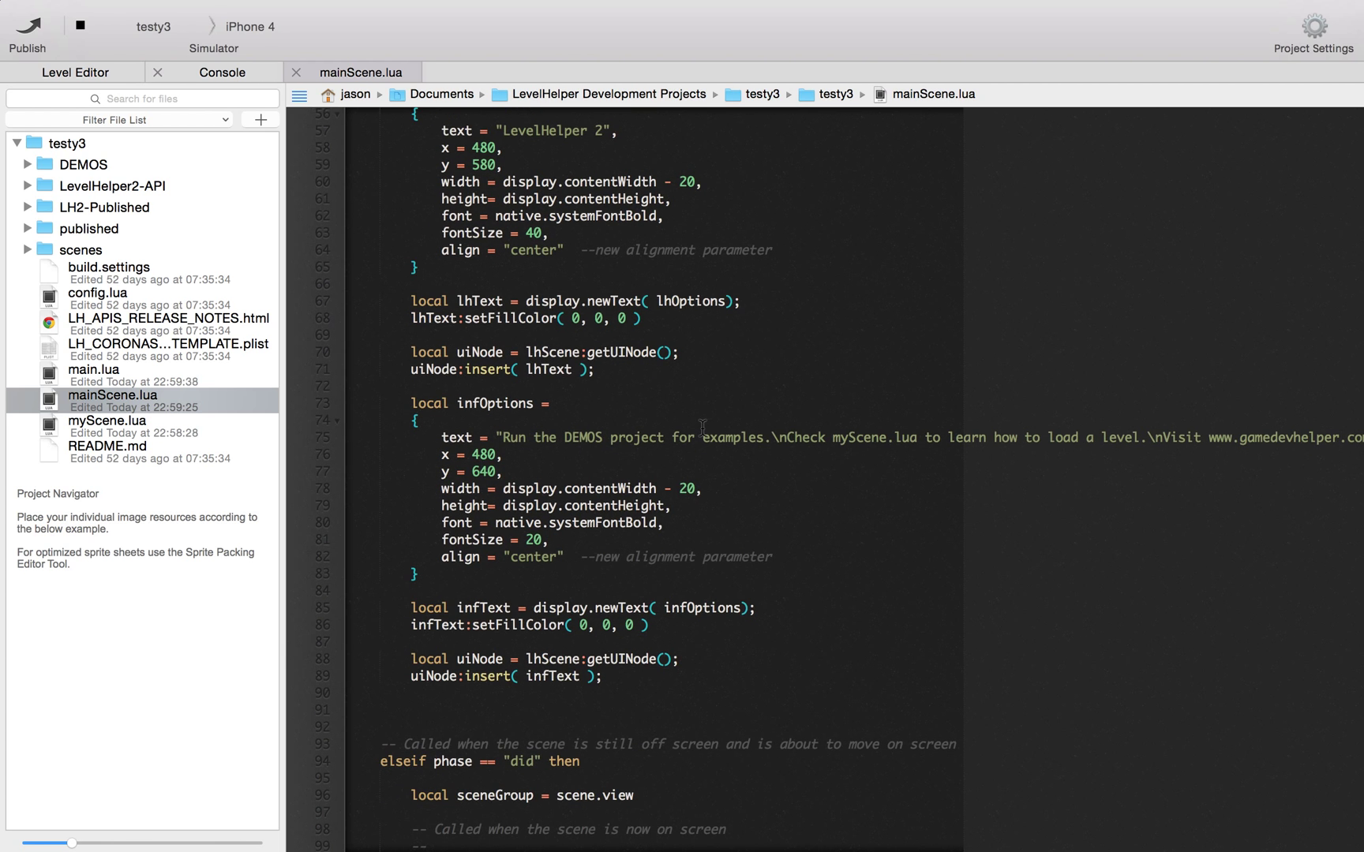
pyautogui.scroll(-4, 702, 426)
pyautogui.scroll(15, 702, 427)
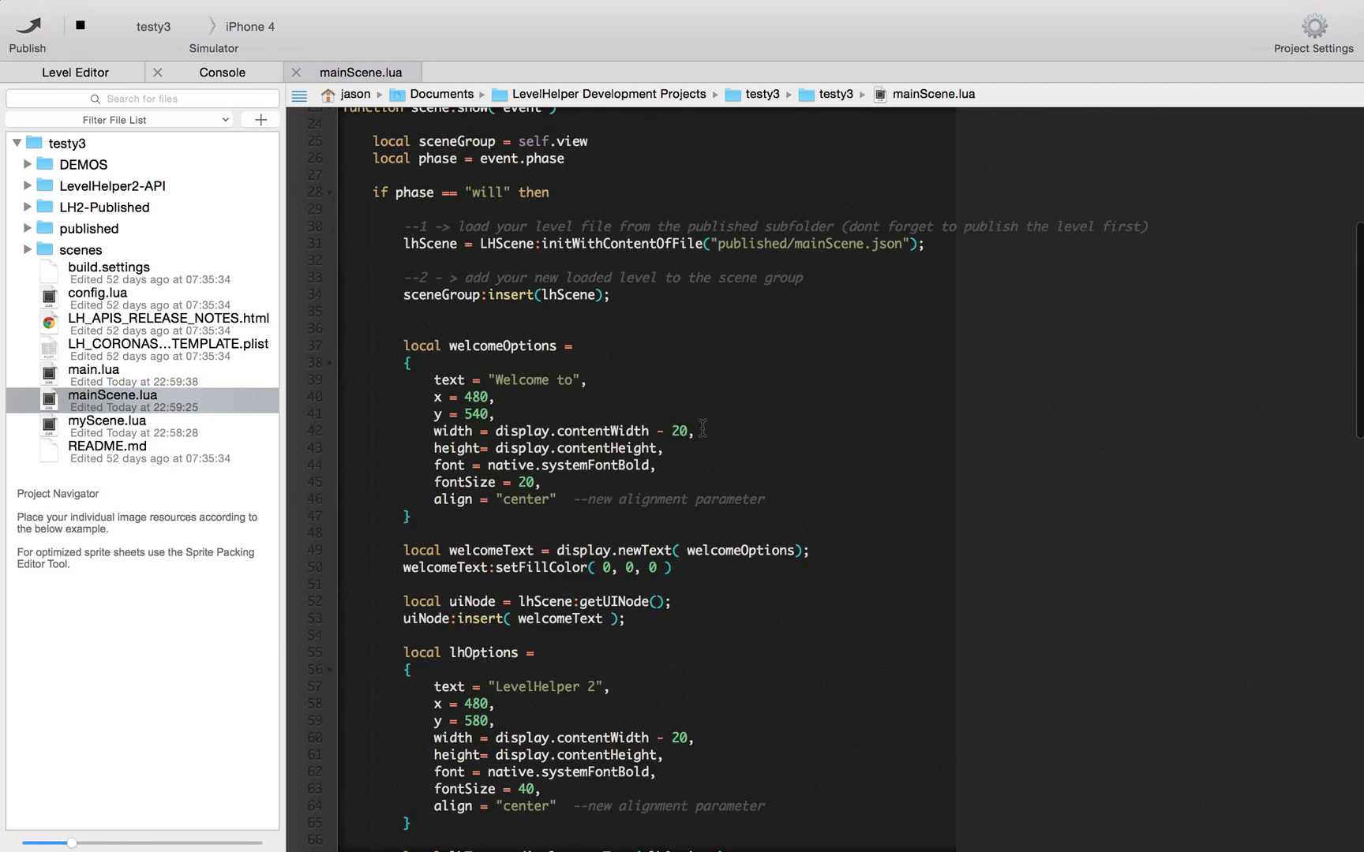
pyautogui.scroll(8, 702, 427)
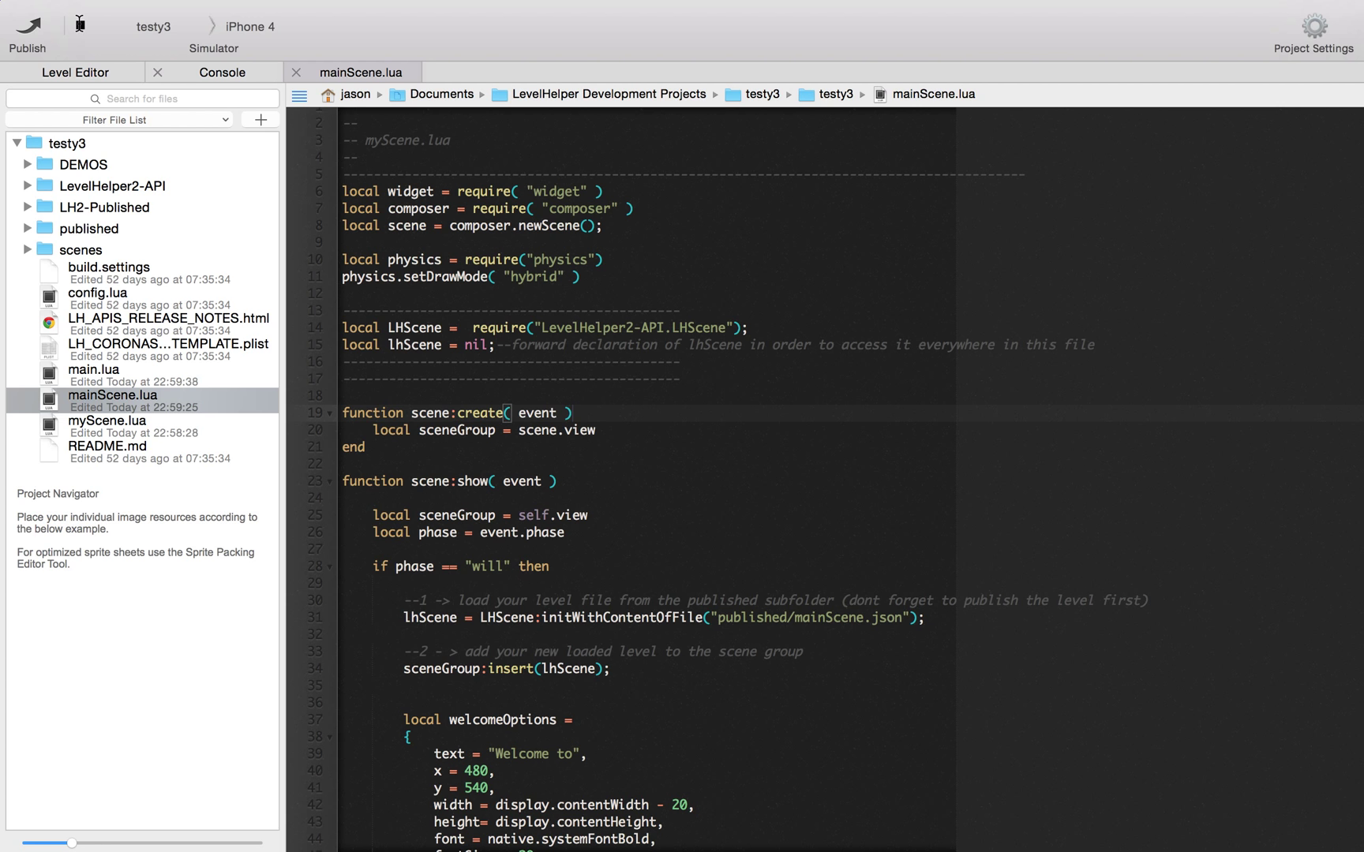
pyautogui.click(80, 24)
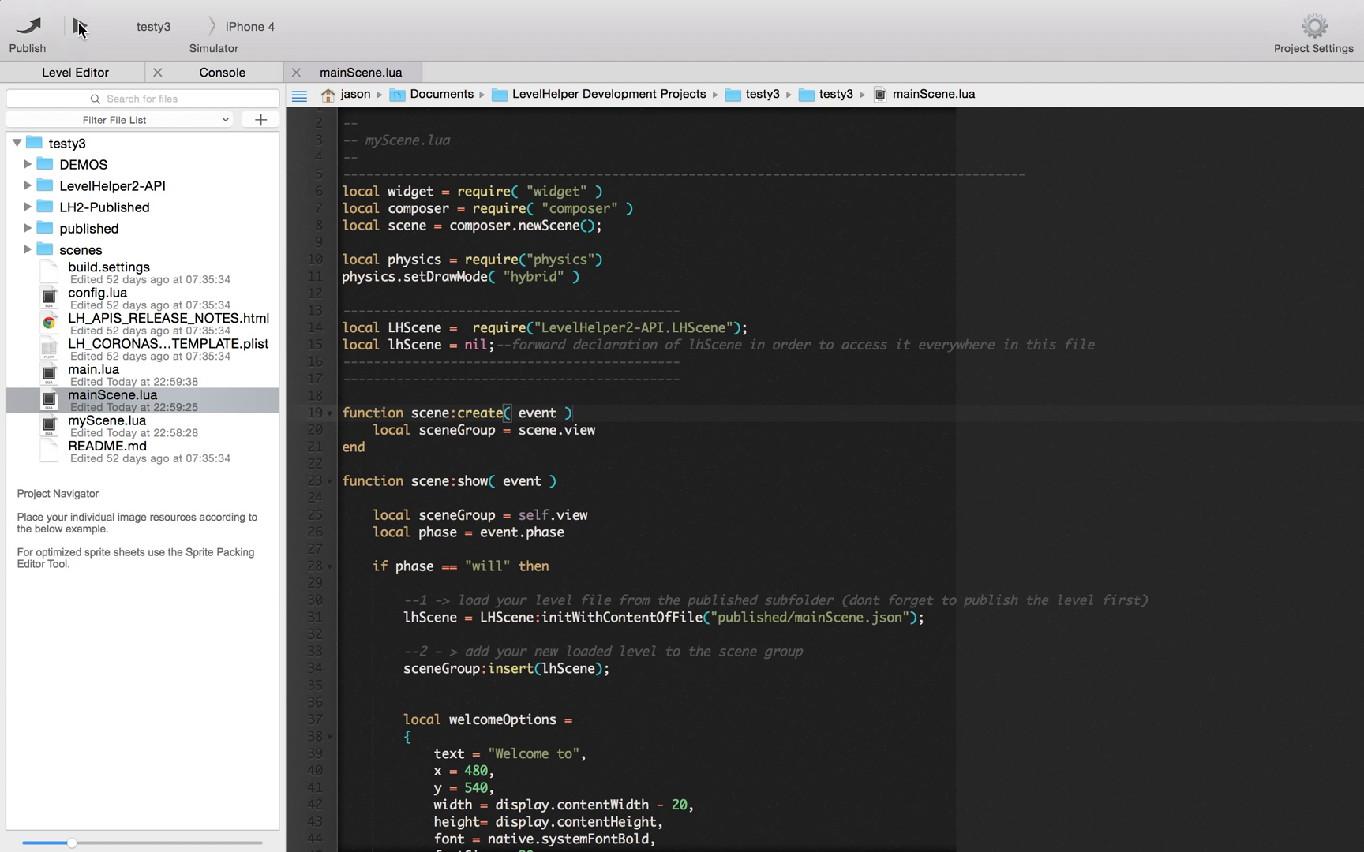